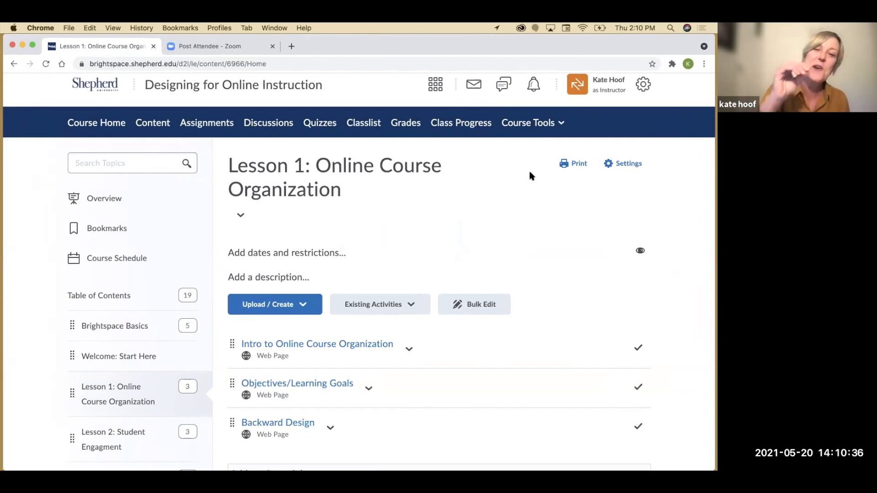
- Return to the Shepherd University Brightspace homepage and review its welcome instructions, video links and announcements
left_click(112, 88)
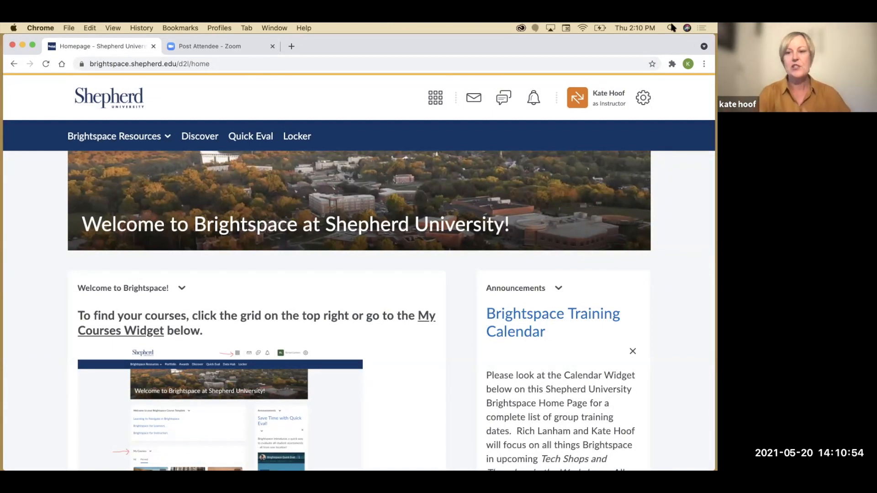
left_click_drag(502, 48, 473, 47)
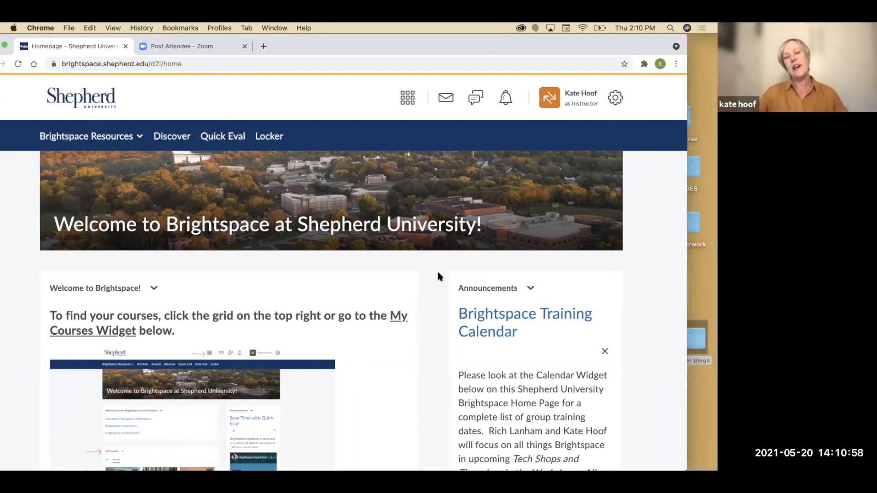
scroll(436, 299, "down", 5)
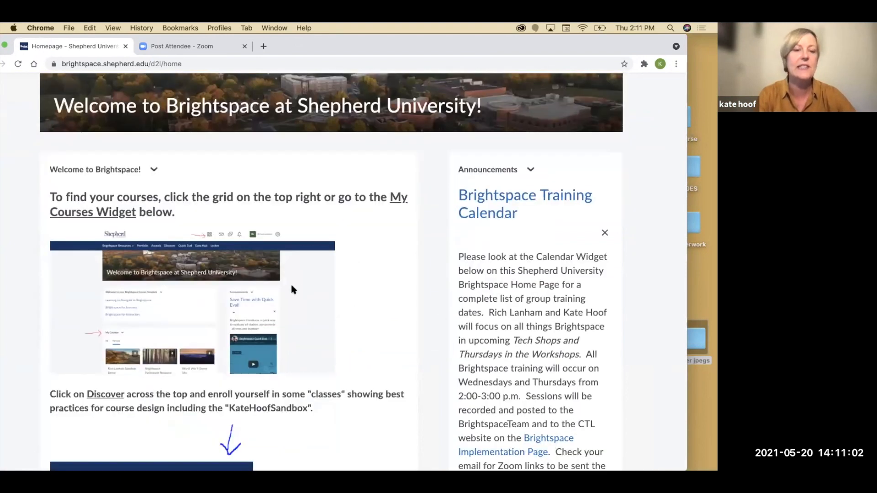
scroll(289, 286, "down", 6)
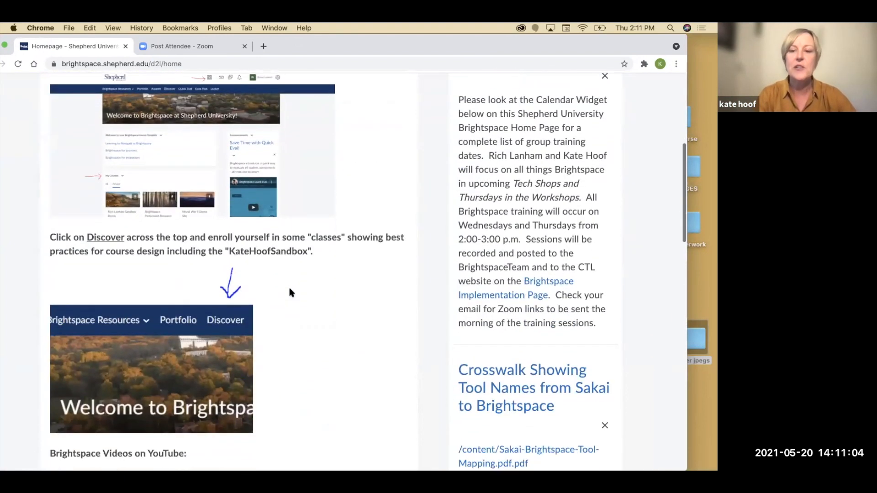
scroll(508, 293, "down", 3)
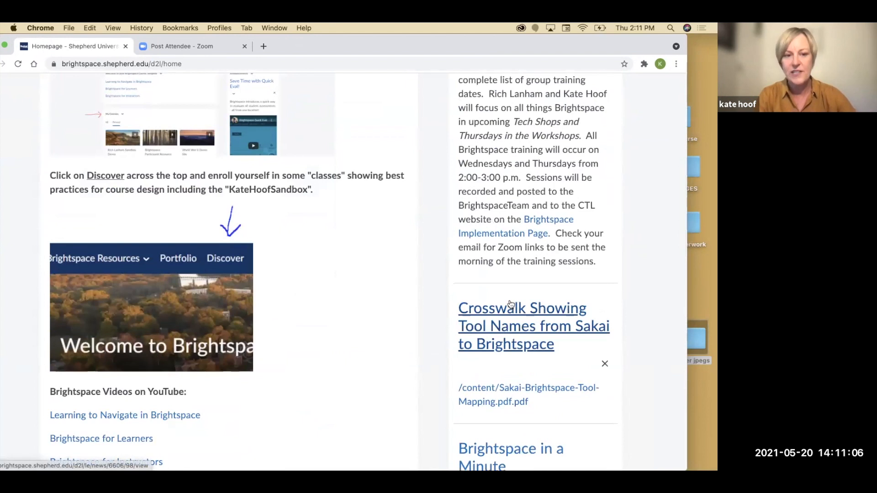
scroll(507, 301, "up", 6)
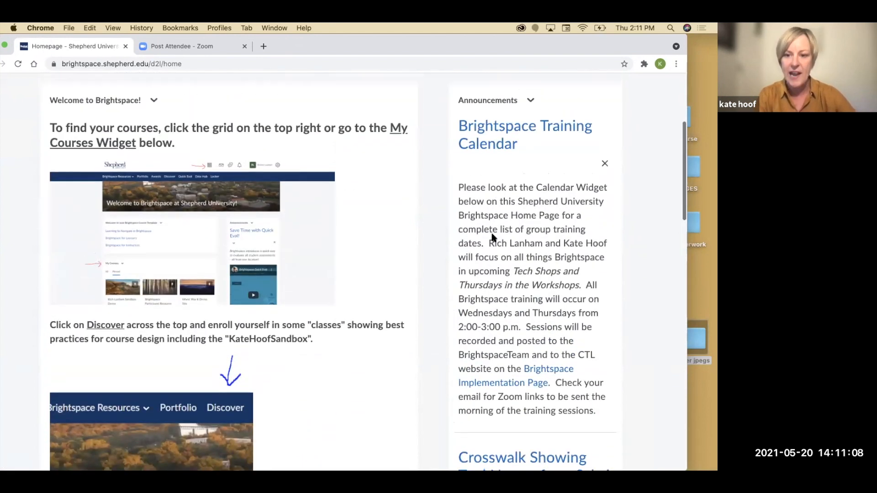
scroll(495, 316, "down", 1)
scroll(343, 312, "up", 3)
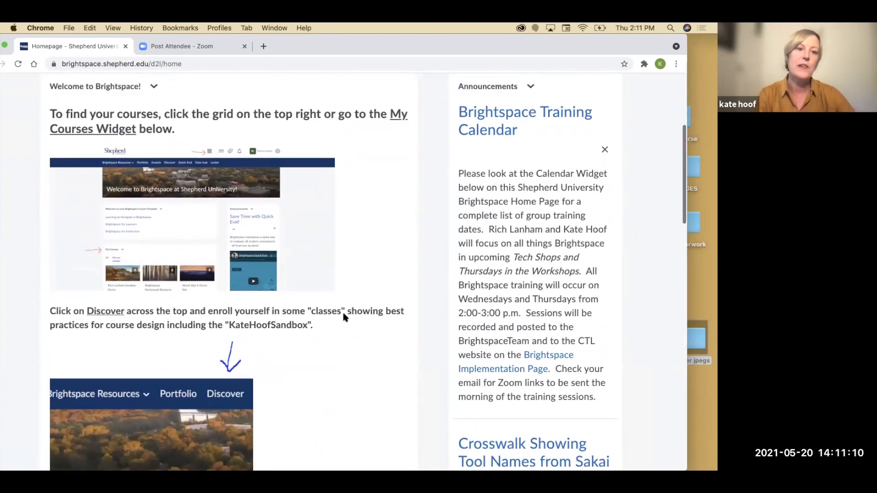
scroll(290, 377, "down", 5)
scroll(290, 377, "down", 5)
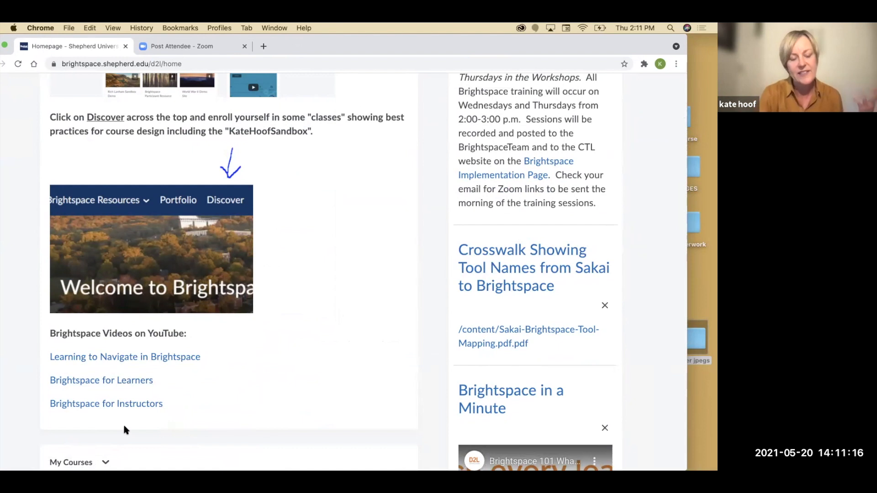
scroll(124, 430, "down", 1)
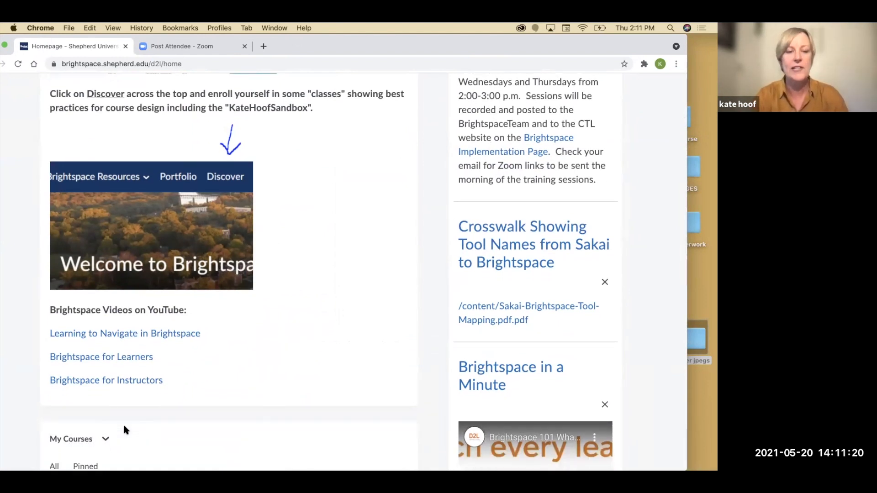
scroll(124, 429, "down", 2)
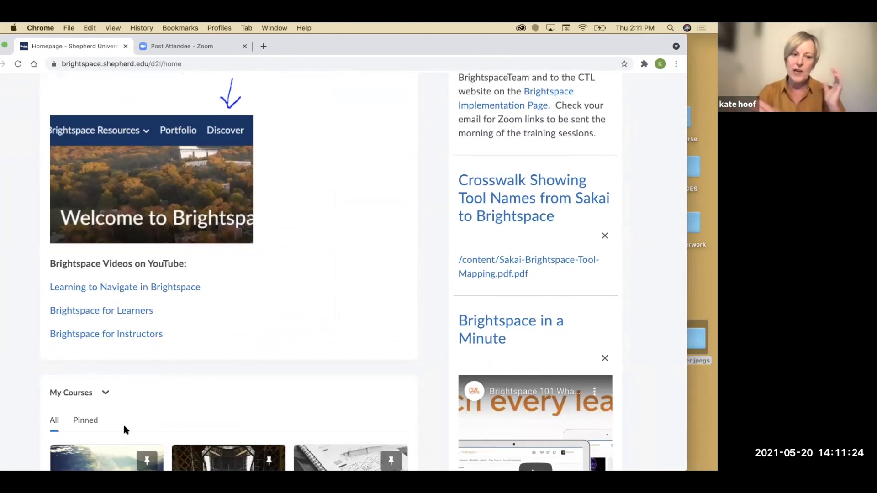
scroll(427, 200, "up", 1)
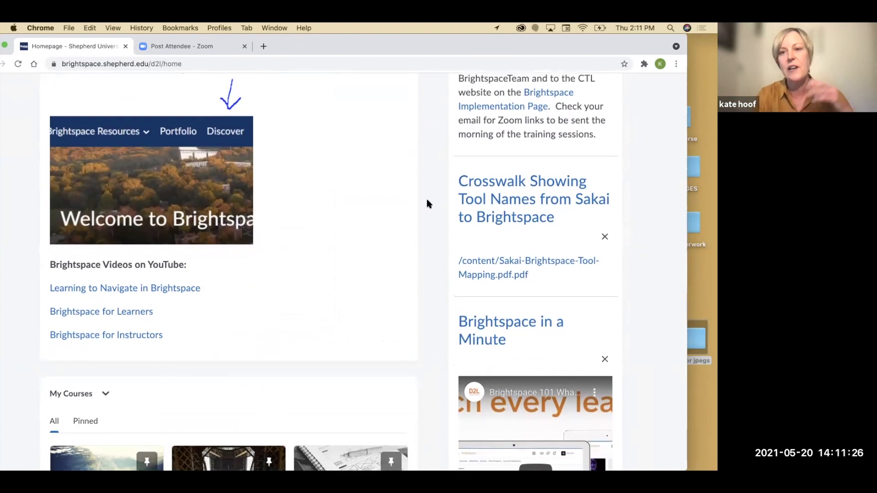
scroll(427, 203, "up", 6)
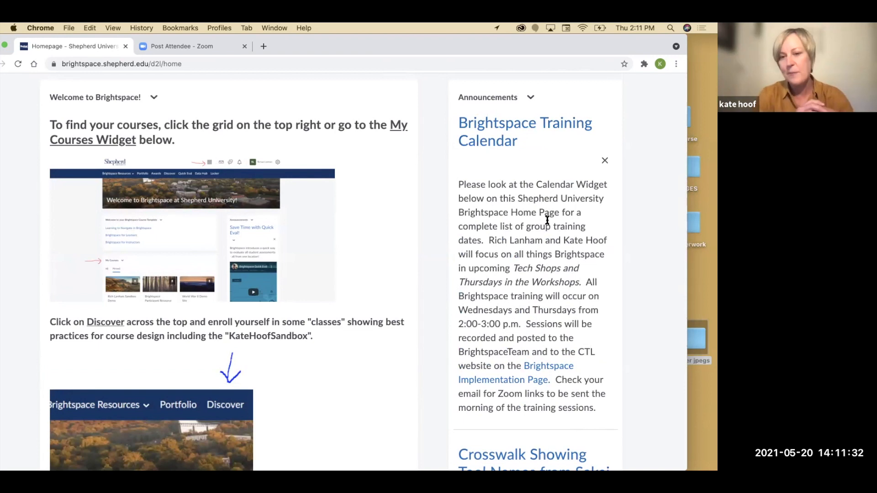
scroll(547, 222, "down", 1)
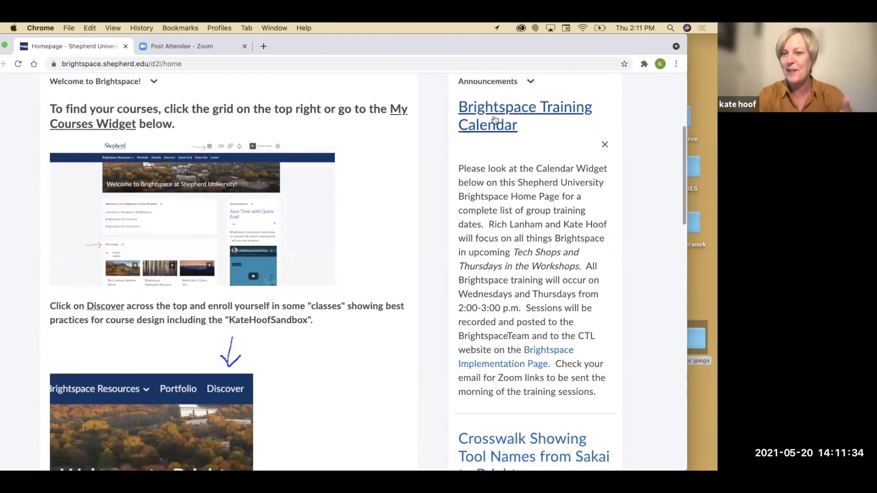
- Examine the course tiles in the My Courses widget on the homepage
scroll(507, 224, "down", 10)
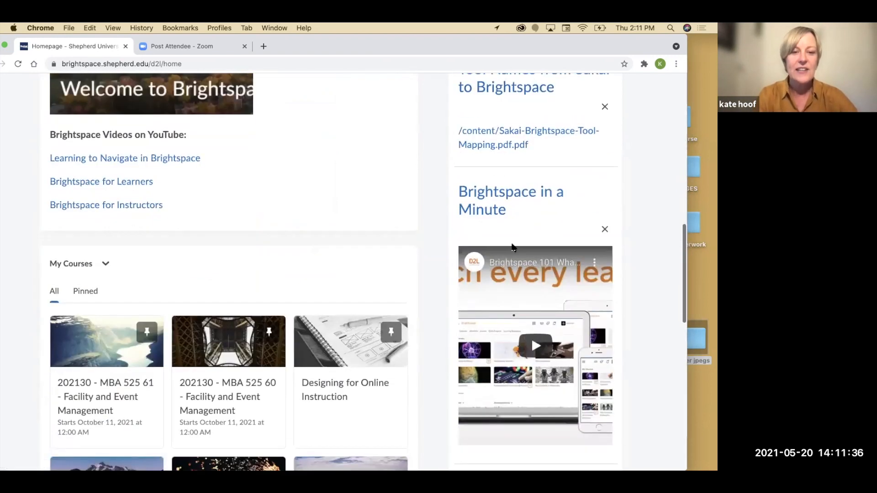
scroll(511, 247, "down", 3)
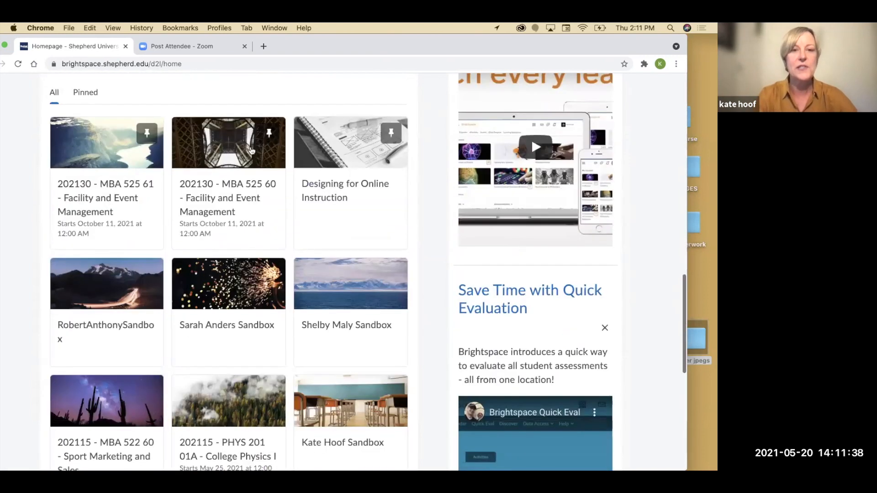
scroll(350, 364, "down", 1)
scroll(348, 363, "up", 2)
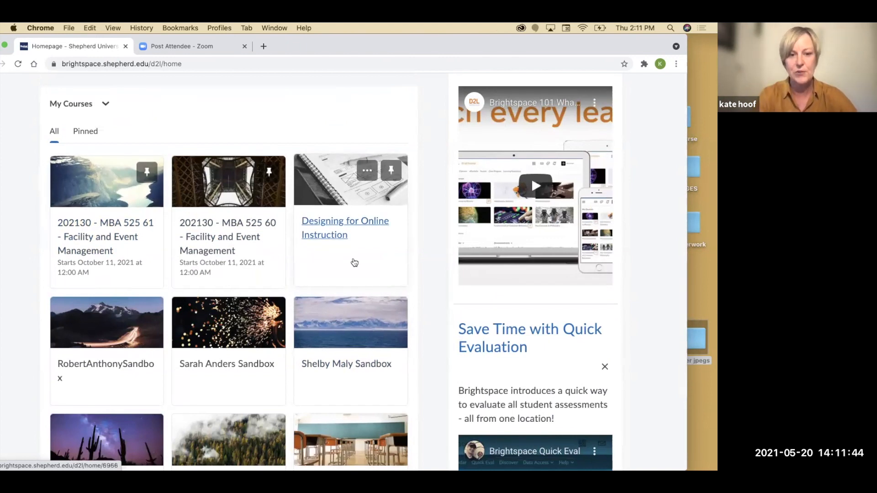
scroll(354, 263, "down", 2)
scroll(352, 260, "up", 10)
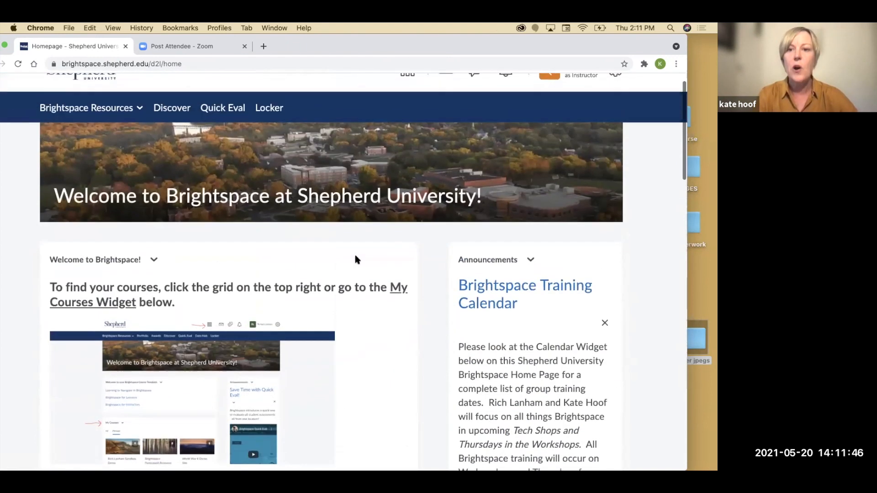
scroll(354, 257, "up", 1)
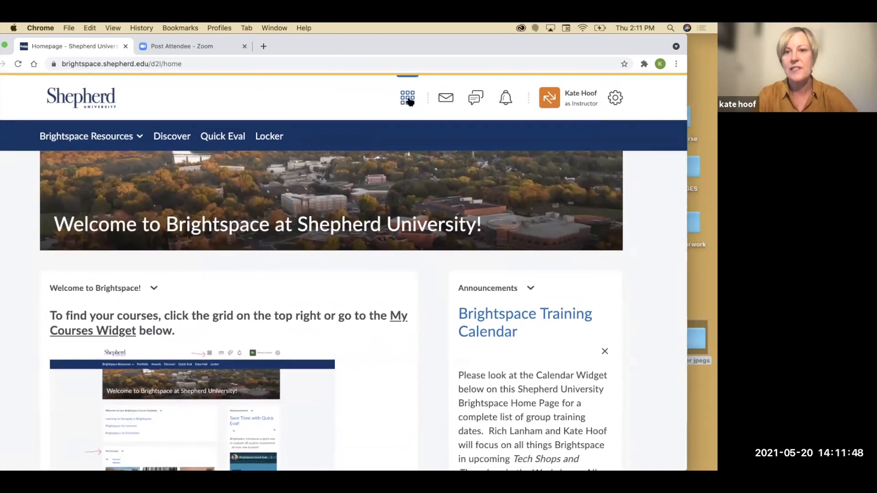
- View the list of available courses in the homepage's course selector and close it
left_click(408, 97)
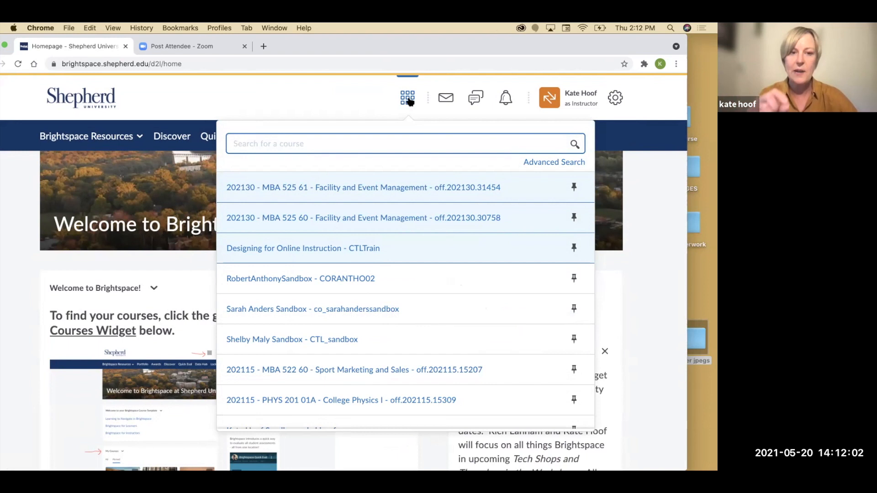
left_click(320, 97)
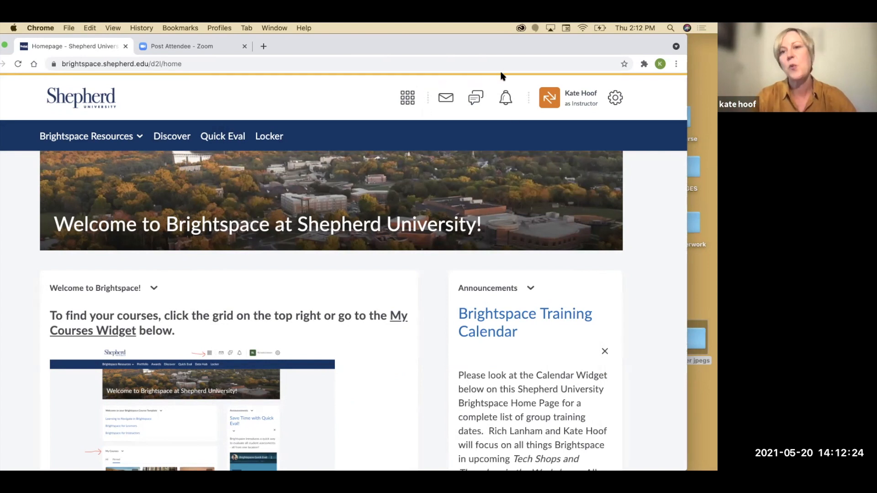
left_click_drag(500, 49, 472, 49)
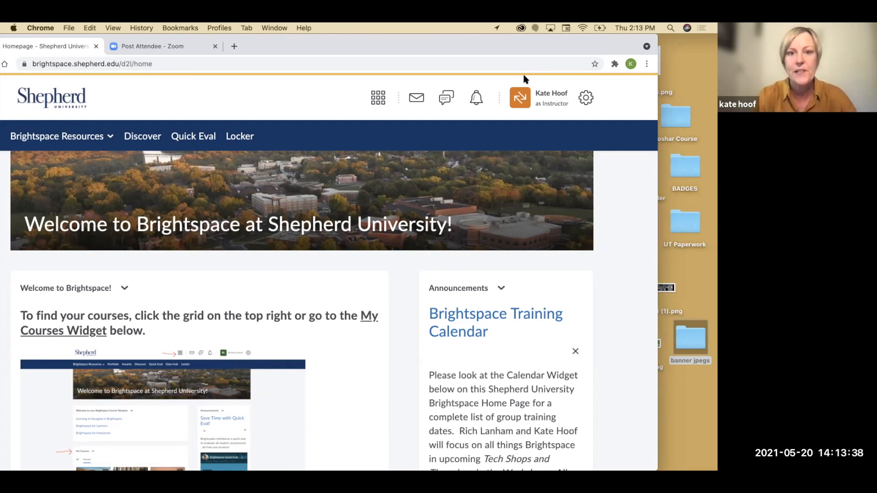
left_click_drag(481, 50, 466, 40)
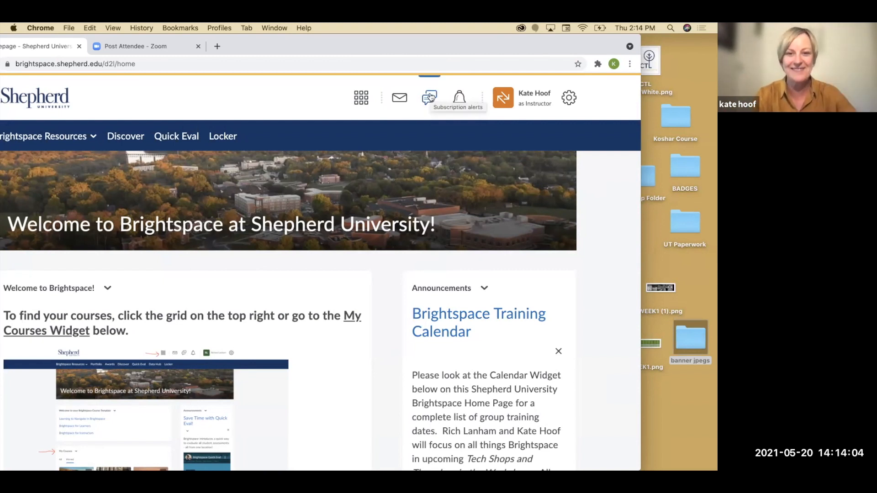
left_click_drag(437, 50, 472, 54)
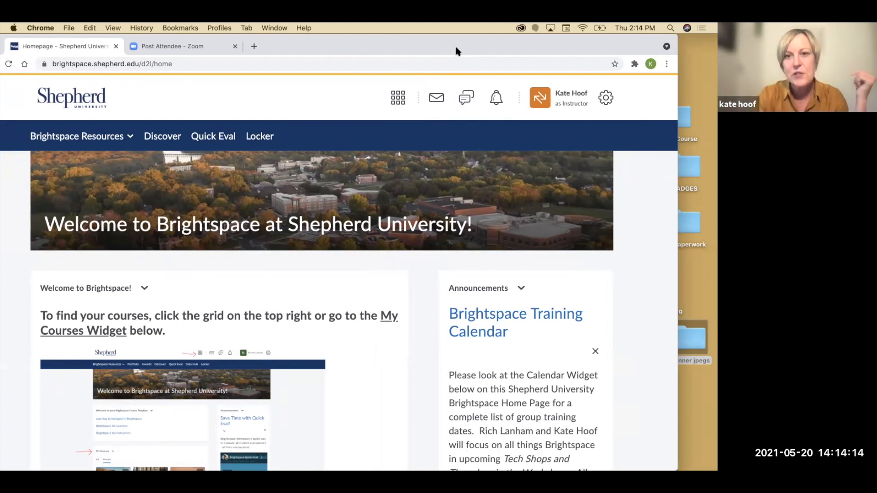
- Go to the Designing for Online Instruction course through the course selector, and view the course list again from inside the course
left_click(398, 99)
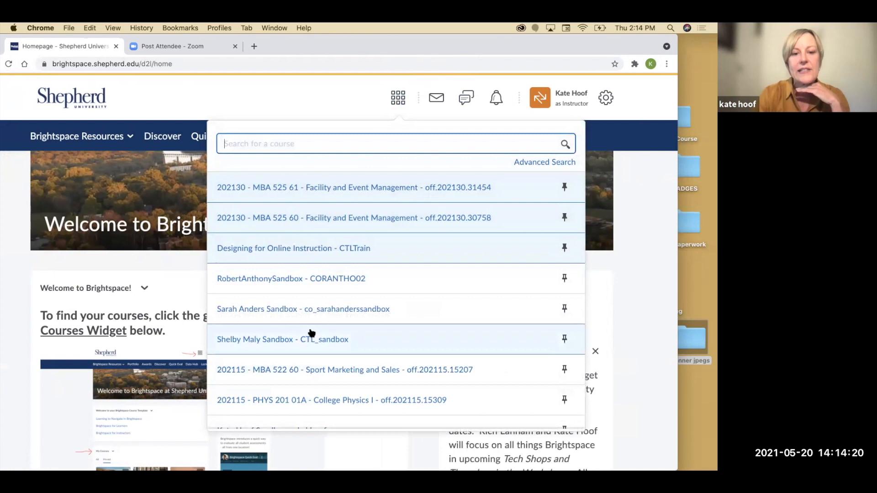
left_click(305, 254)
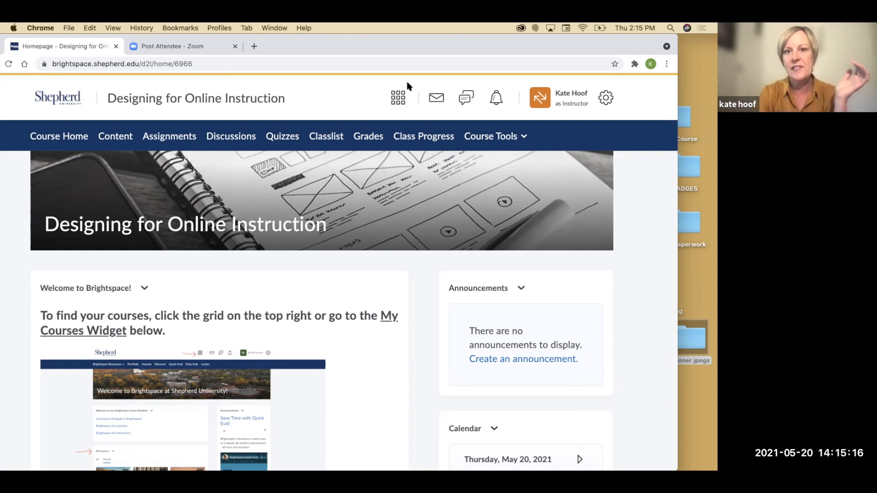
left_click(400, 100)
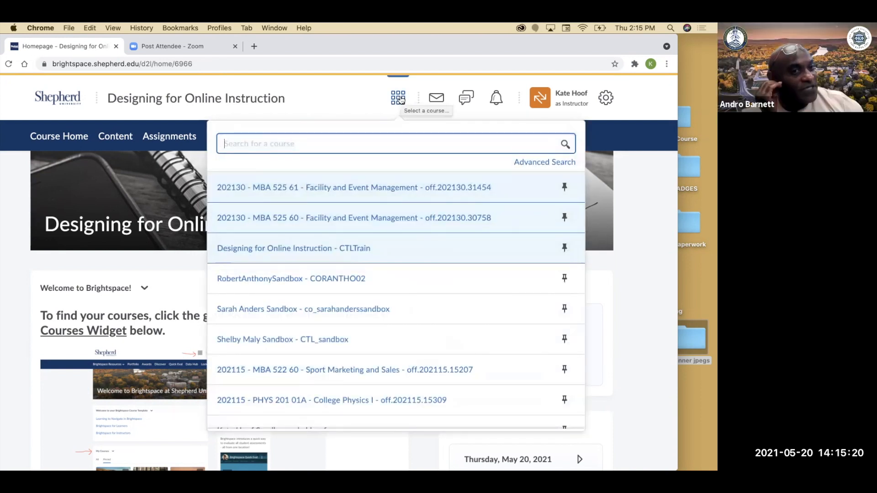
left_click(347, 114)
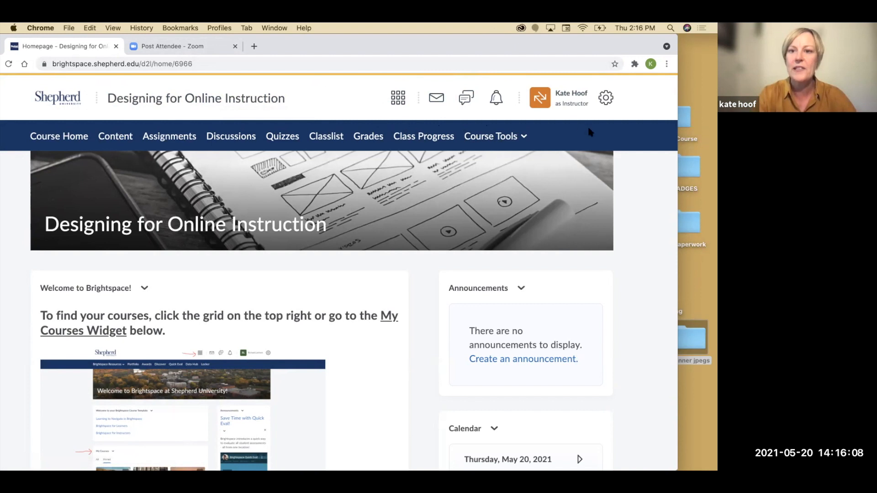
- Open the Account Settings page from the instructor's personal menu
left_click_drag(552, 48, 507, 42)
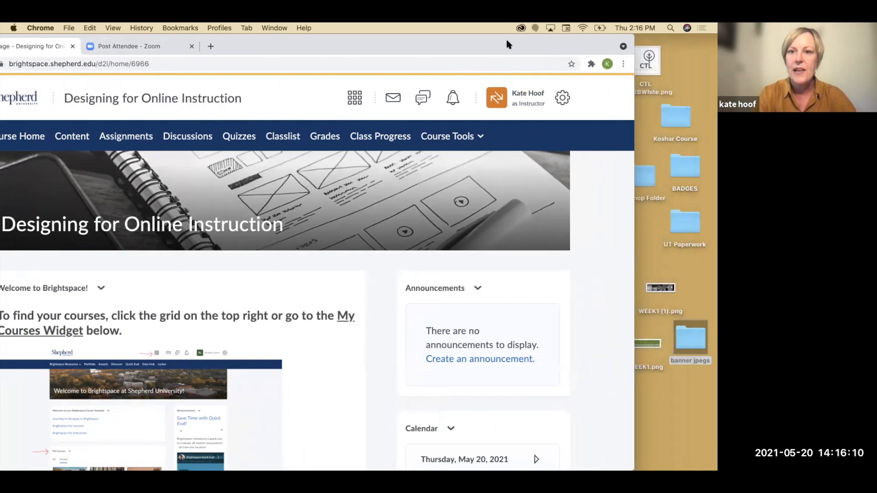
left_click(517, 98)
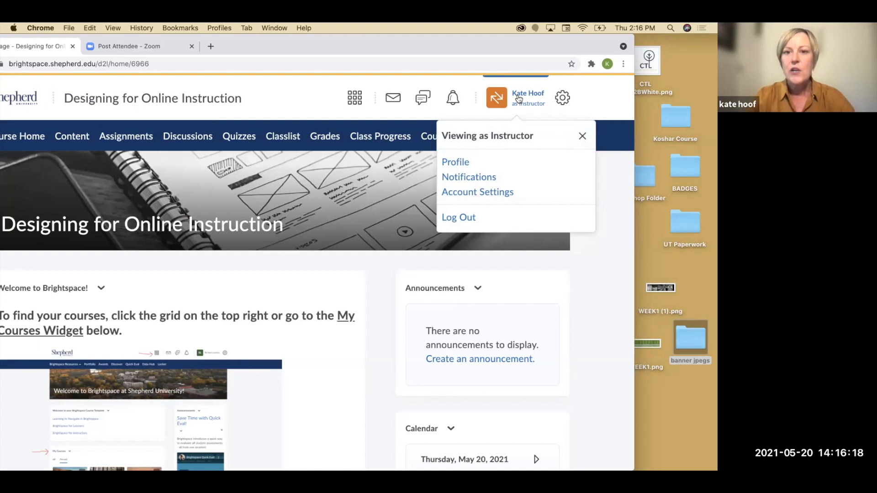
left_click(498, 193)
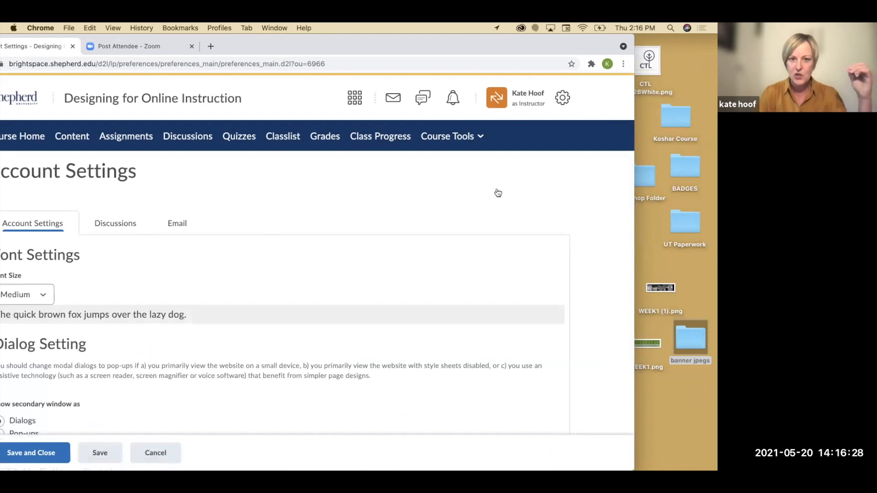
- Show the instructor's personal menu on the Account Settings page to view its options, and close it
left_click_drag(399, 37, 447, 37)
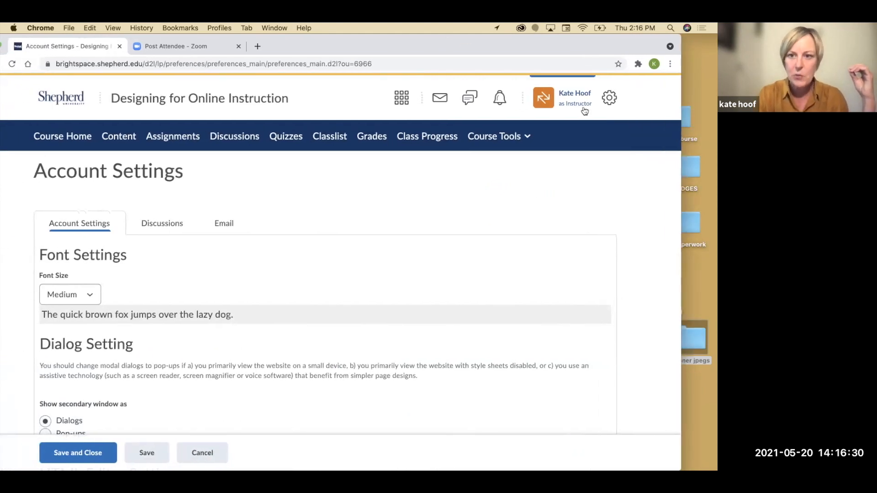
left_click(575, 101)
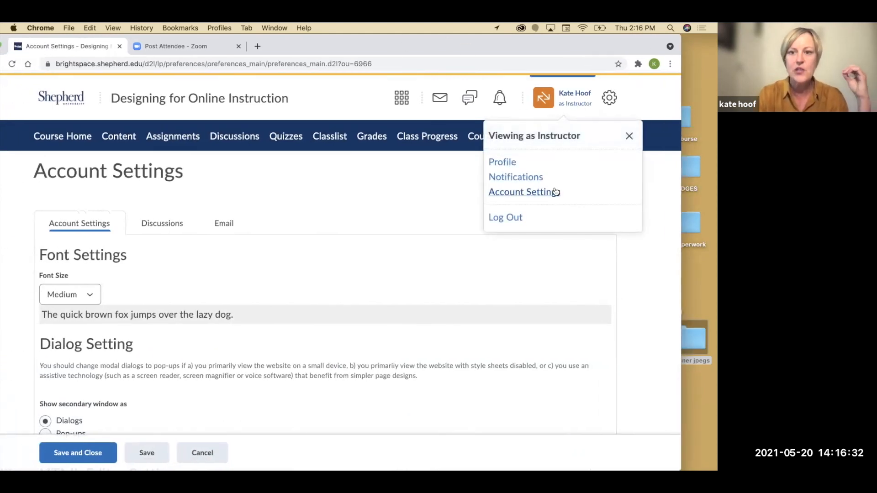
left_click(422, 282)
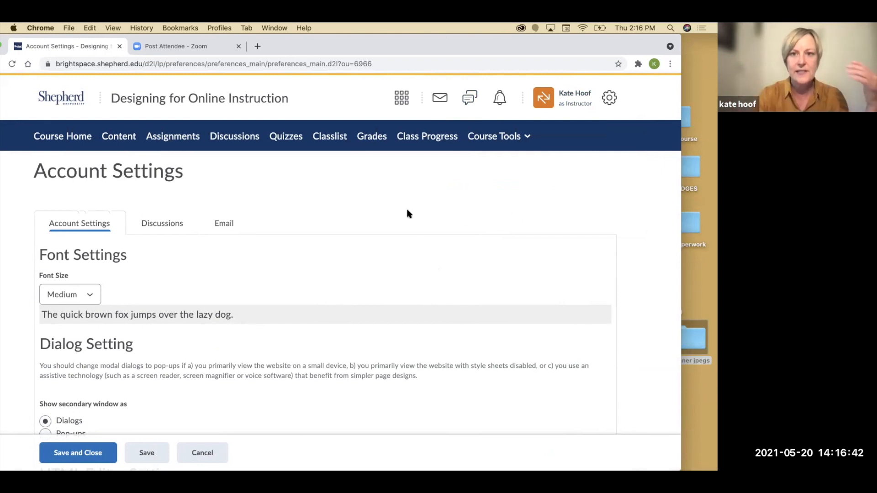
- Open the instructor's user profile page and review its picture, tagline and interests/hobbies fields
left_click_drag(471, 45, 440, 45)
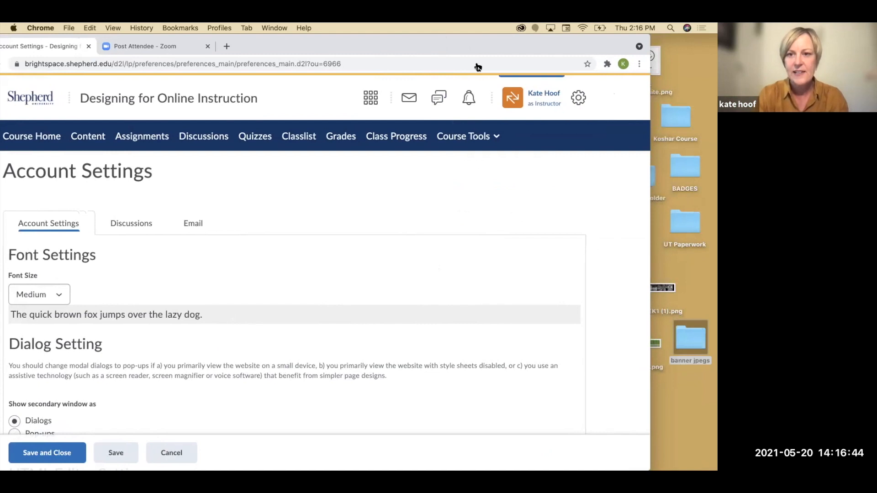
left_click(539, 97)
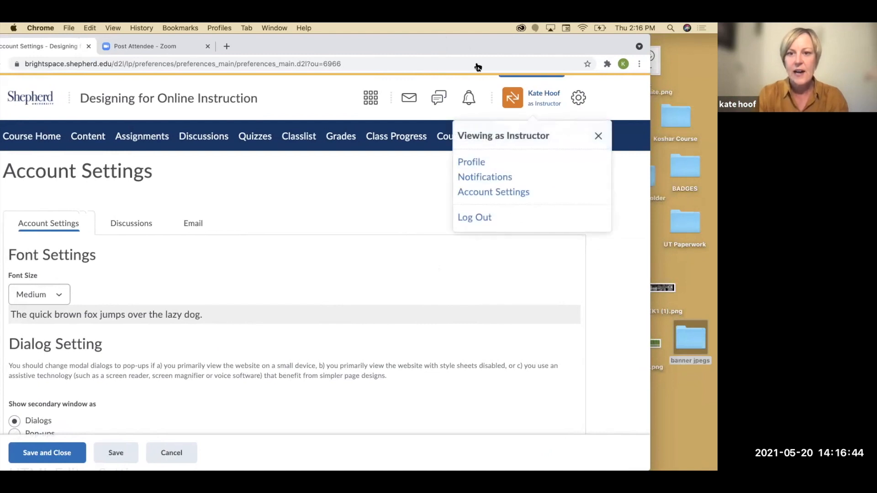
left_click(477, 164)
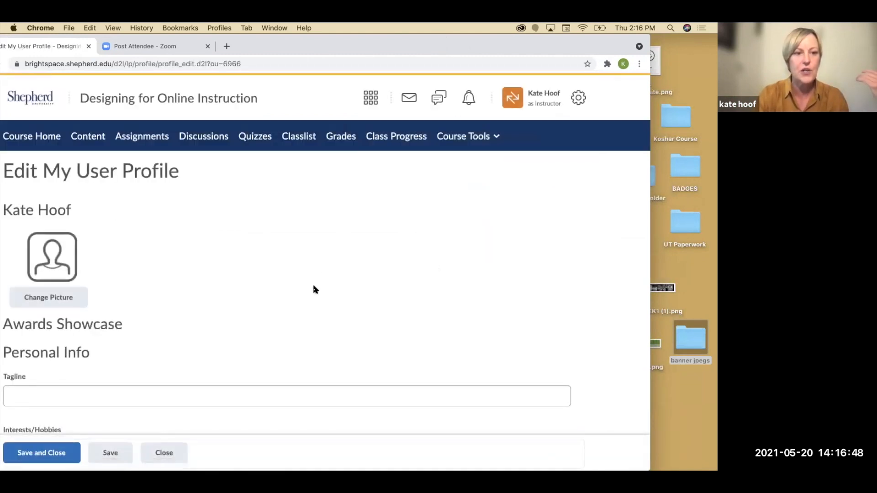
scroll(122, 383, "down", 2)
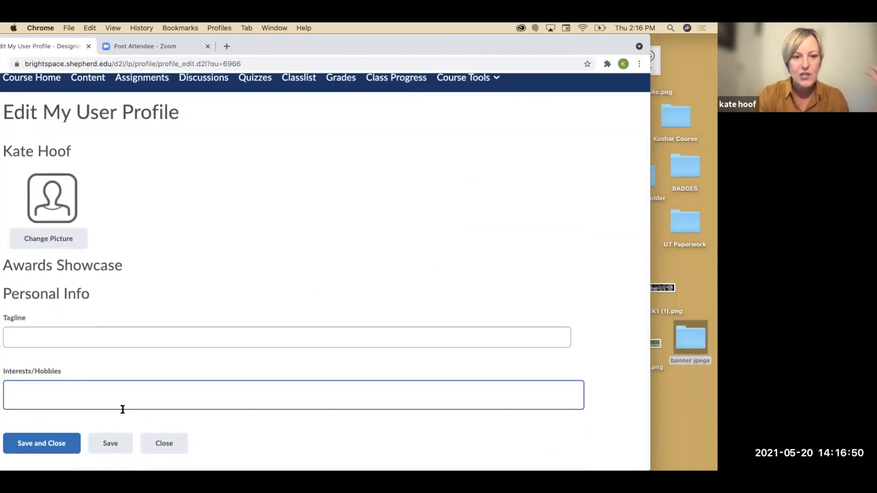
scroll(197, 306, "up", 2)
- Exit the Instructor role view through the personal menu to return to the account's own role
left_click(534, 102)
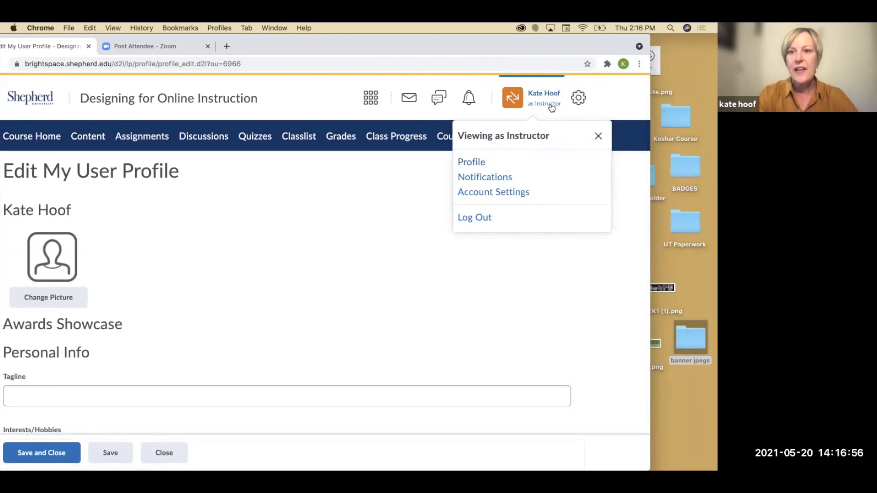
left_click(492, 65)
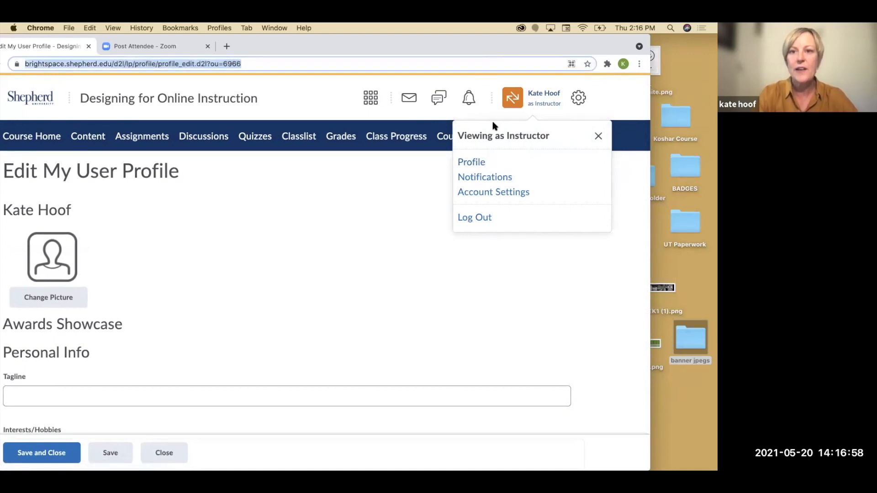
left_click(545, 96)
left_click(545, 96)
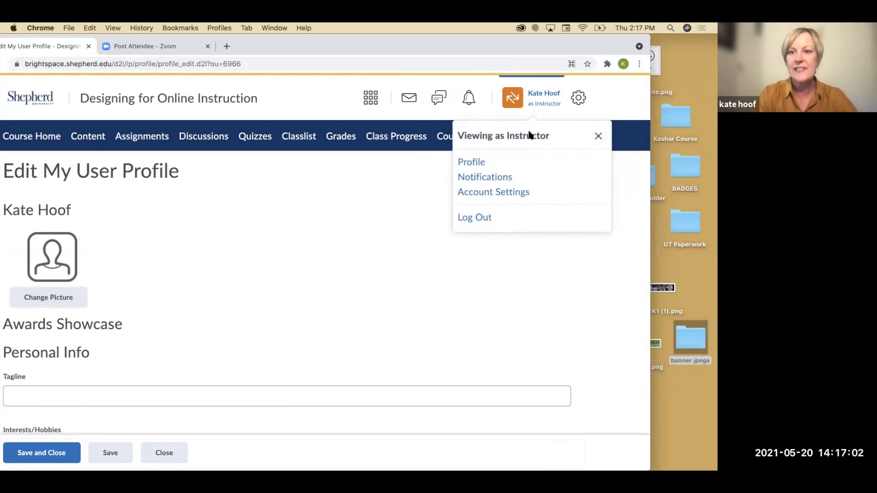
left_click_drag(539, 48, 500, 48)
left_click(560, 135)
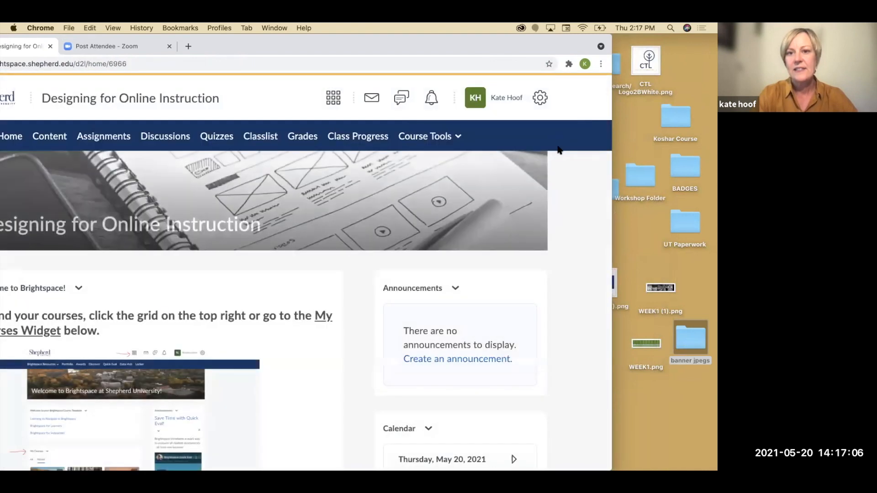
- Change the viewing role to Learner to show the course homepage as a student sees it
left_click(506, 101)
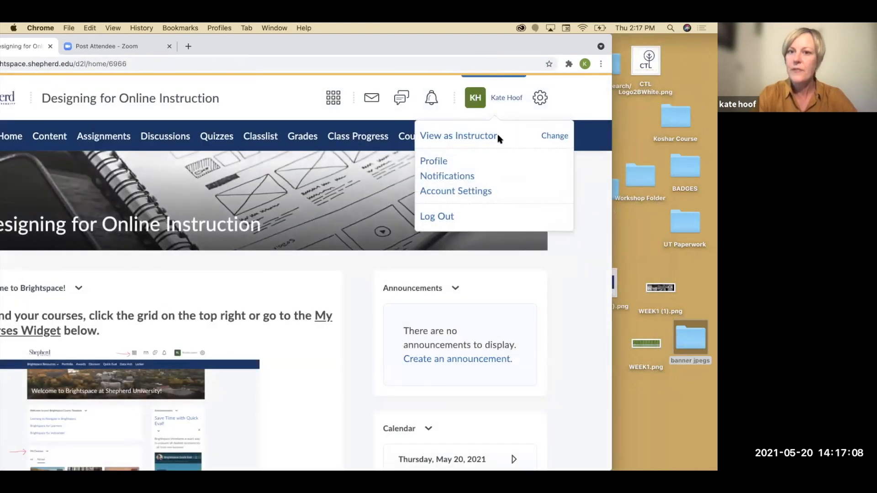
left_click(559, 139)
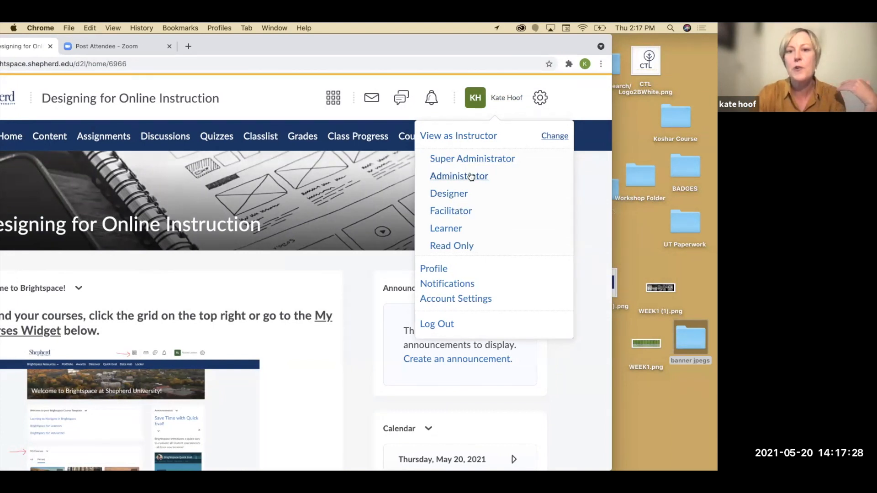
left_click(459, 229)
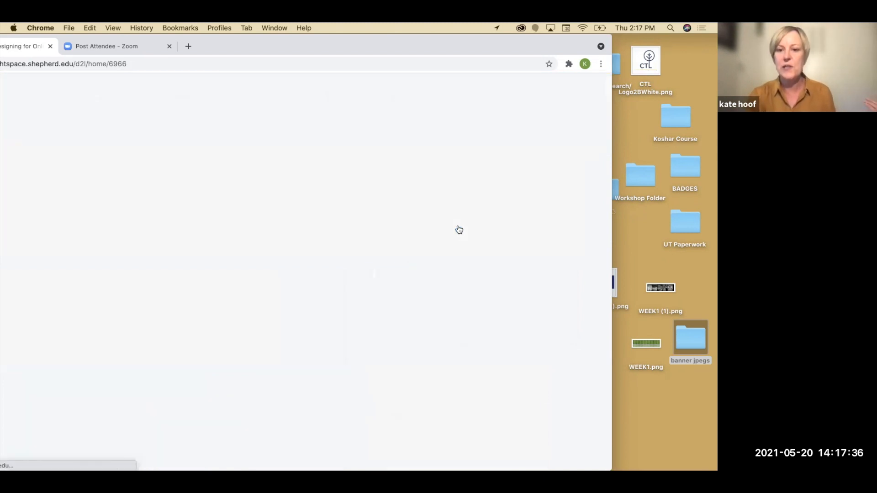
left_click_drag(478, 45, 574, 40)
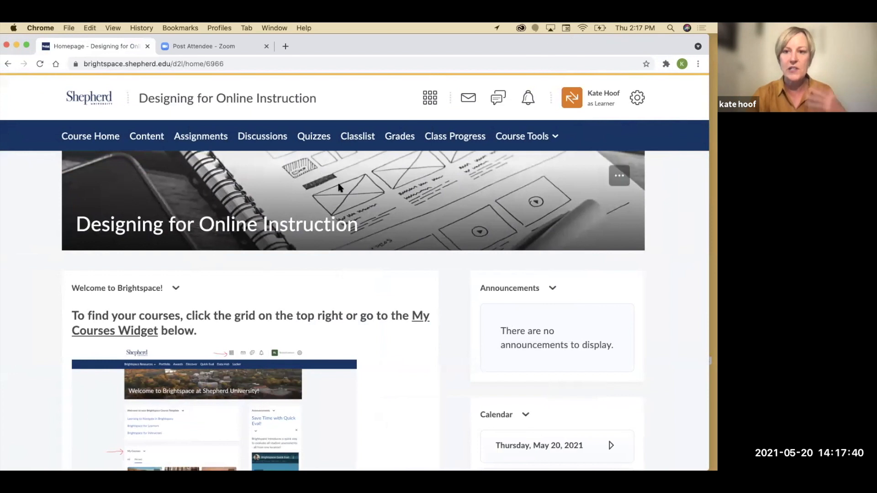
- Show the personal menu while viewing as Learner, and exit the Learner role view
left_click_drag(496, 46, 382, 46)
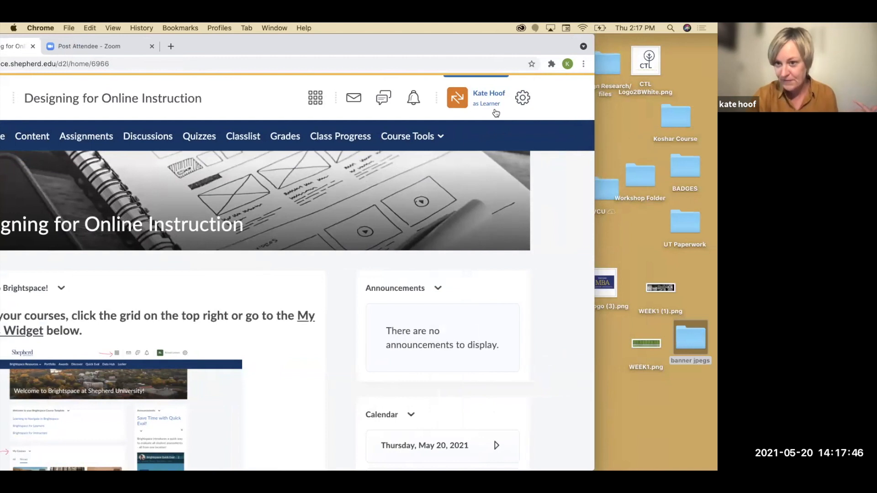
left_click_drag(466, 48, 515, 46)
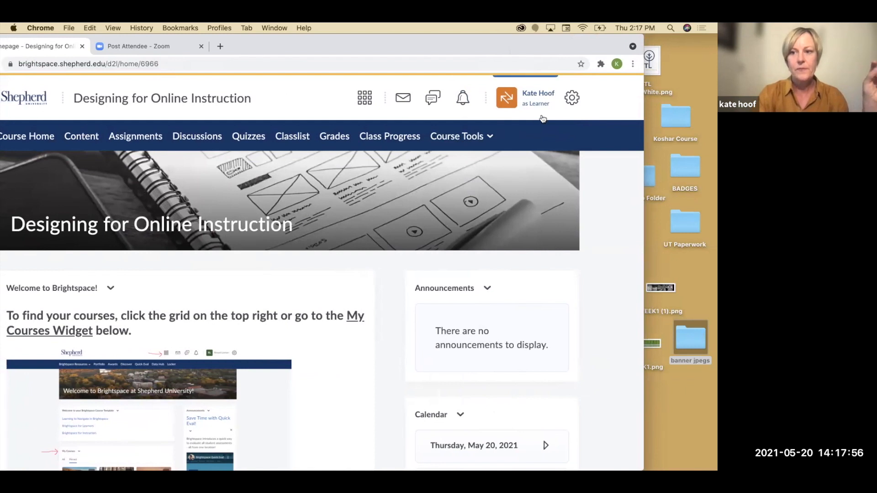
left_click(539, 100)
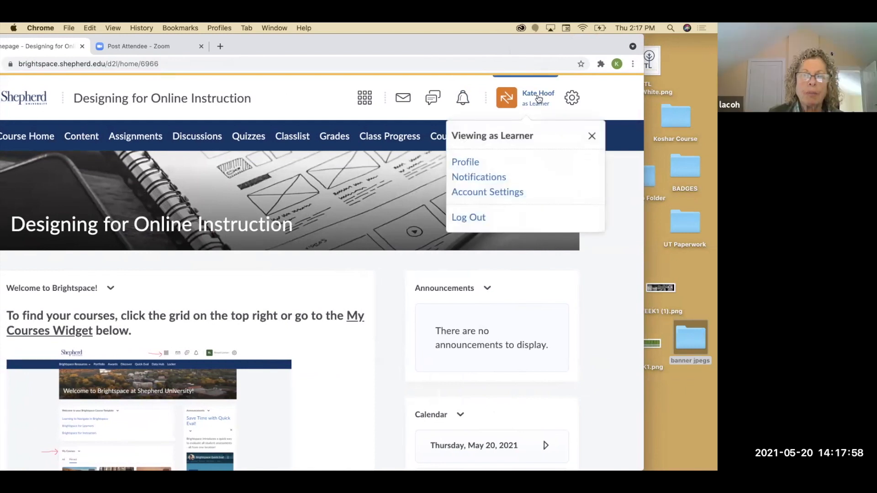
left_click_drag(531, 50, 491, 51)
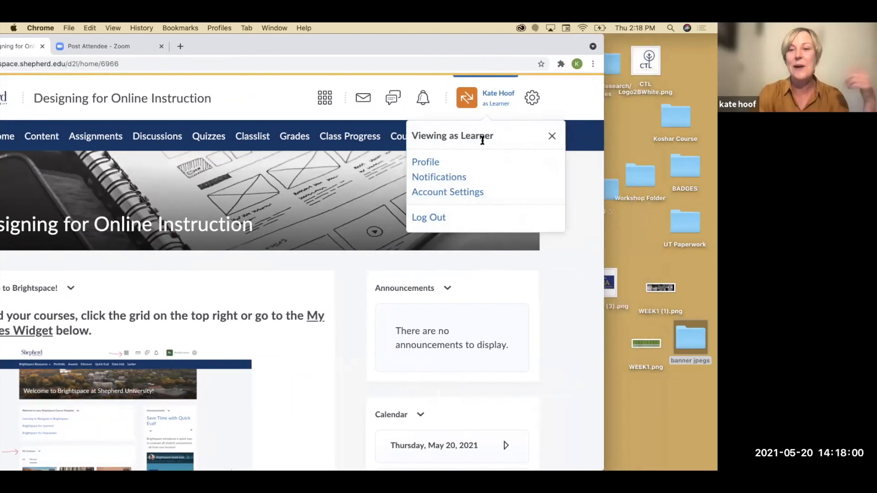
left_click(551, 141)
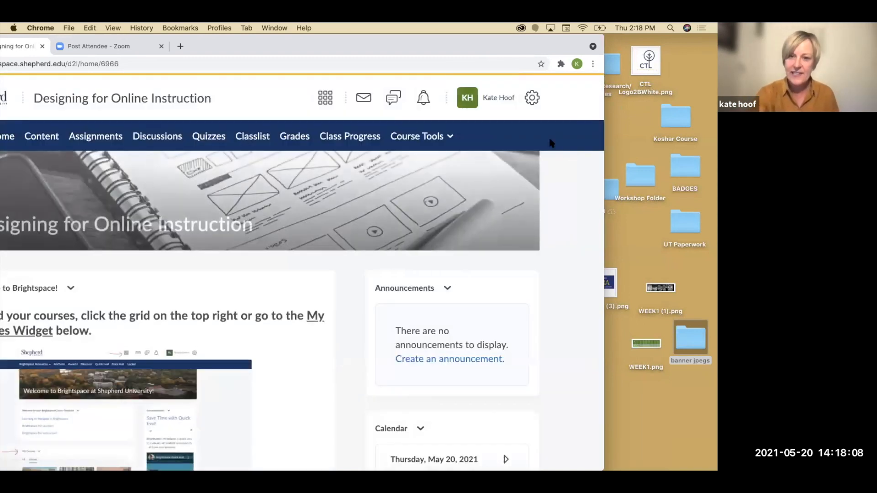
- Change the viewing role back to Instructor on the Designing for Online Instruction homepage
left_click(509, 102)
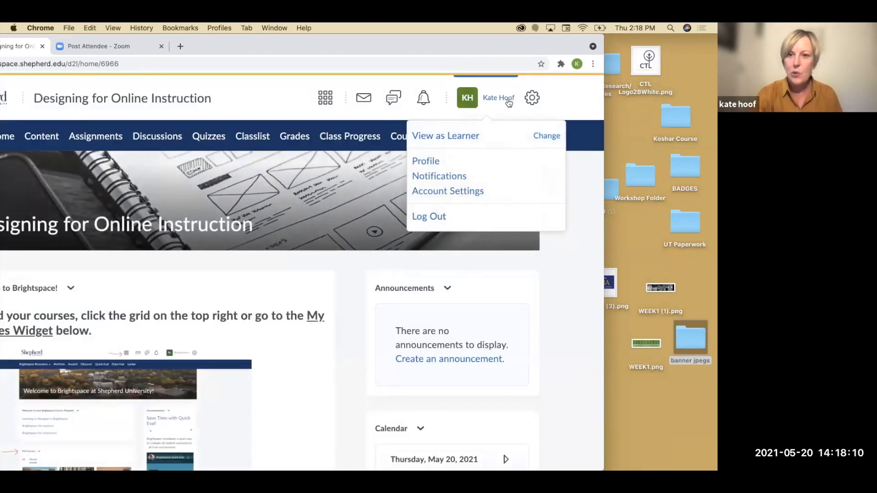
left_click(537, 135)
left_click(455, 211)
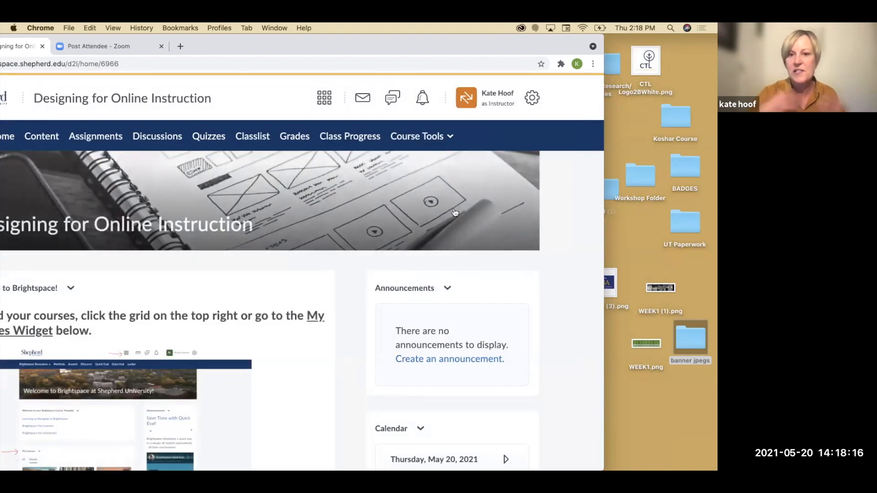
left_click_drag(440, 44, 530, 44)
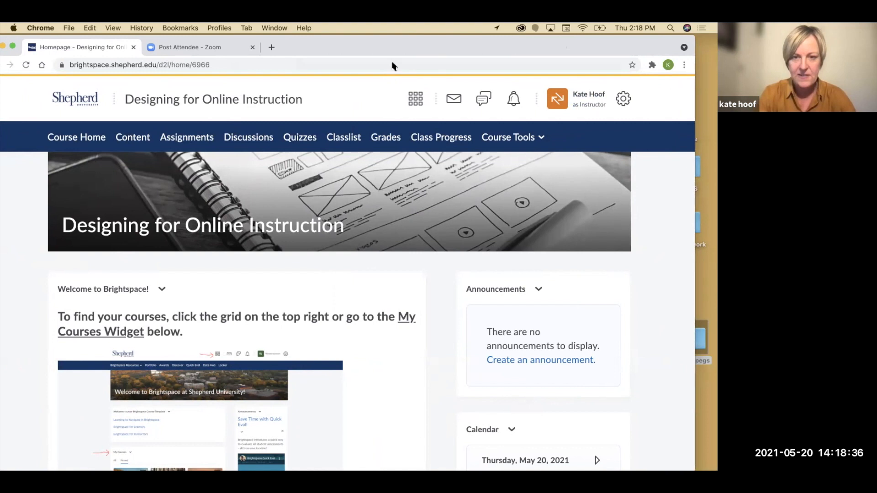
- Open the Content area of the Designing for Online Instruction course
left_click_drag(384, 45, 380, 45)
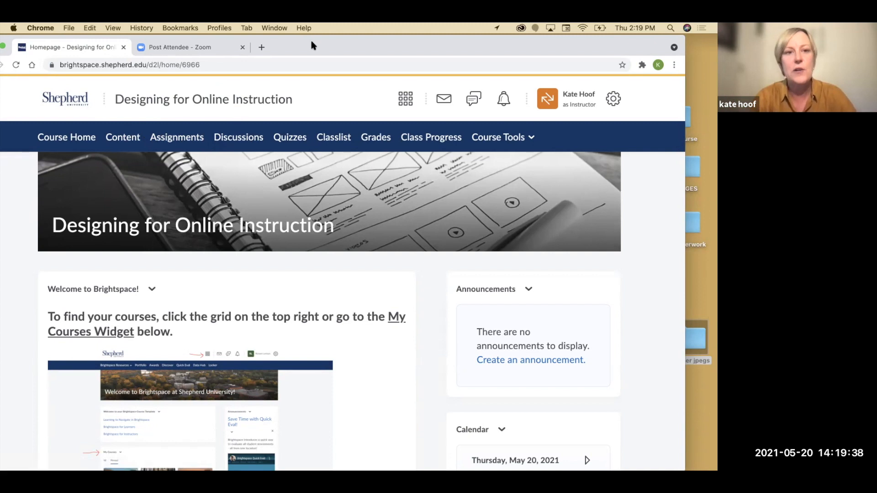
left_click_drag(310, 37, 323, 44)
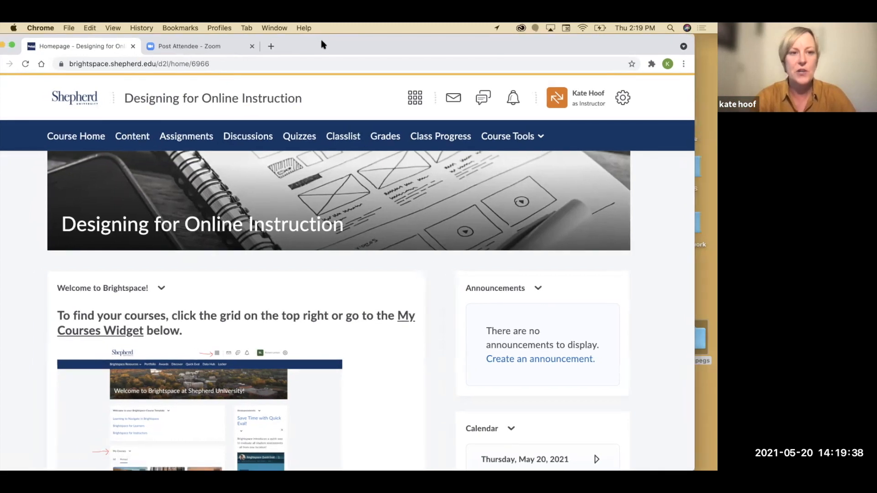
left_click(137, 140)
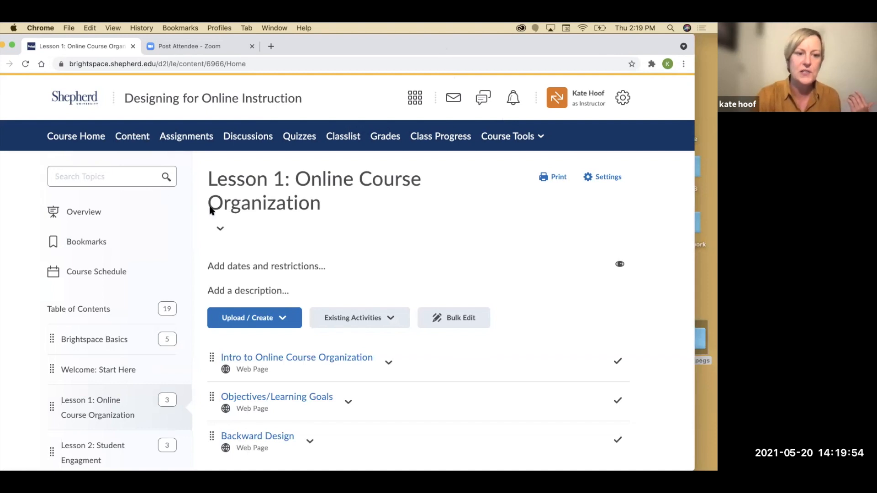
- Examine the course's table of contents from Brightspace Basics to Course Resources, and the topics and topic count of Lesson 1: Online Course Organization
scroll(98, 323, "down", 2)
scroll(98, 284, "down", 1)
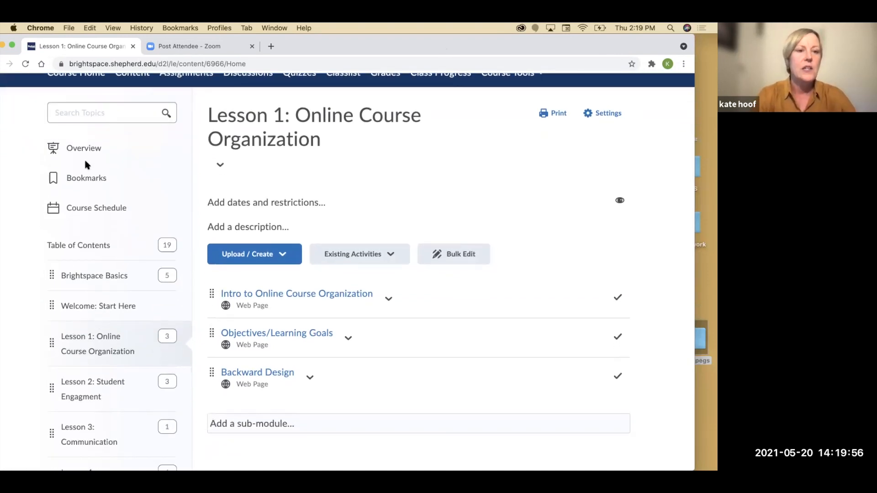
scroll(82, 448, "down", 2)
scroll(82, 448, "up", 3)
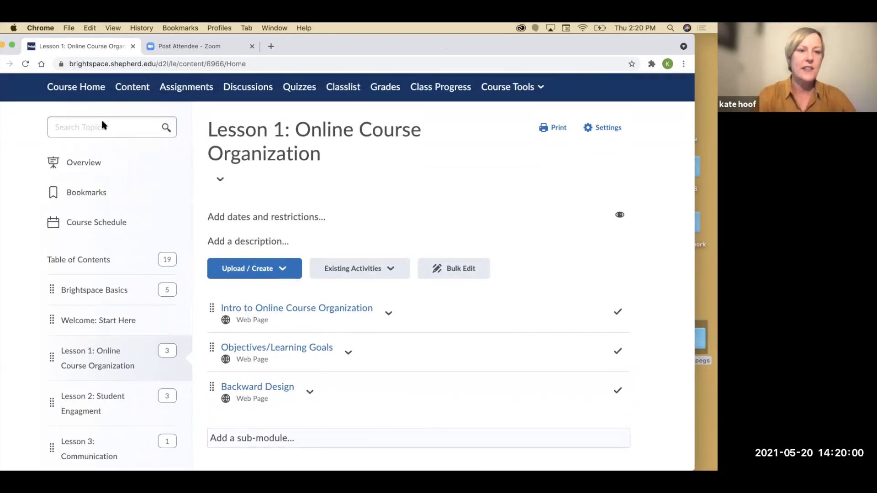
scroll(108, 434, "down", 3)
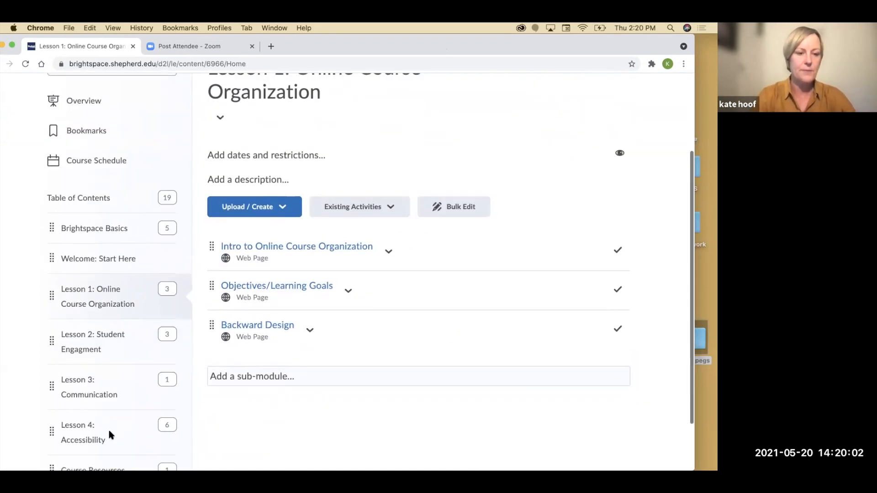
scroll(109, 435, "up", 3)
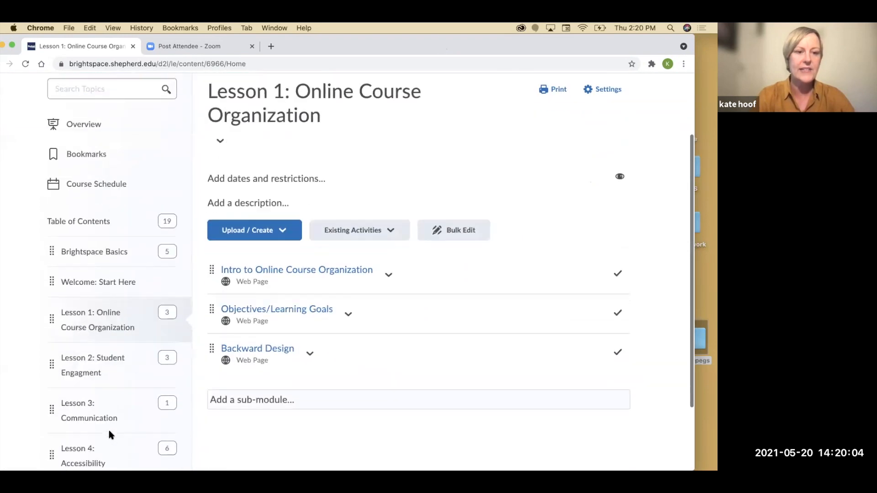
scroll(109, 435, "up", 1)
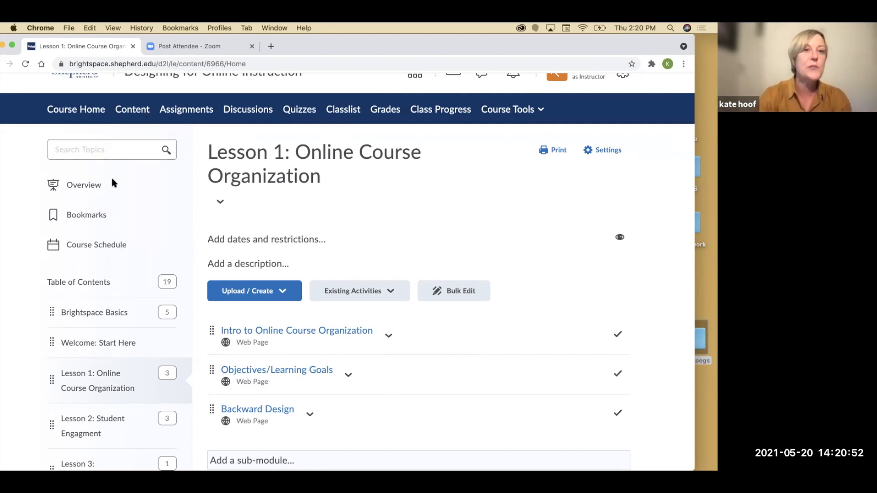
scroll(111, 175, "down", 1)
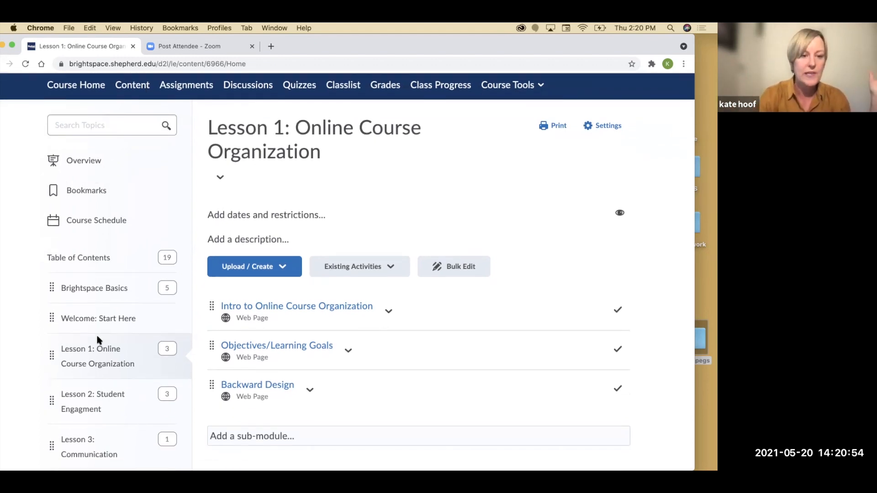
scroll(100, 340, "down", 1)
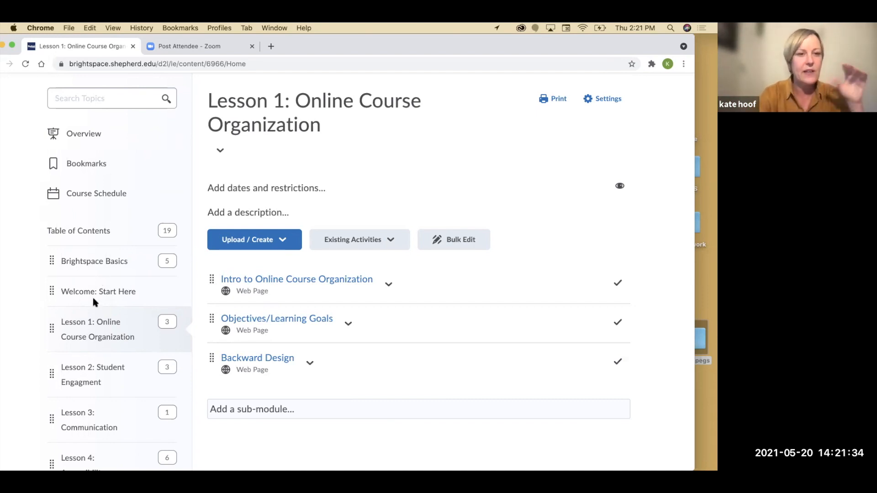
scroll(91, 297, "down", 3)
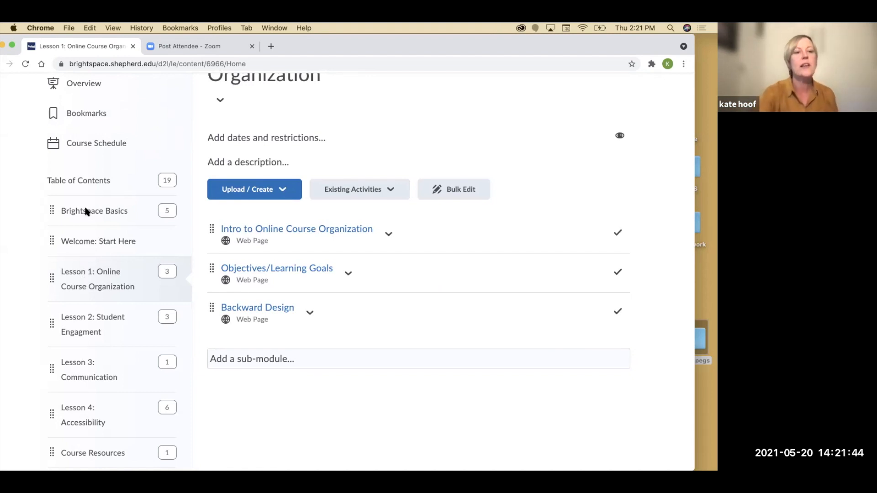
scroll(103, 336, "down", 2)
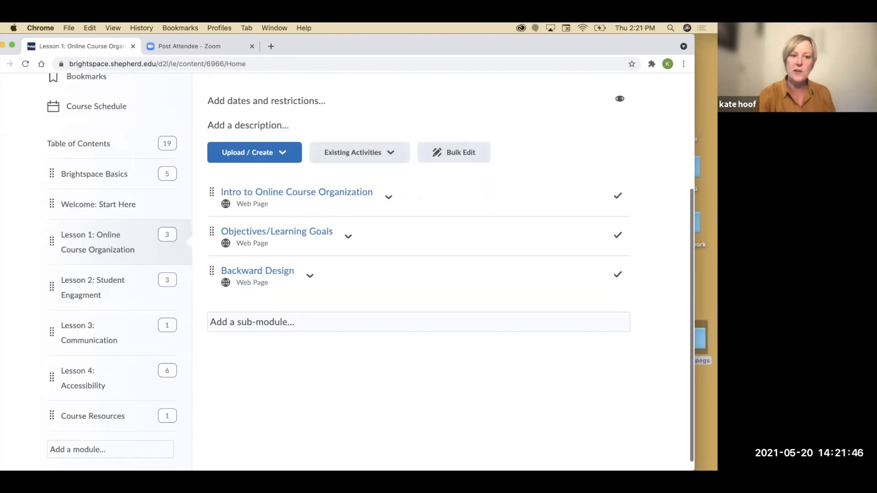
scroll(104, 340, "down", 1)
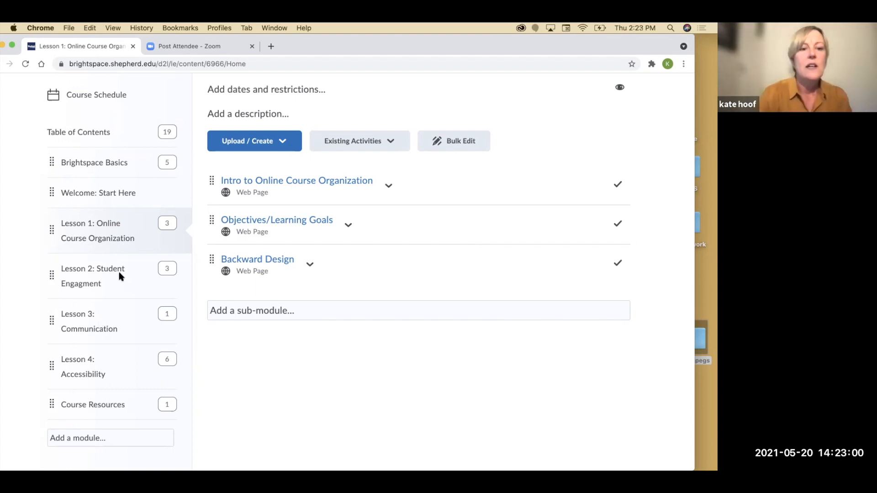
scroll(108, 261, "up", 3)
scroll(108, 261, "down", 2)
scroll(108, 262, "up", 3)
scroll(118, 326, "down", 2)
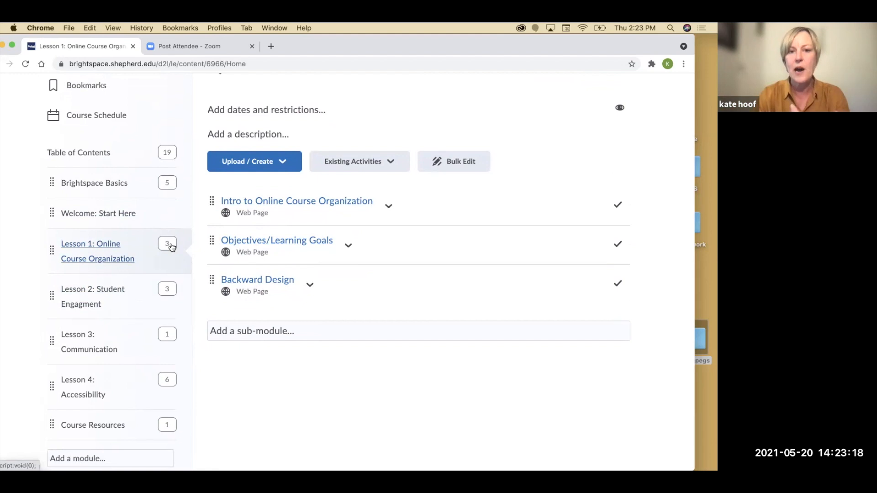
mouse_move(171, 247)
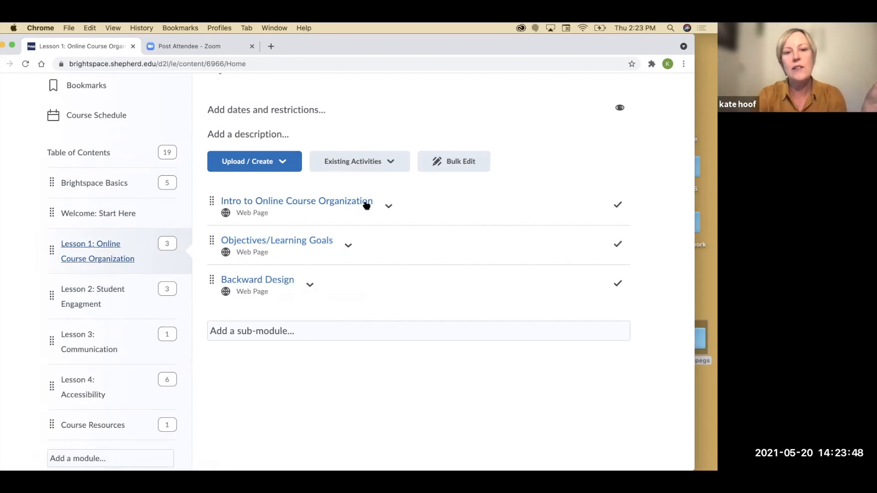
- Open the Intro to Online Course Organization topic and read its module introduction and list of learning objectives
left_click(333, 205)
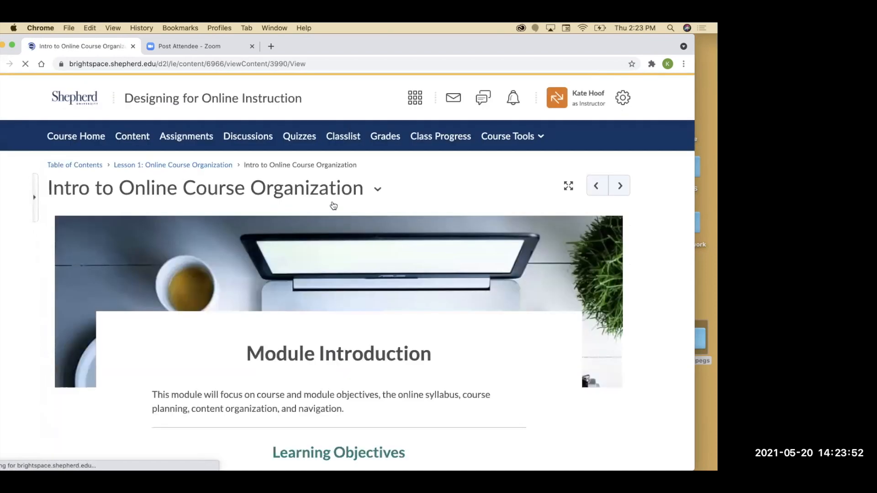
scroll(418, 276, "down", 3)
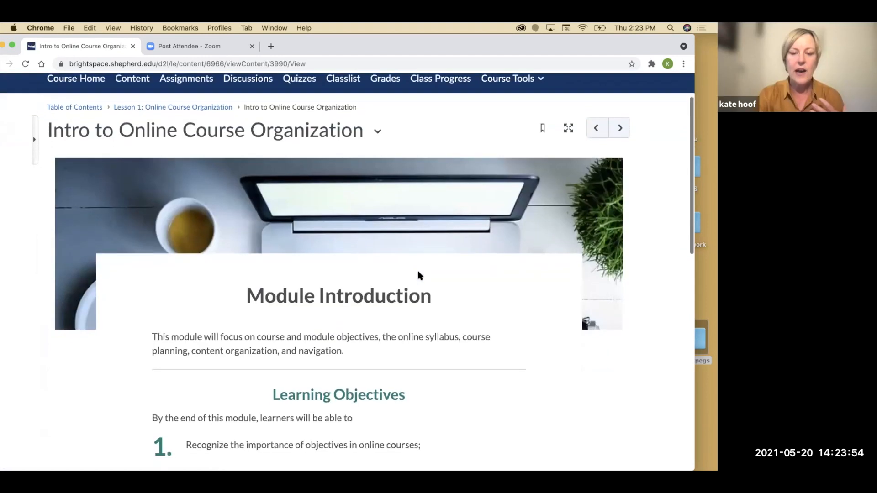
scroll(419, 275, "down", 3)
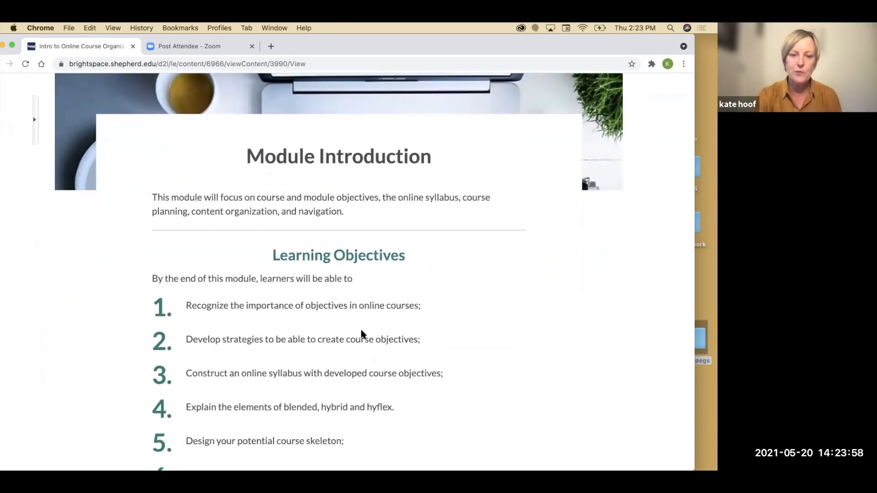
scroll(356, 205, "down", 1)
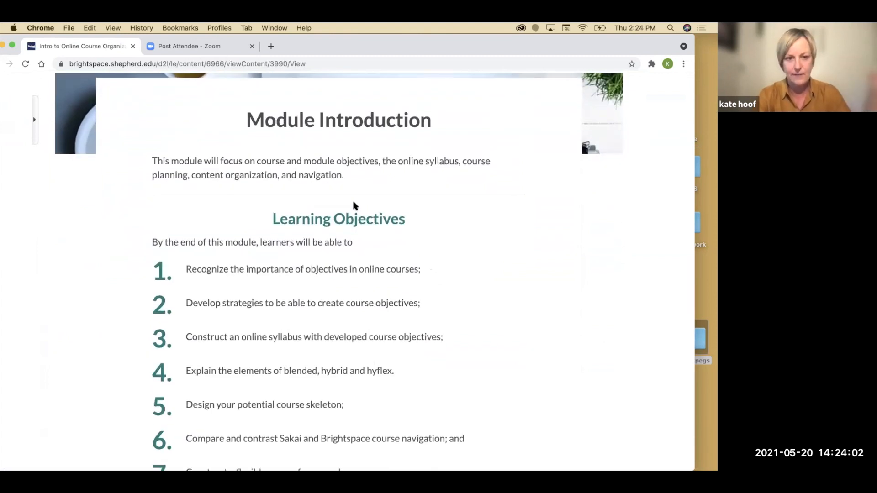
scroll(339, 166, "down", 1)
scroll(339, 166, "down", 2)
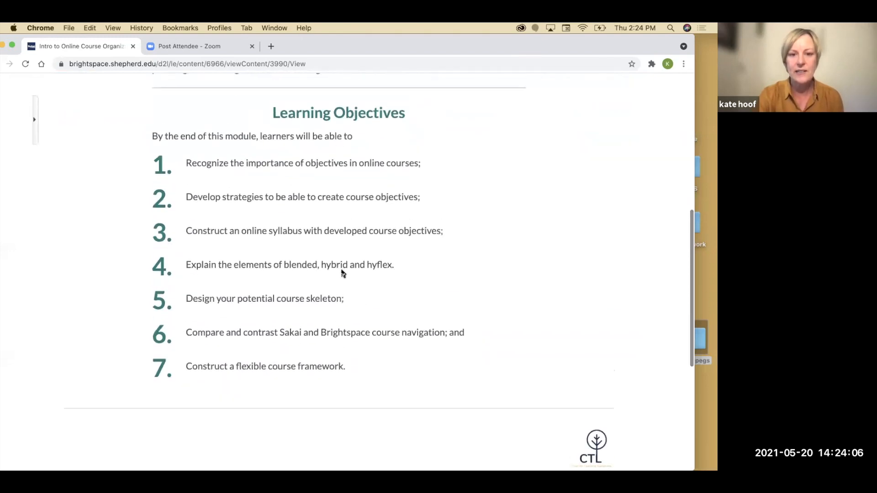
scroll(353, 192, "up", 7)
scroll(352, 194, "up", 3)
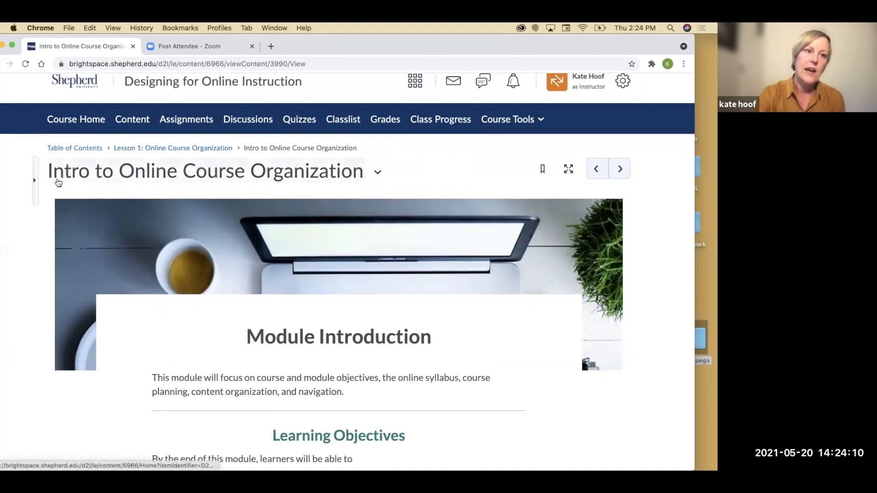
- Reveal the lesson's list of topics beside the page, and return to the Lesson 1: Online Course Organization module
left_click(36, 183)
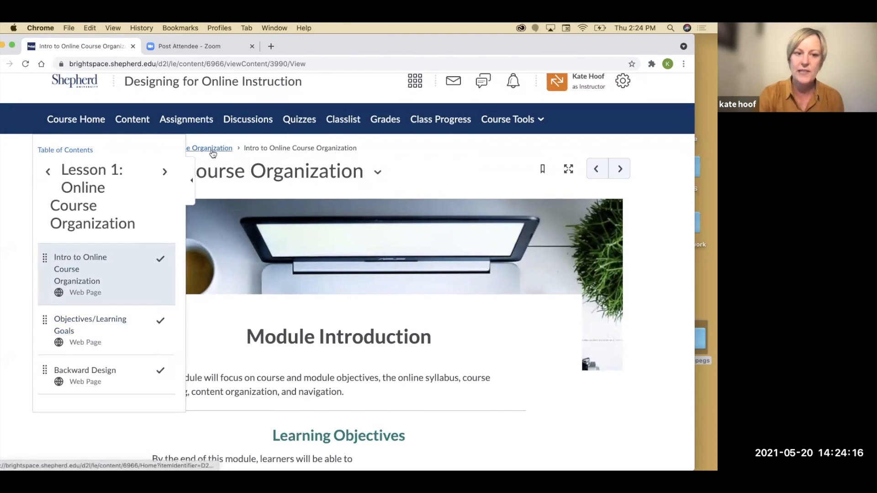
left_click(213, 148)
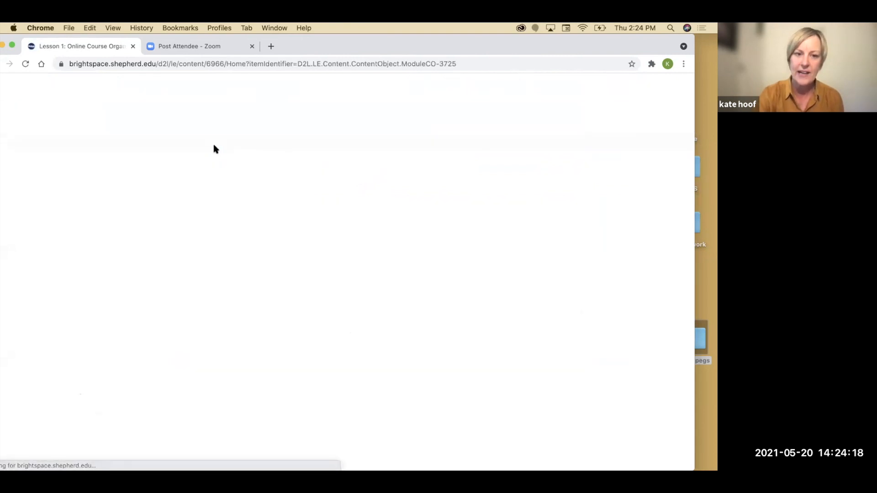
scroll(290, 344, "down", 3)
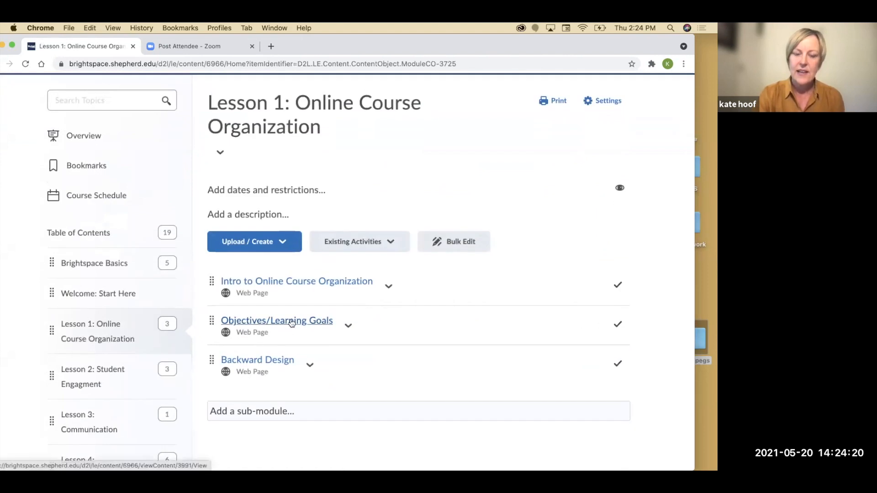
scroll(290, 326, "down", 1)
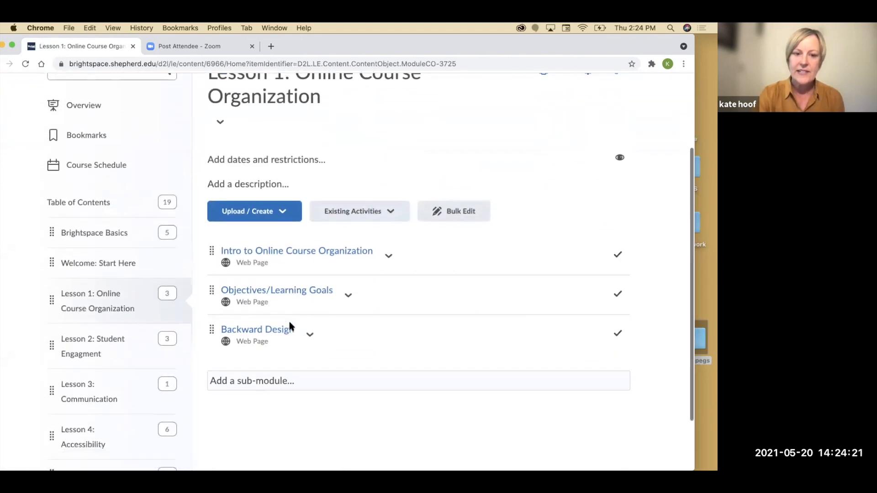
- Open the Objectives/Learning Goals topic and examine its training goals, embedded videos, Breaking It Down section and Bloom's Taxonomy handout
left_click(299, 291)
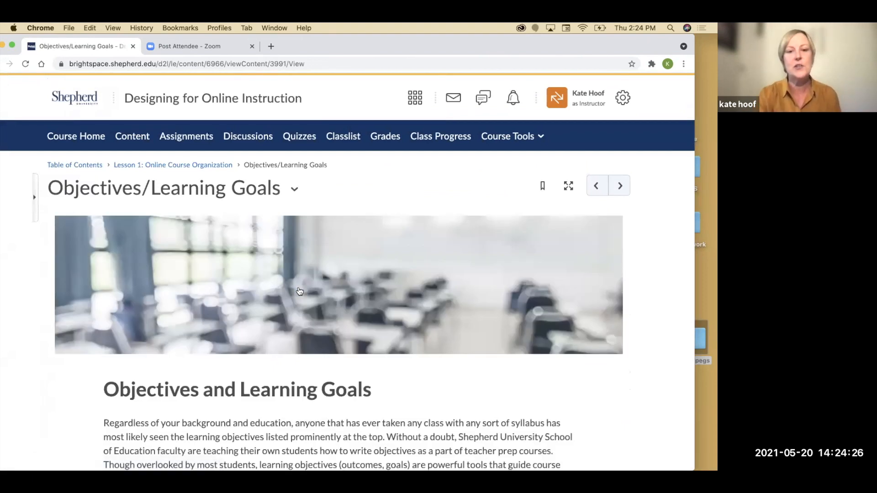
scroll(299, 291, "down", 2)
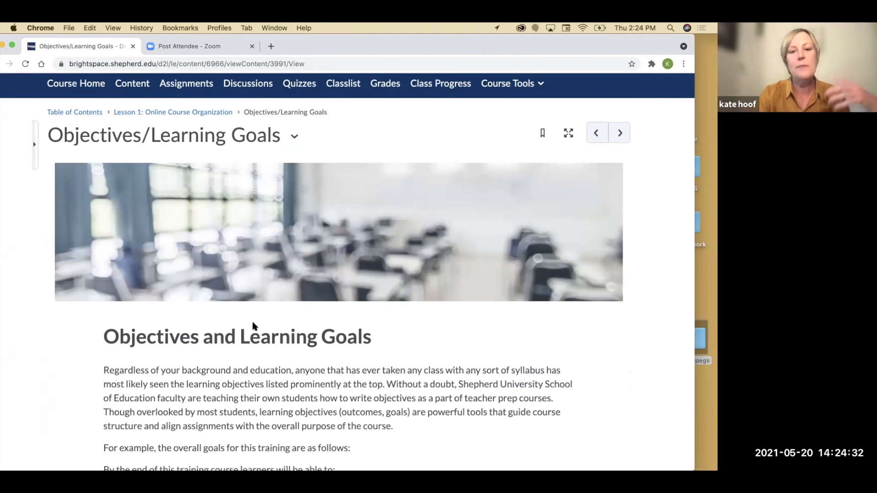
scroll(255, 325, "down", 10)
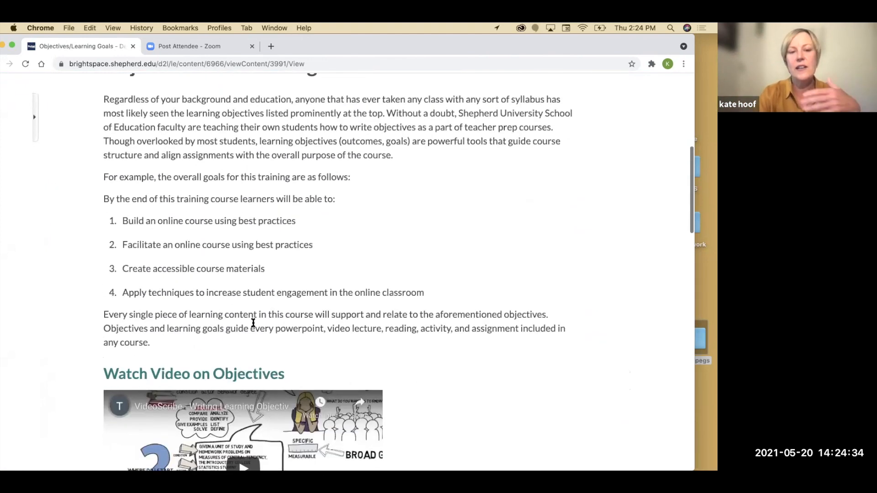
scroll(254, 315, "up", 2)
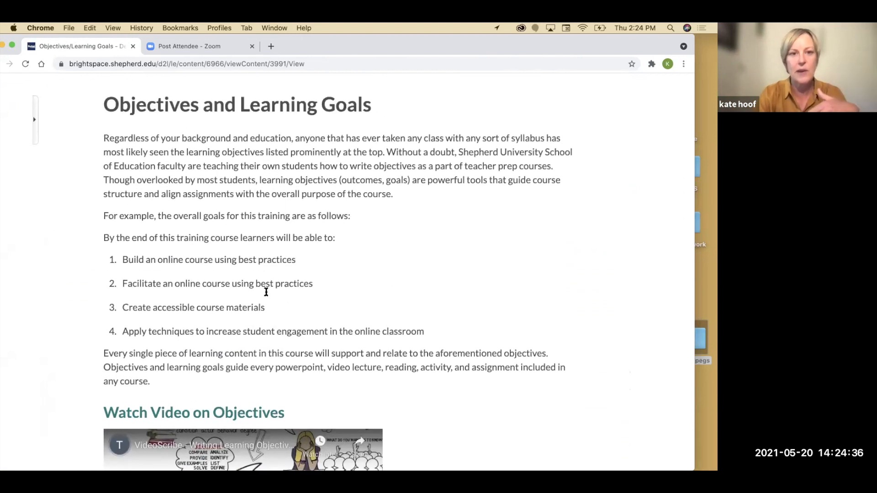
scroll(265, 304, "down", 7)
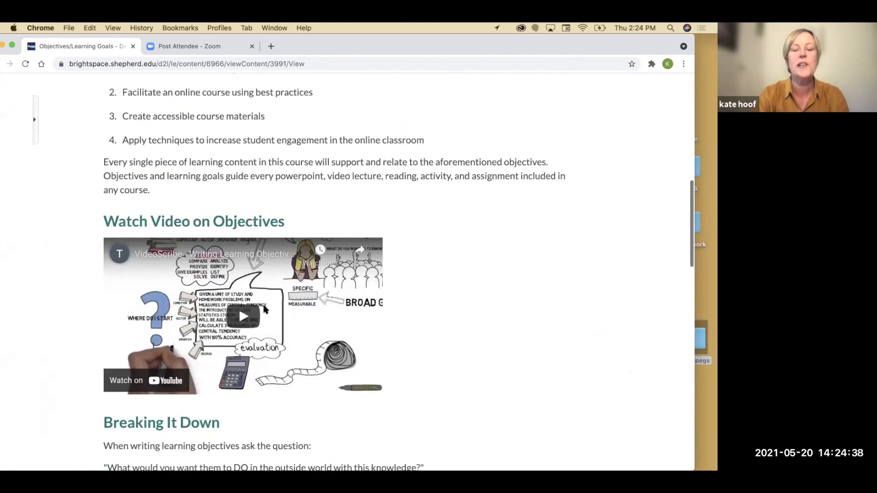
scroll(249, 341, "down", 4)
scroll(249, 341, "down", 10)
scroll(249, 341, "down", 6)
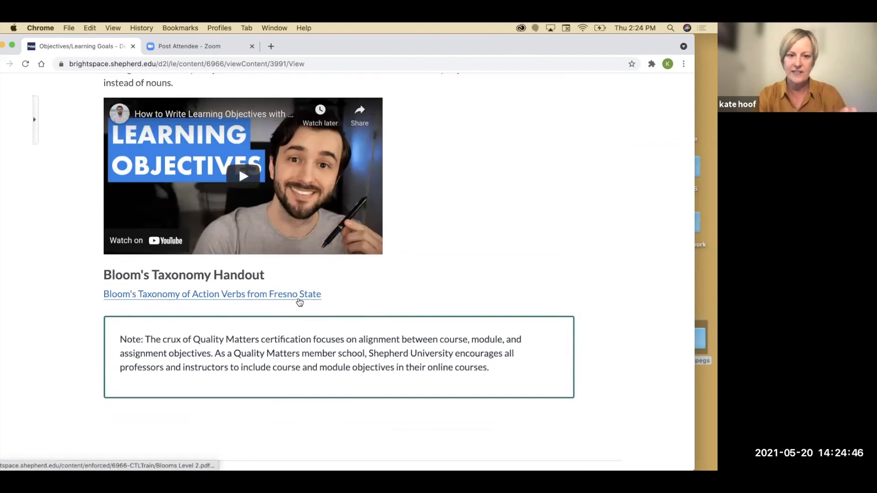
scroll(299, 302, "up", 12)
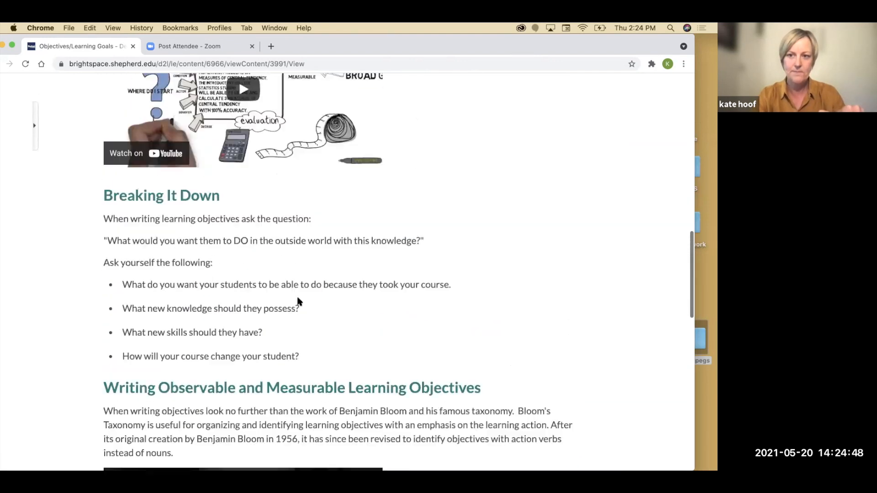
scroll(298, 302, "up", 15)
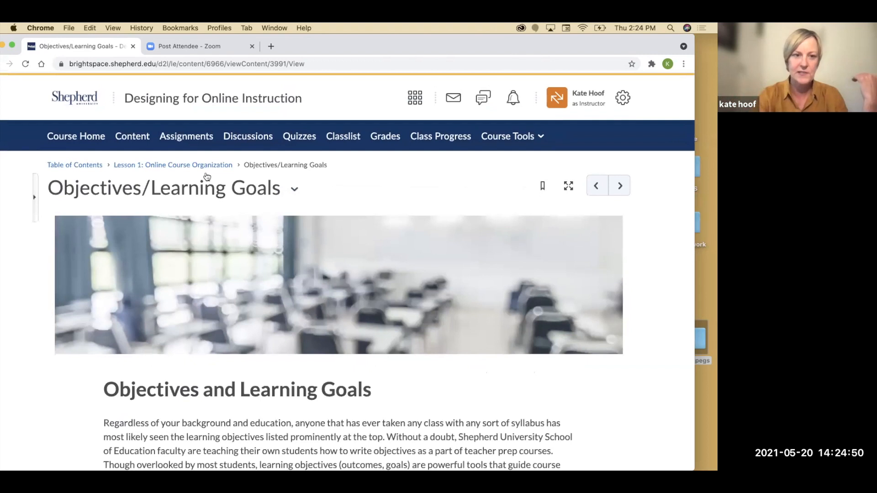
- Go back to the Lesson 1 module and open its Backward Design topic
left_click(195, 165)
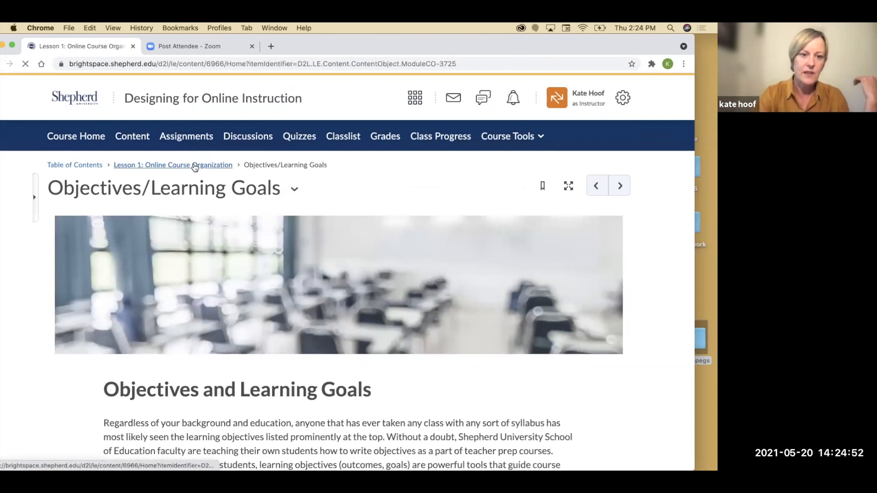
scroll(203, 281, "down", 3)
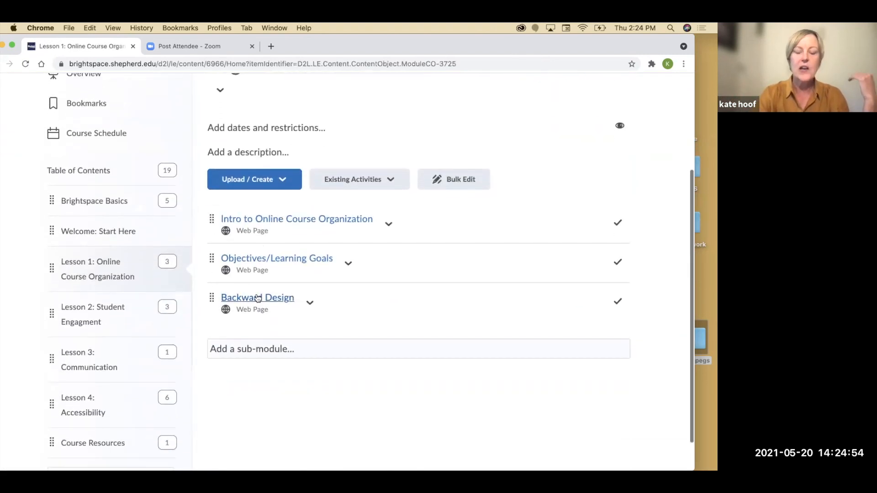
left_click(259, 298)
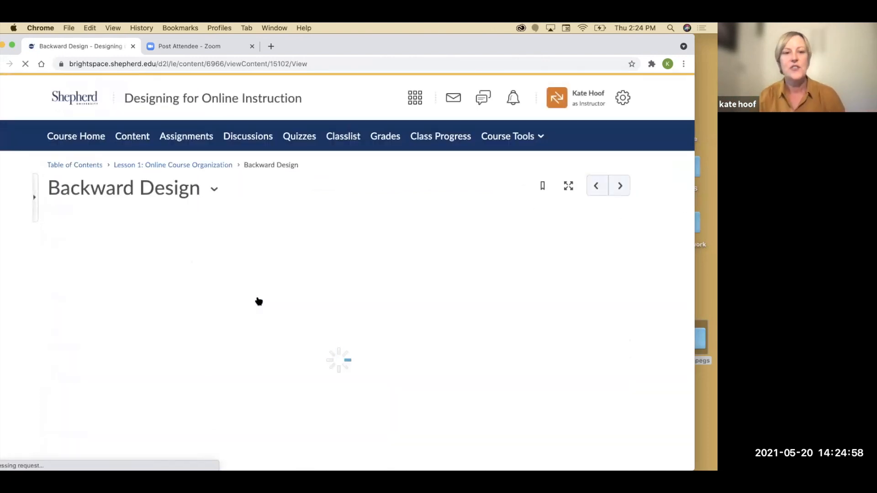
- Examine the Backward Design page from the process introduction through the embedded videos to the Extra Credit podcast
scroll(259, 300, "down", 2)
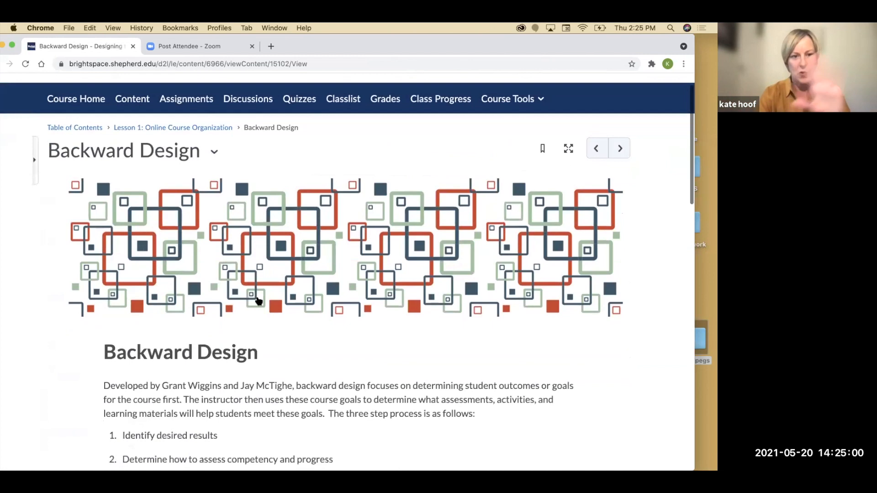
scroll(259, 300, "down", 5)
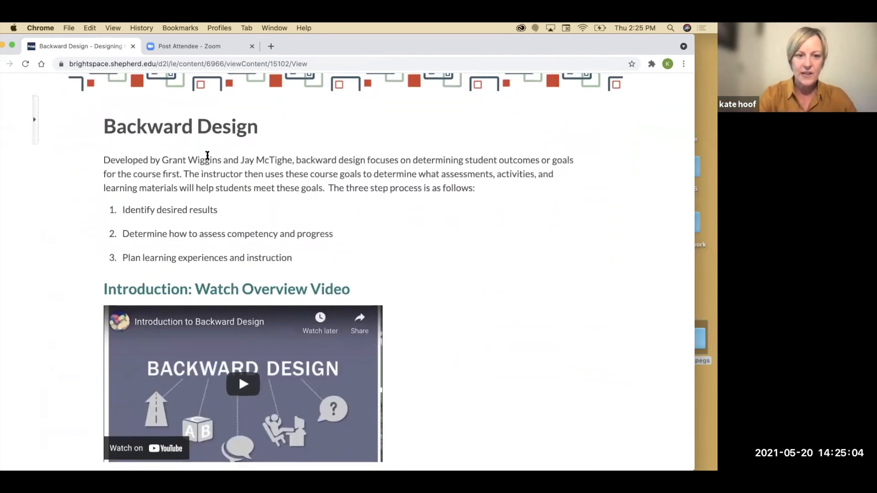
scroll(240, 361, "down", 3)
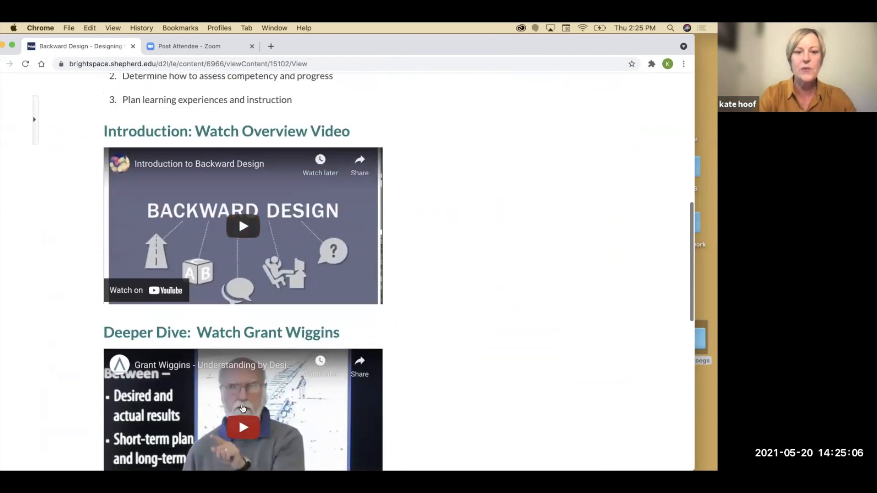
scroll(239, 365, "down", 3)
scroll(242, 408, "down", 1)
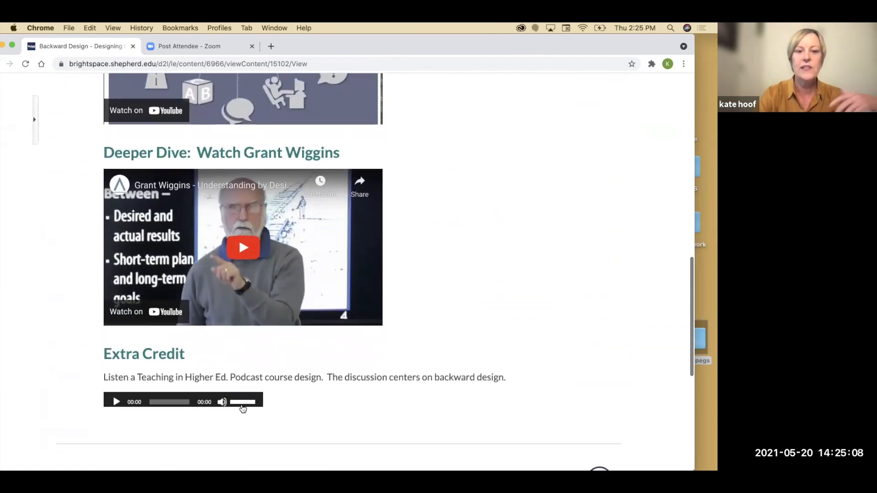
scroll(123, 417, "down", 1)
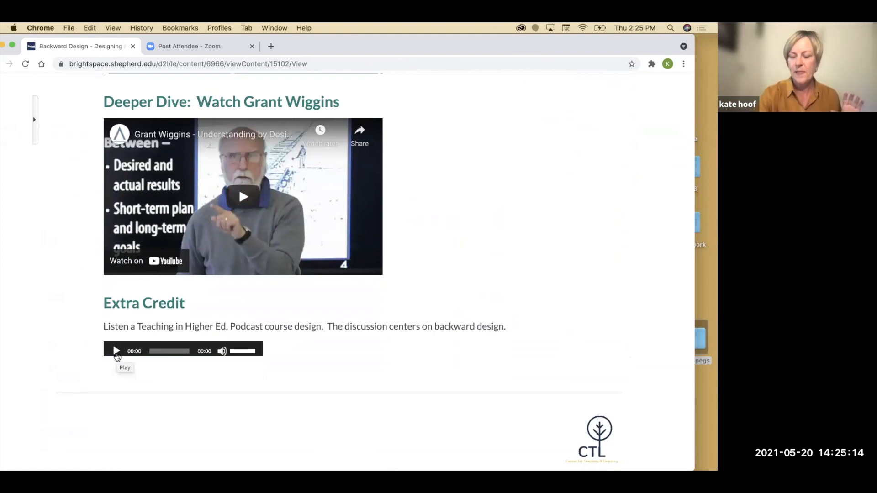
scroll(118, 357, "up", 14)
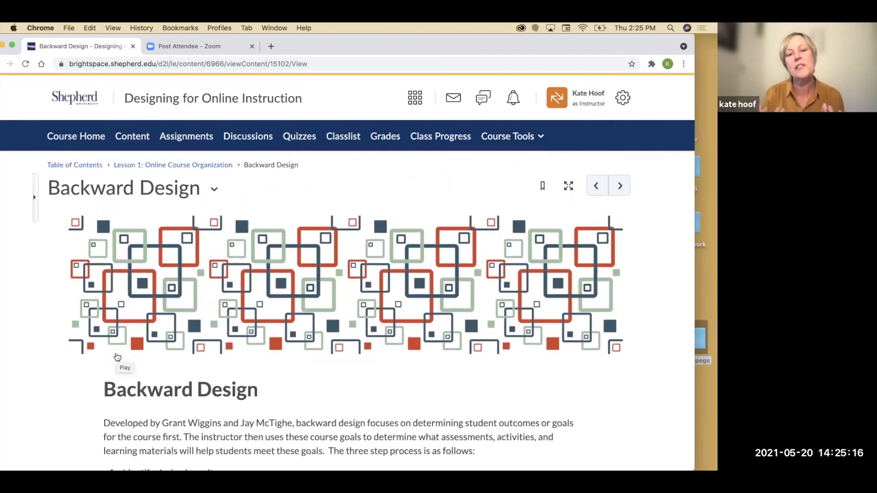
- Return to the Lesson 1 module and look over its topics and the lessons in the table of contents
left_click(179, 167)
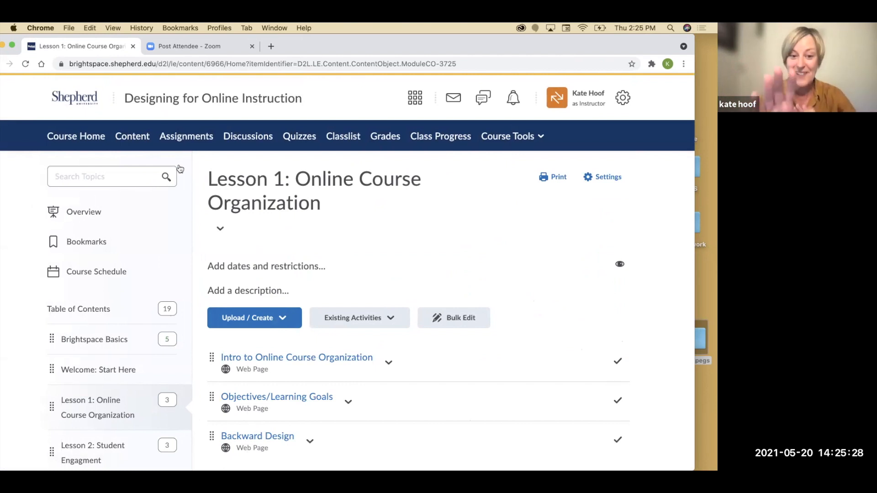
scroll(254, 269, "down", 3)
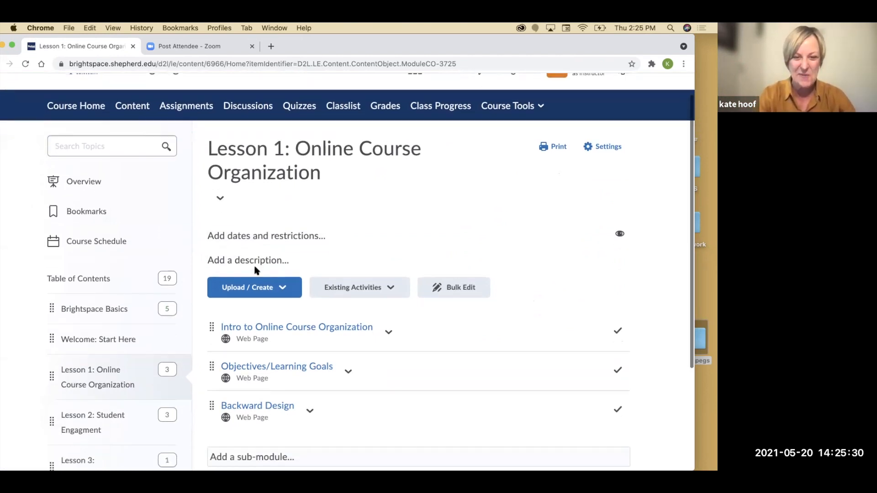
scroll(255, 269, "down", 1)
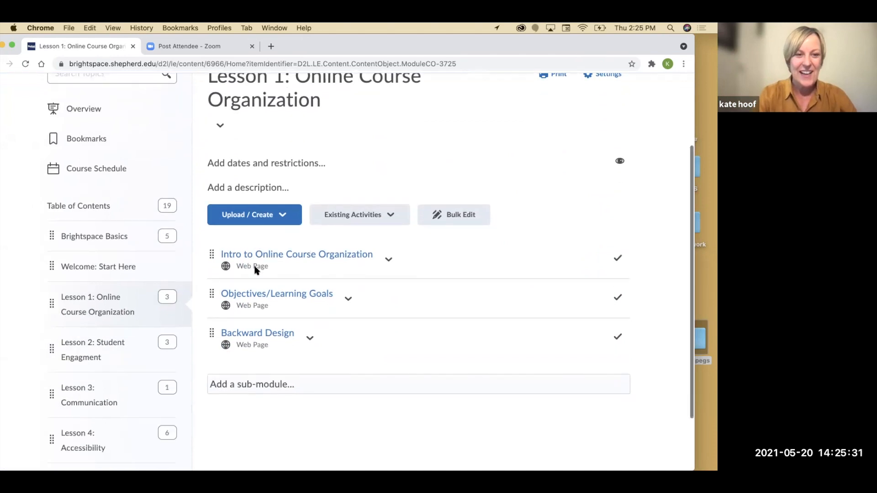
left_click(128, 300)
scroll(160, 405, "down", 5)
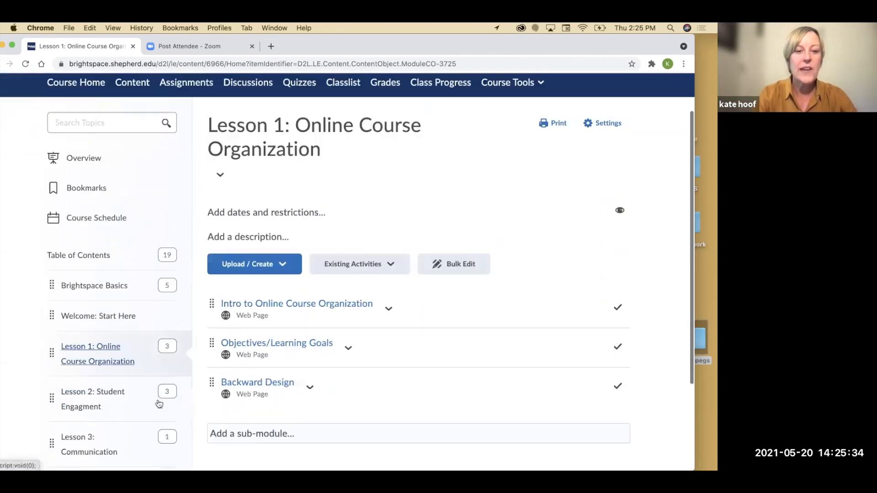
scroll(111, 403, "up", 5)
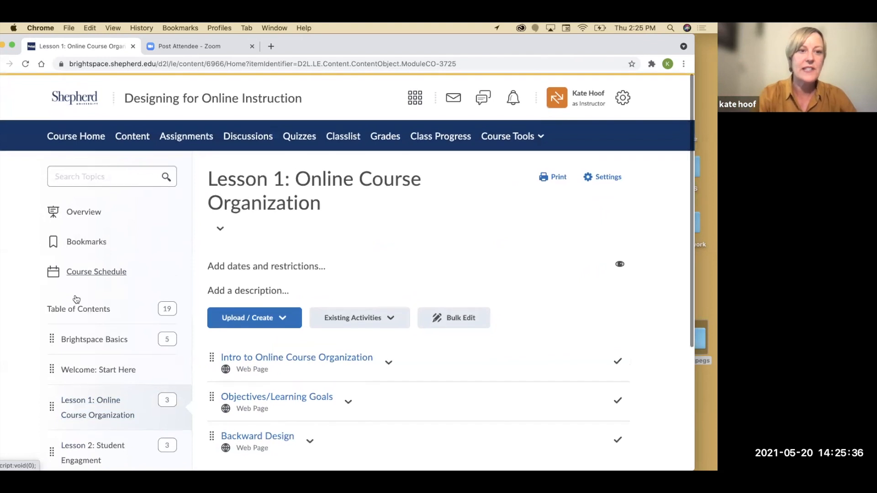
- Open the course's Overview page in the Content area to show its welcome text
left_click(91, 213)
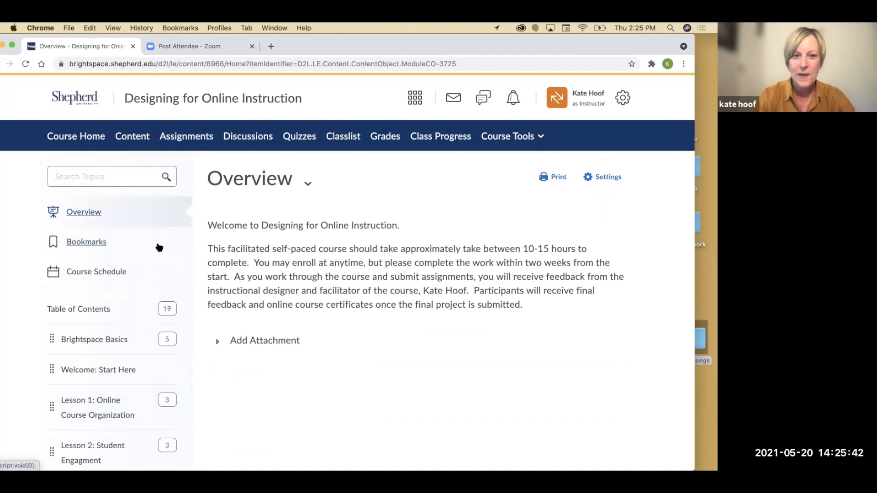
left_click(220, 251)
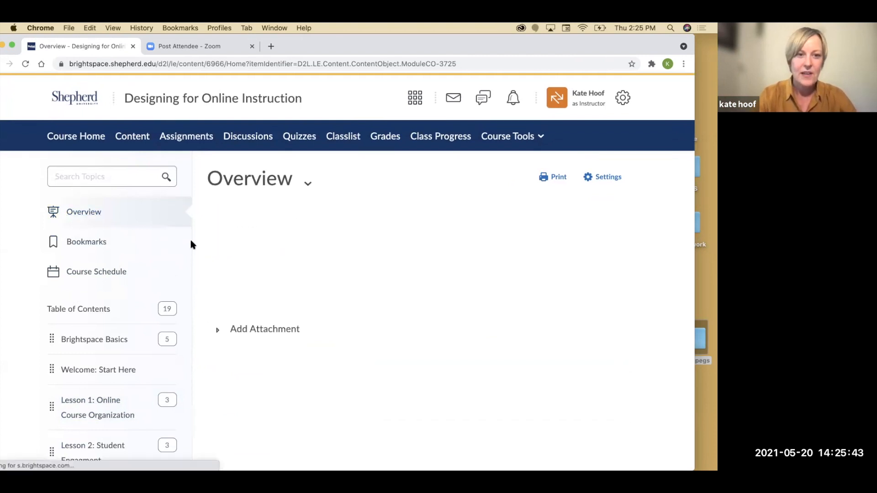
left_click(92, 214)
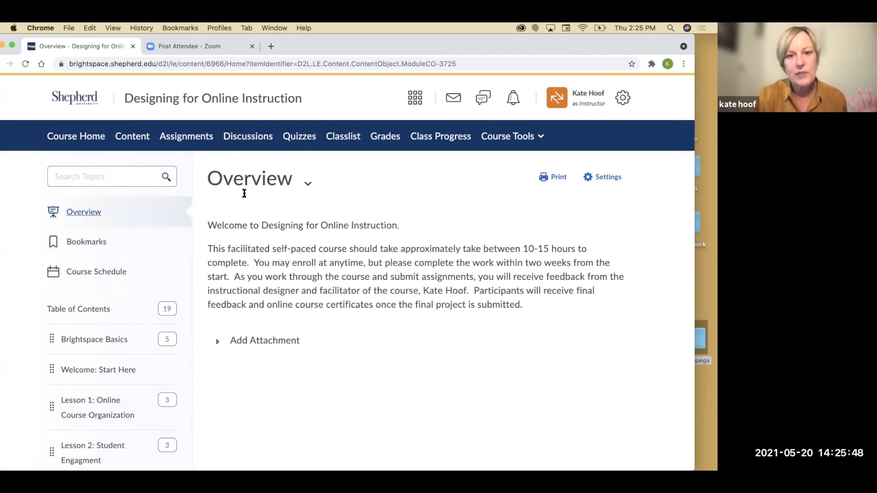
left_click(306, 183)
left_click(305, 184)
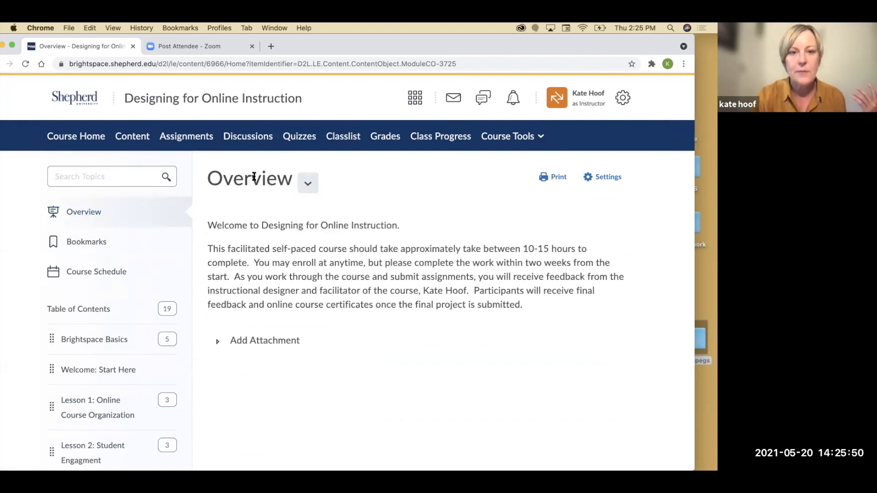
double_click(251, 178)
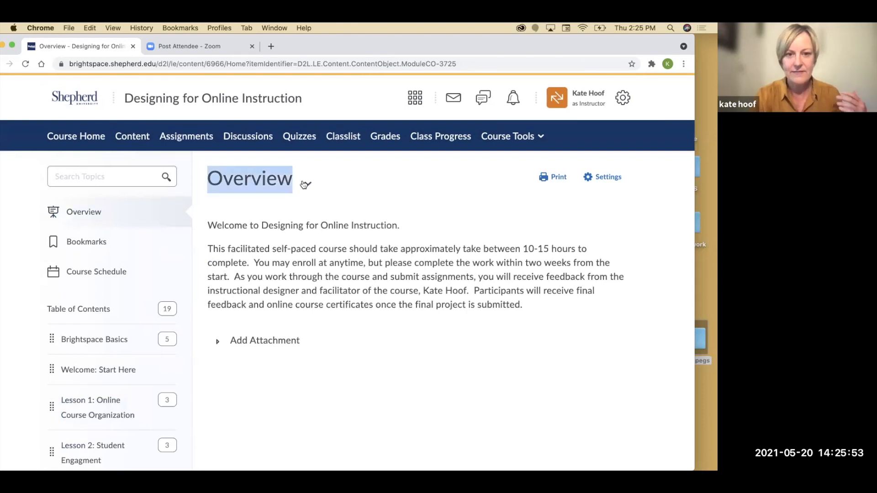
left_click(251, 179)
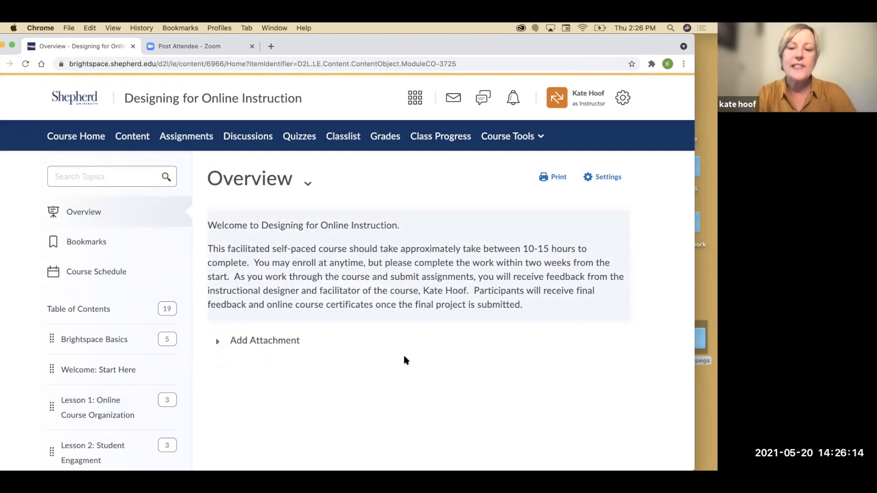
- Open the Overview's welcome text for editing in an enlarged editor box and save it with Update
left_click(413, 259)
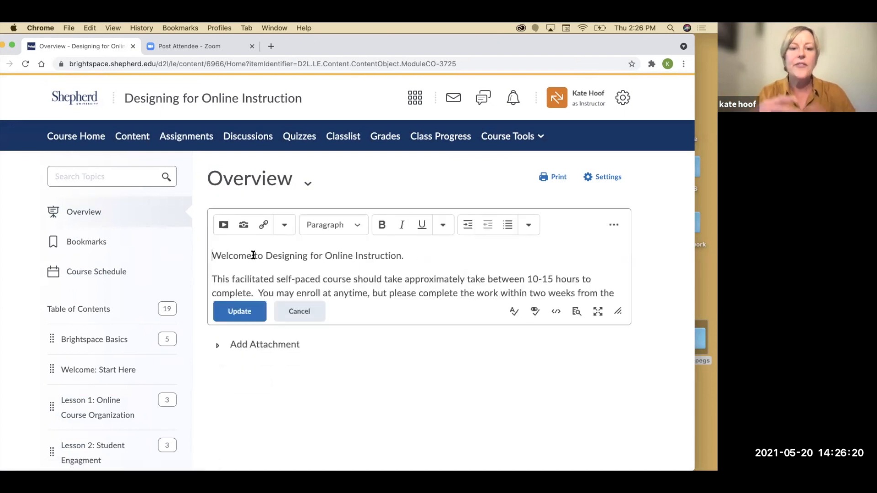
left_click_drag(311, 38, 291, 34)
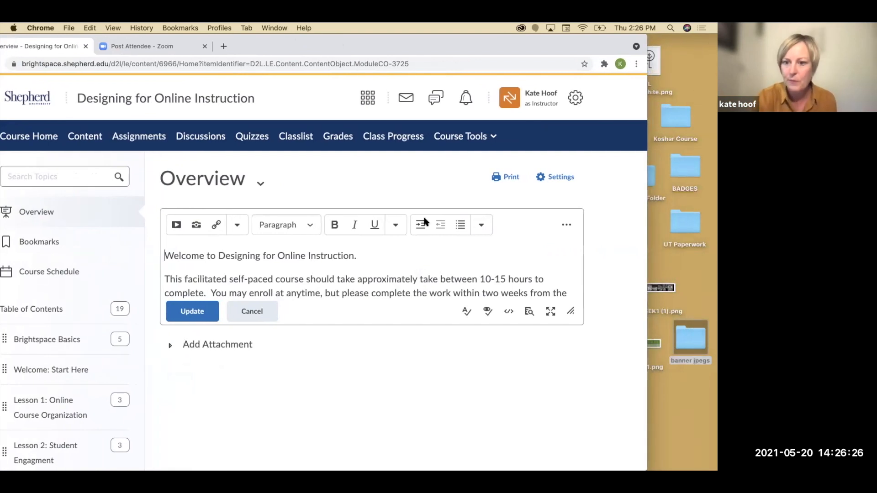
left_click_drag(568, 311, 589, 386)
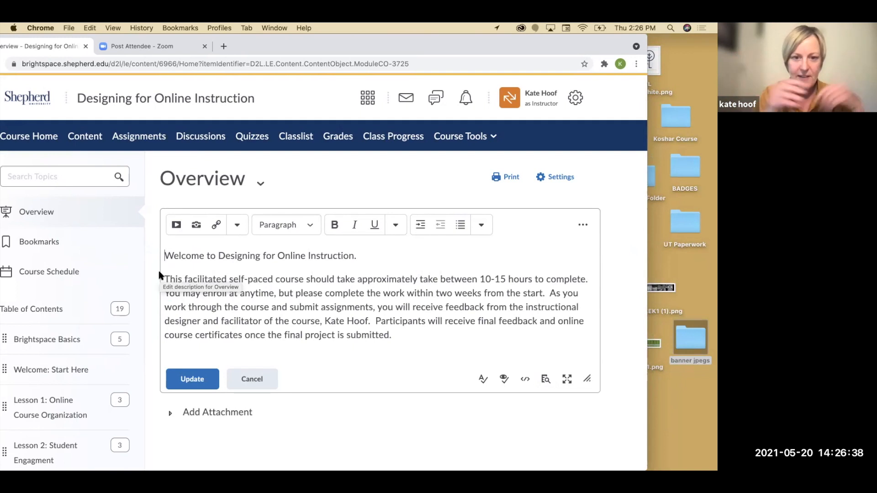
left_click(278, 320)
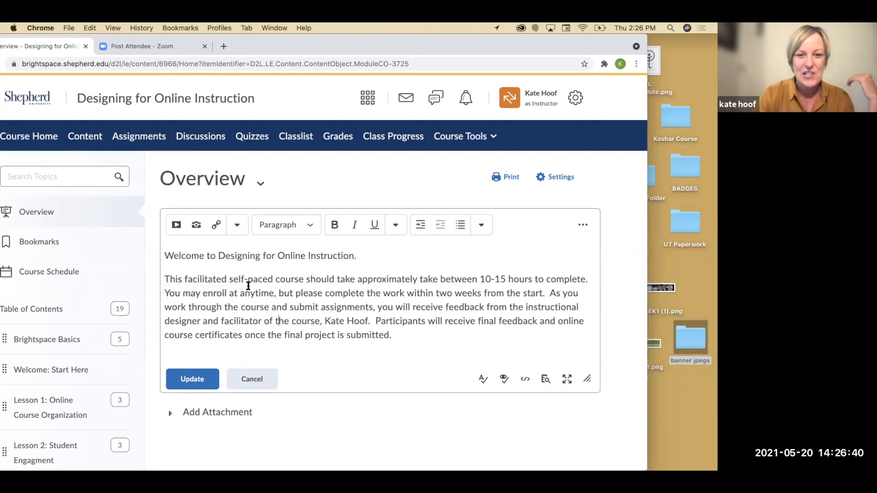
scroll(265, 329, "down", 3)
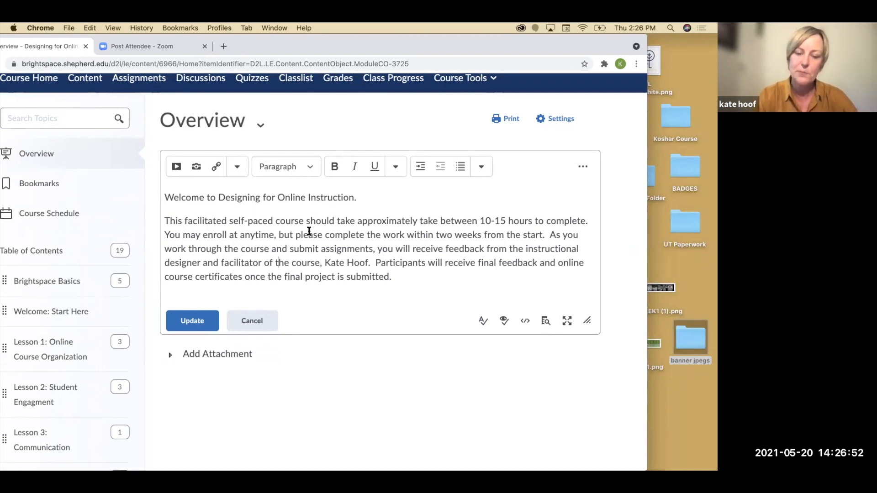
left_click(309, 234)
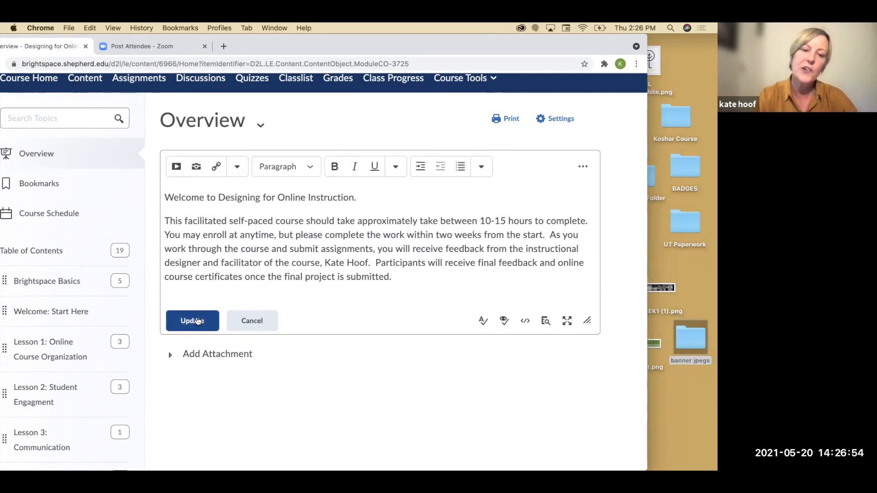
left_click(198, 321)
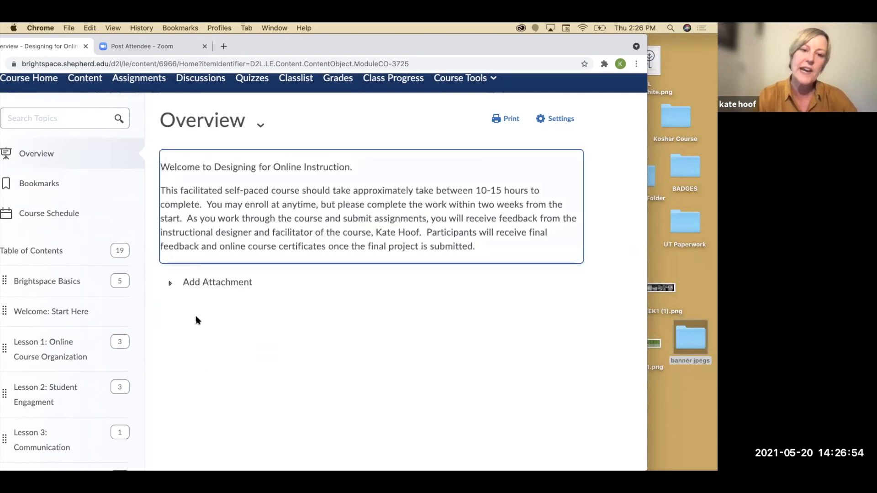
- Expand the Overview's attachment area, clear space on the desktop, and open the Workshop Folder in Finder
left_click(170, 284)
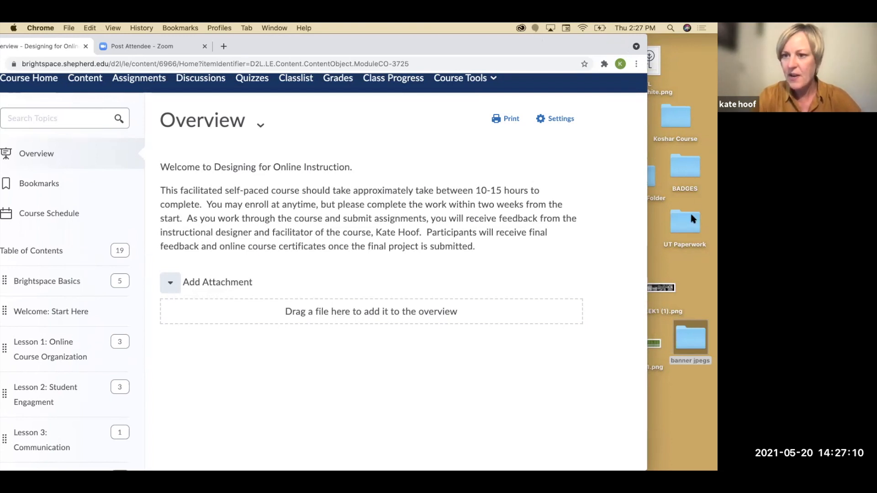
left_click_drag(685, 231, 684, 448)
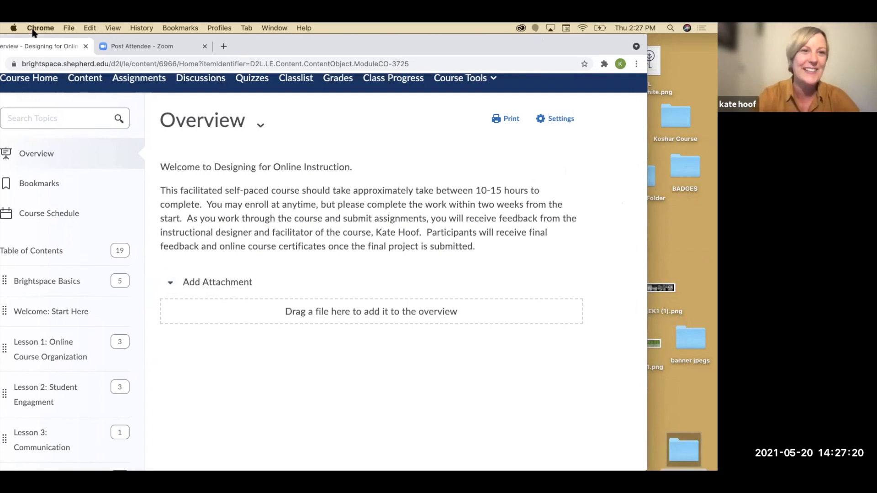
left_click_drag(36, 46, 2, 58)
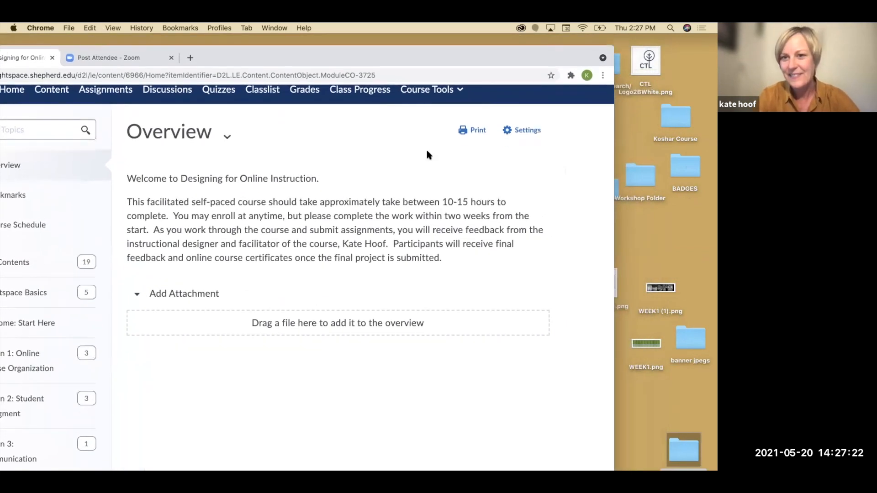
left_click_drag(523, 103, 450, 218)
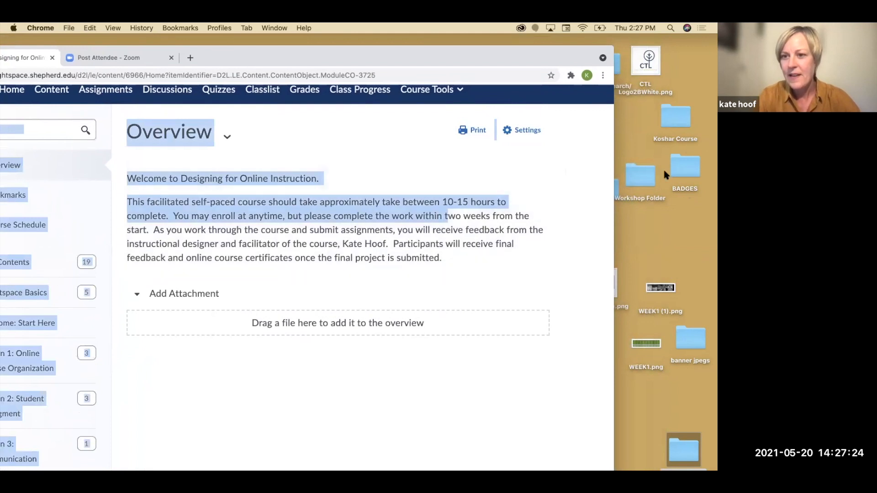
left_click(638, 183)
double_click(639, 183)
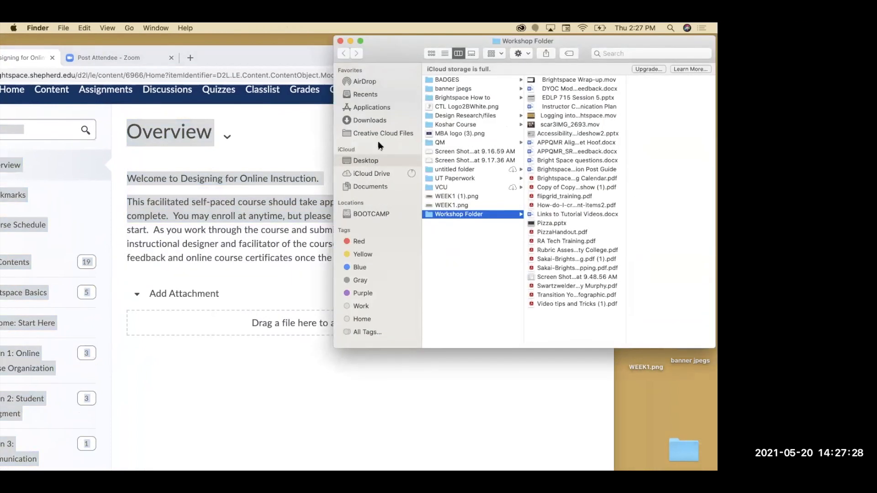
- Attach the Instructor Communication Plan document from the Workshop Folder to the Overview page
left_click(278, 325)
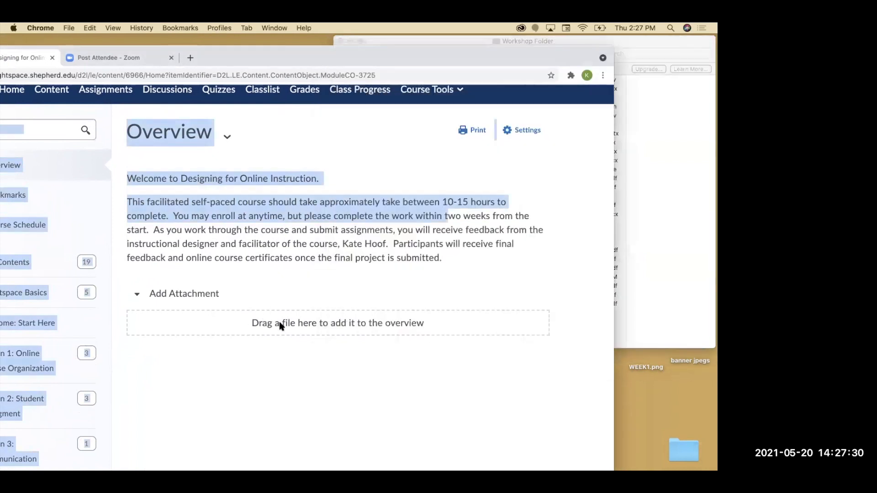
left_click(280, 324)
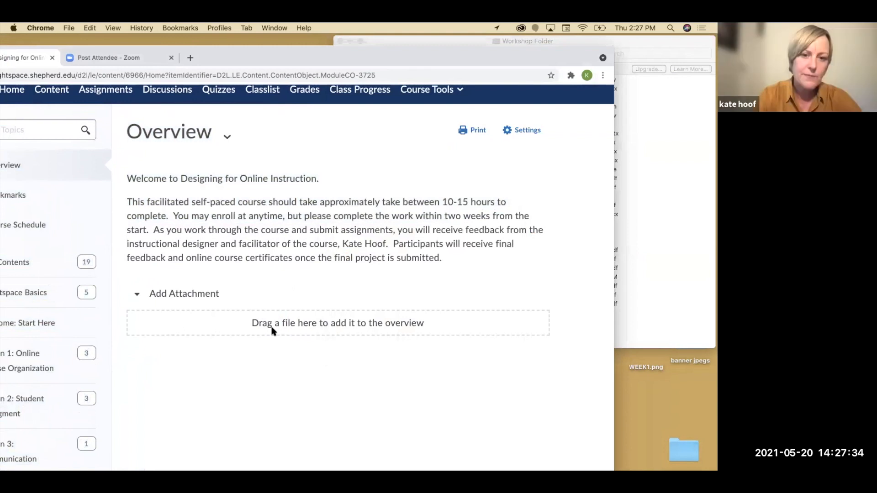
left_click(694, 289)
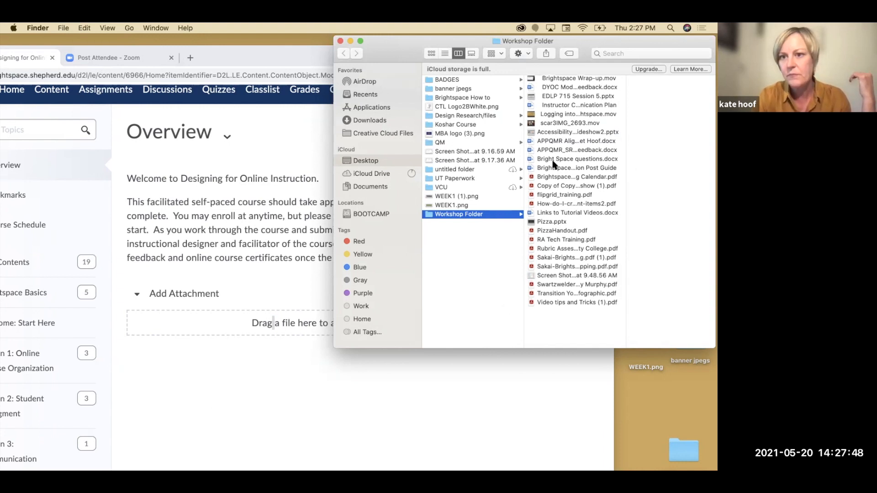
left_click(557, 269)
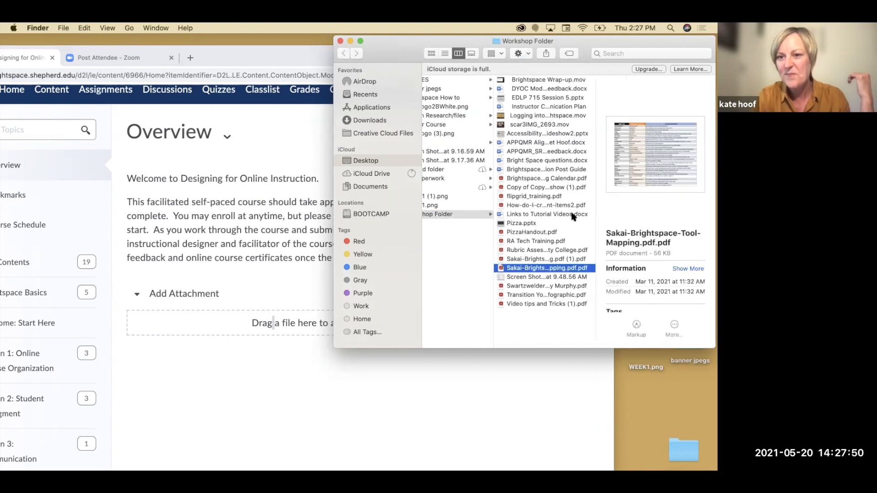
left_click(541, 169)
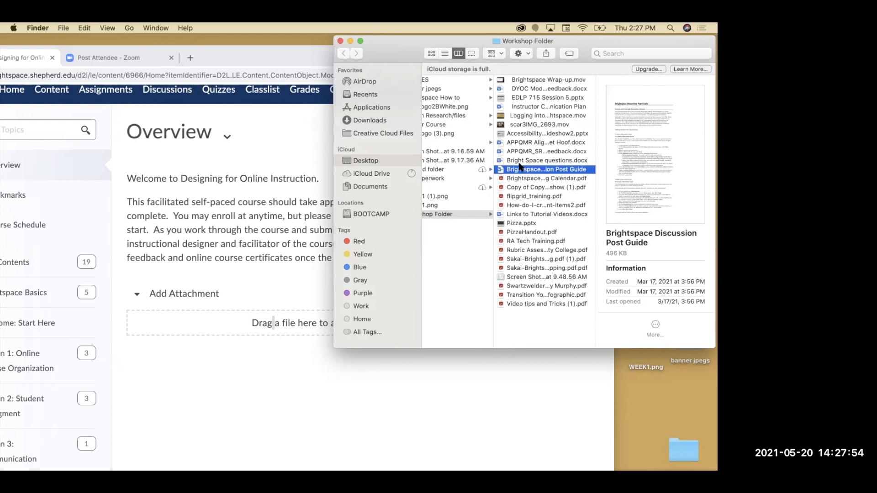
left_click(524, 106)
left_click_drag(503, 108, 215, 323)
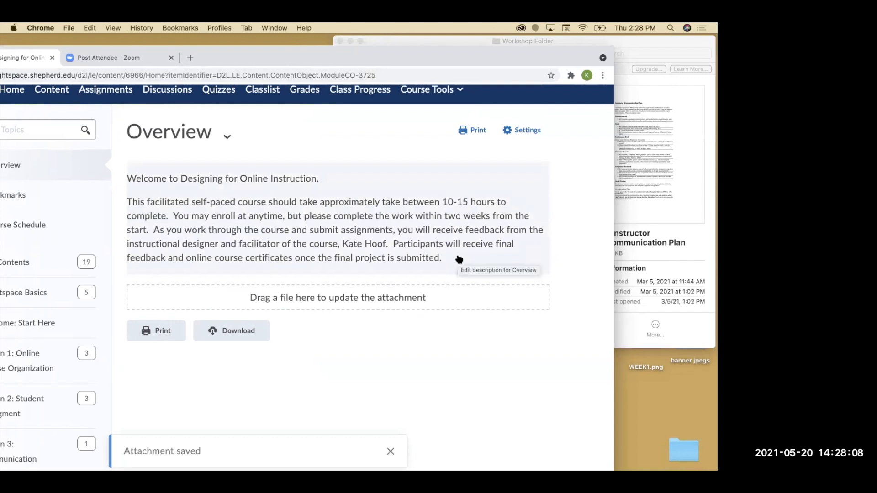
- Remove the attached Instructor Communication Plan from the Overview page
left_click(228, 137)
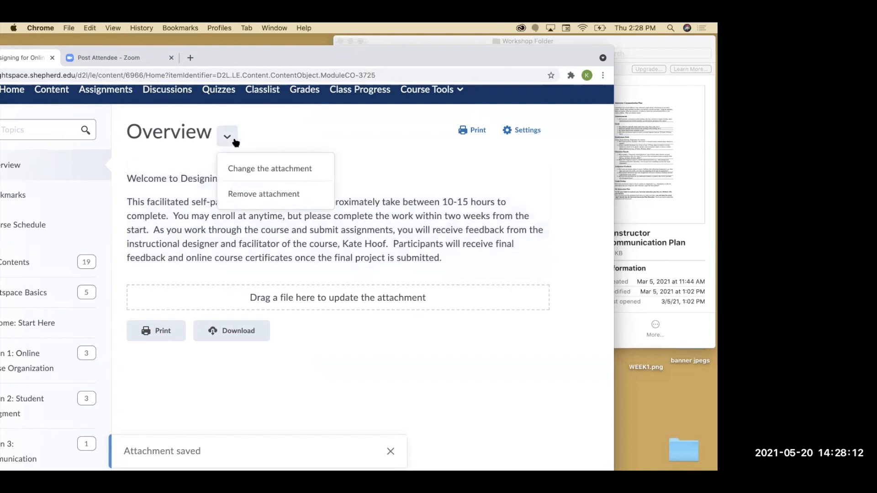
left_click(301, 292)
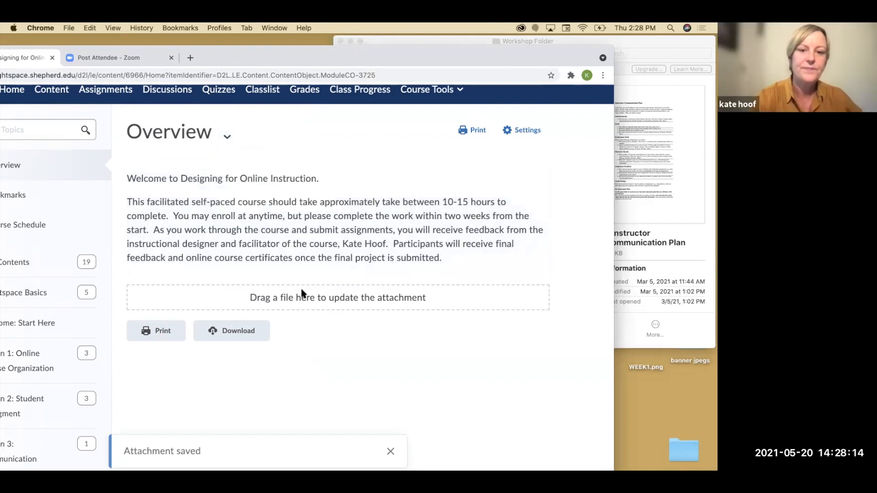
left_click(228, 137)
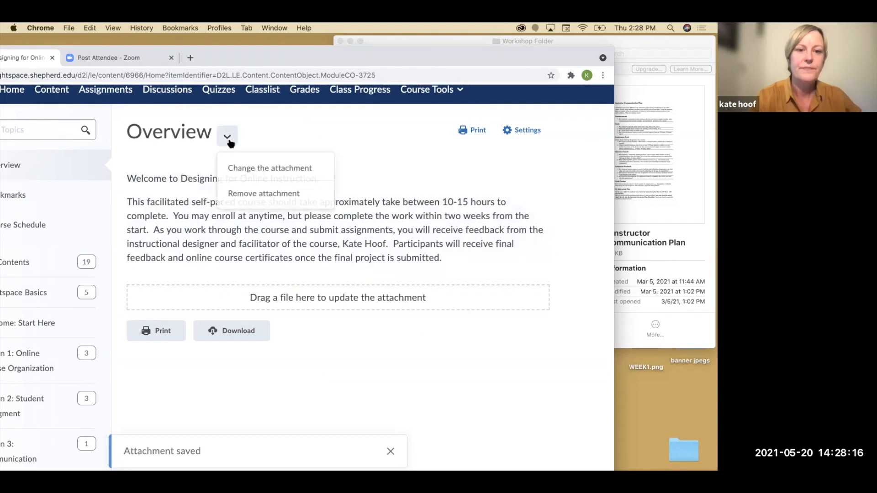
left_click(244, 194)
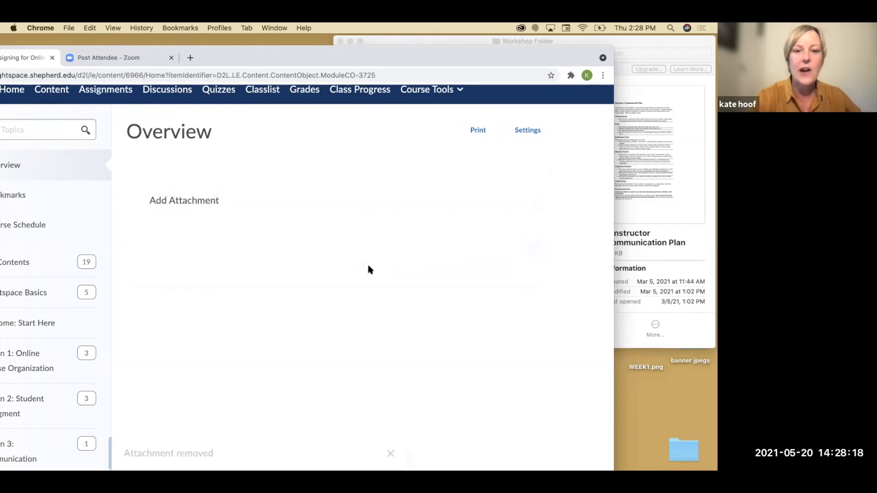
- Start adding an attachment to the Overview by uploading a file from My Computer
left_click(227, 137)
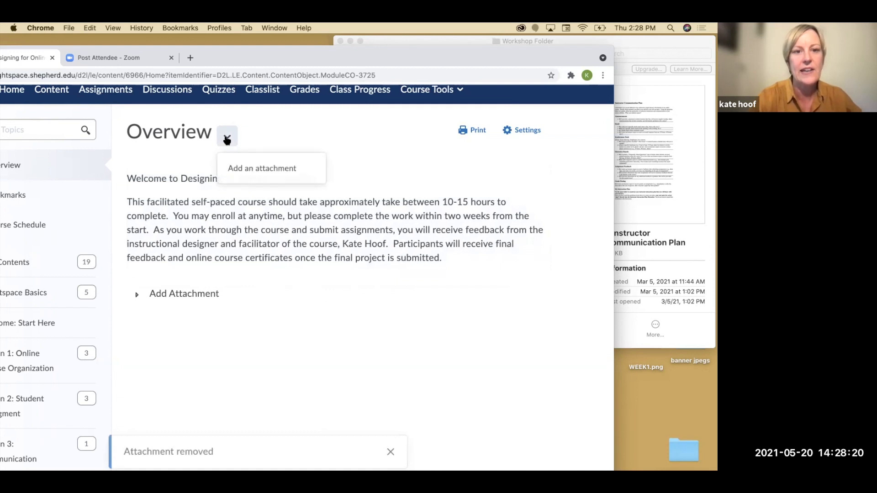
left_click(241, 173)
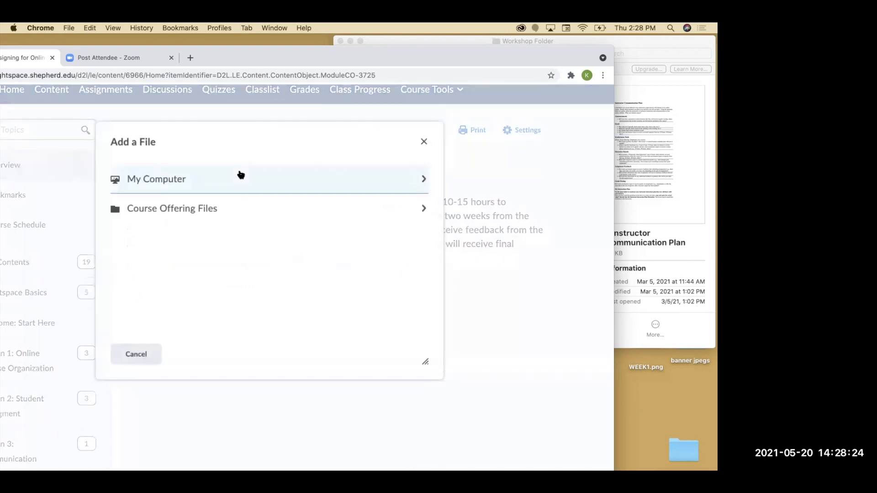
left_click(169, 183)
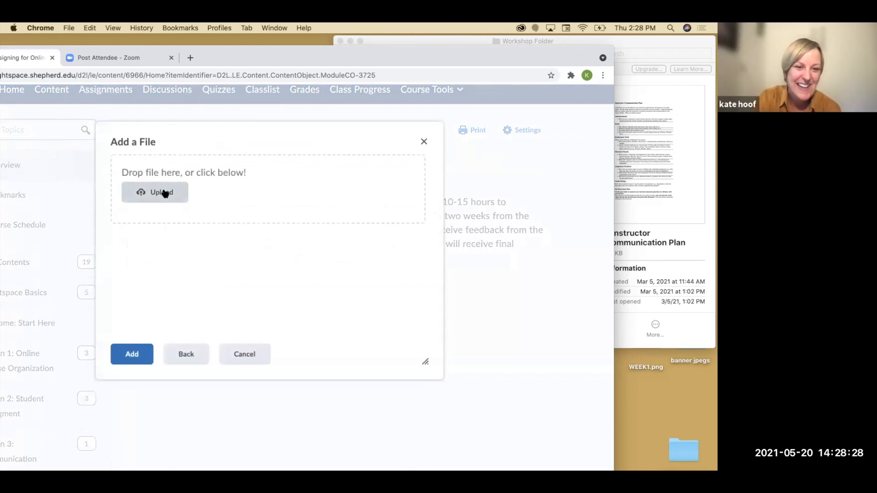
left_click(165, 193)
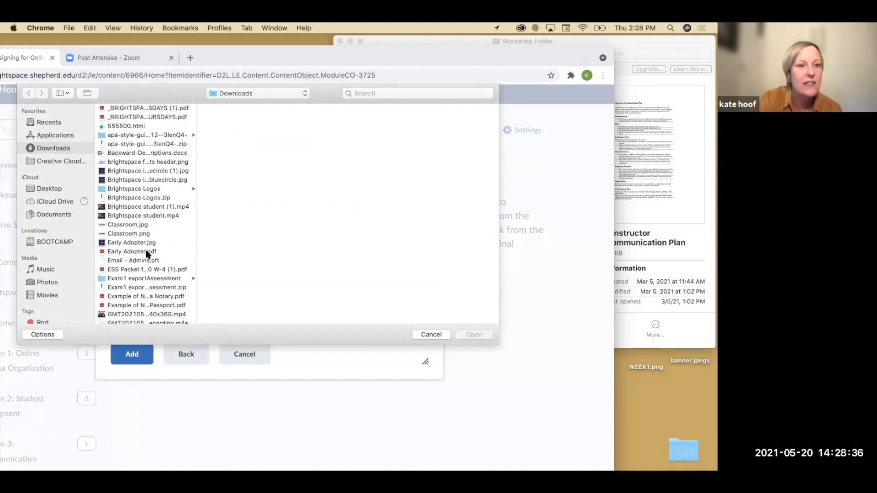
- Attach _BRIGHTSPACE THURSDAYS.pdf from the Downloads folder to the Overview page
scroll(184, 274, "up", 2)
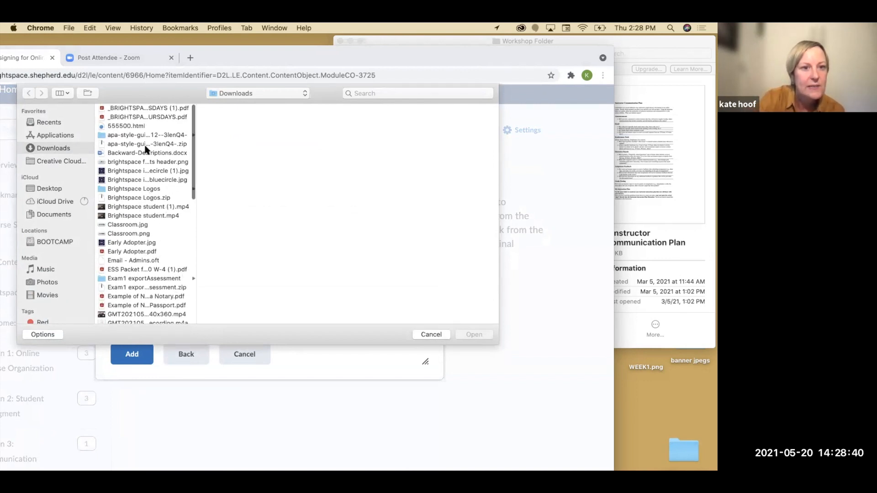
left_click(162, 297)
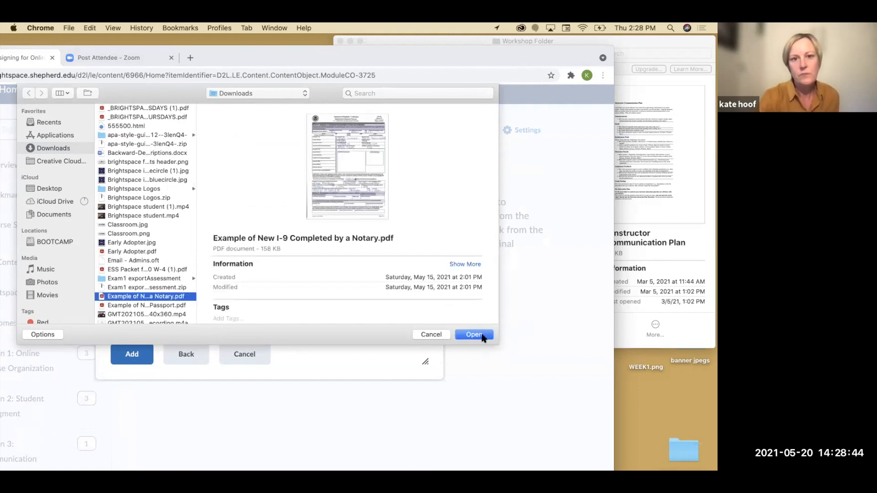
left_click(160, 279)
left_click(143, 198)
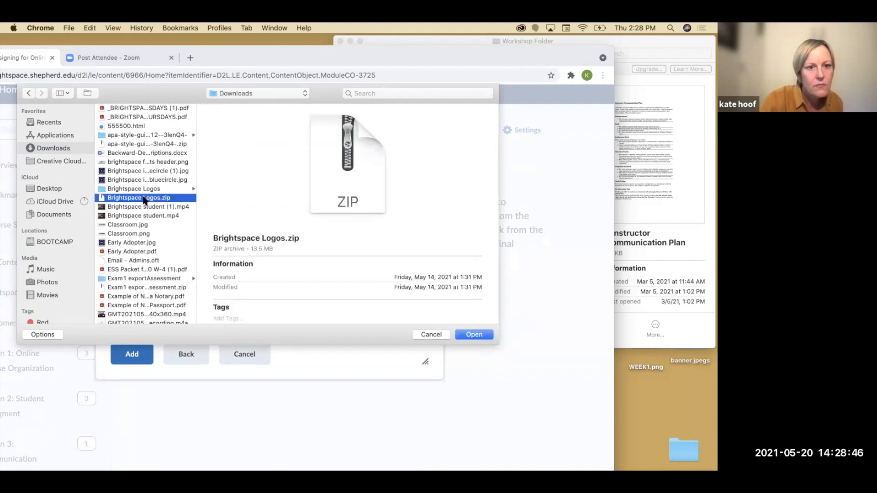
left_click(156, 154)
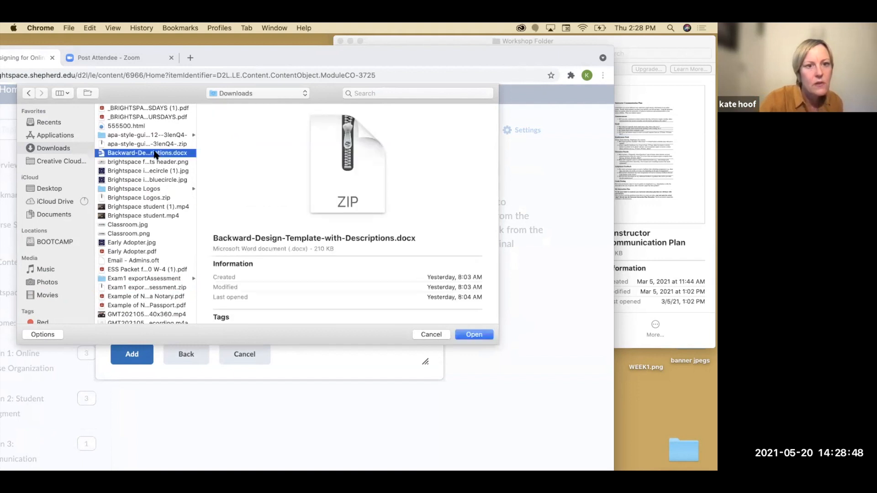
left_click(158, 118)
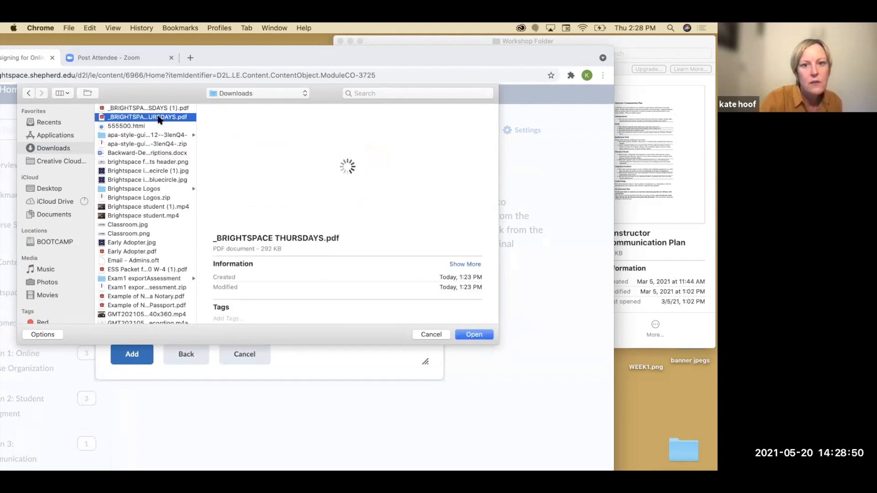
scroll(115, 239, "down", 10)
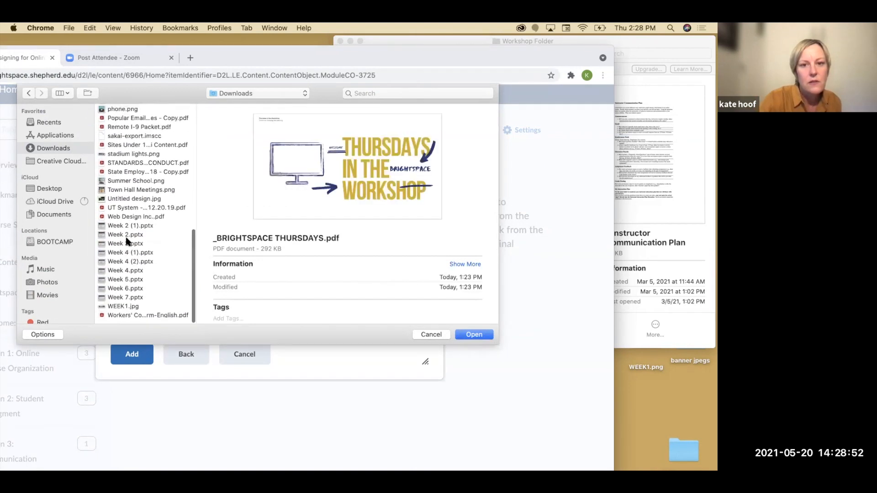
scroll(131, 285, "up", 3)
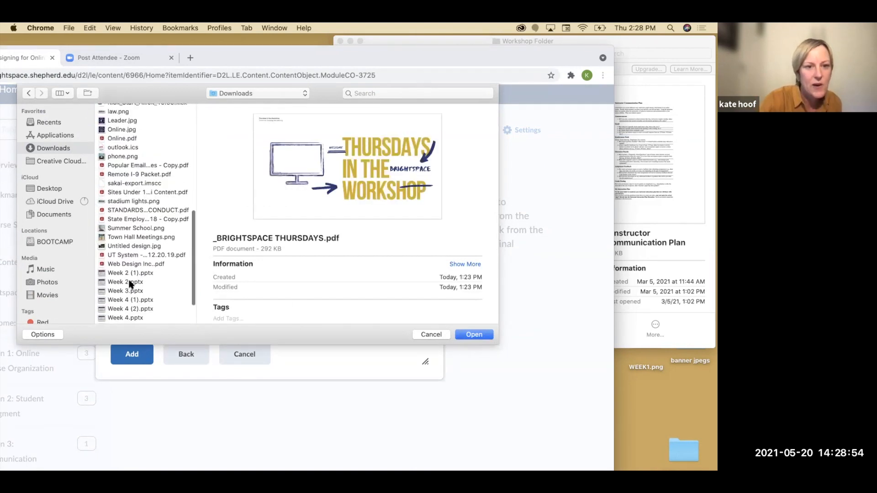
scroll(158, 263, "up", 8)
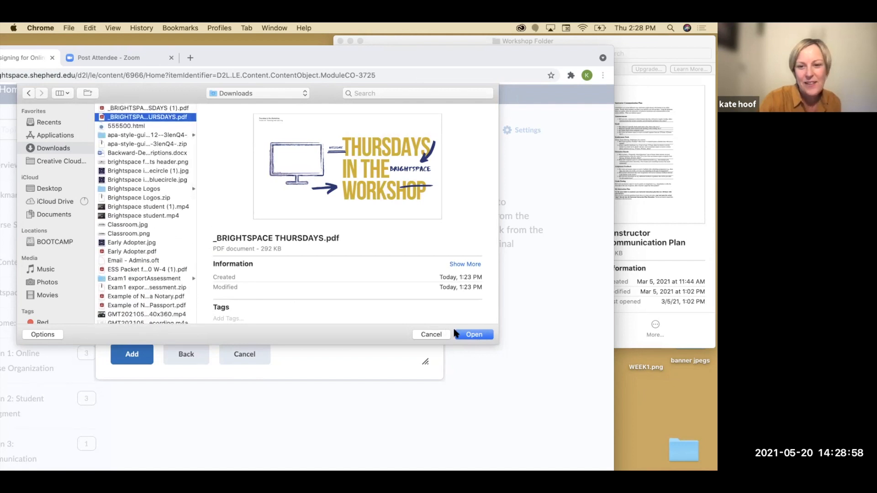
left_click(473, 335)
left_click(137, 354)
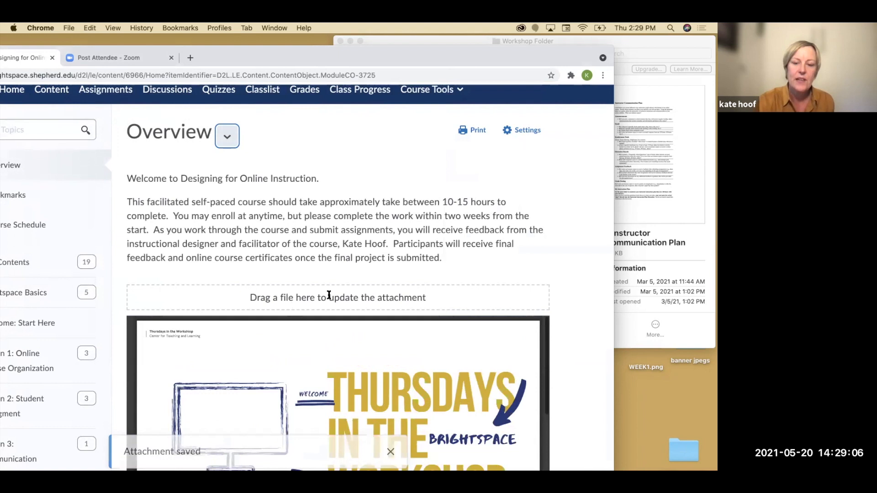
scroll(327, 297, "down", 1)
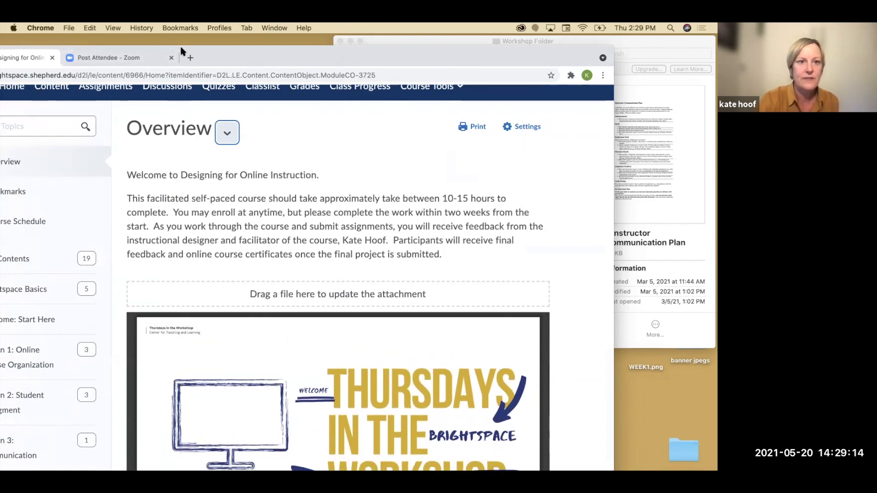
- Enlarge the browser window, open the Overview description for editing, and review the Insert Stuff options
double_click(204, 52)
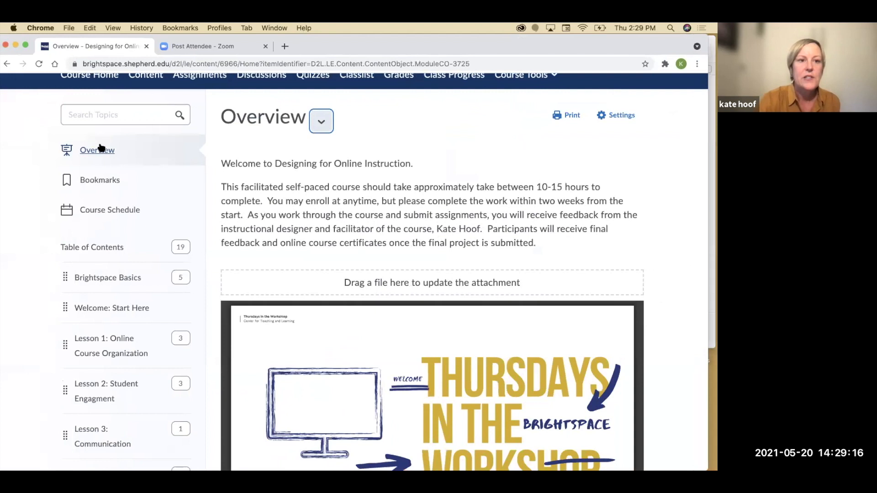
left_click(98, 150)
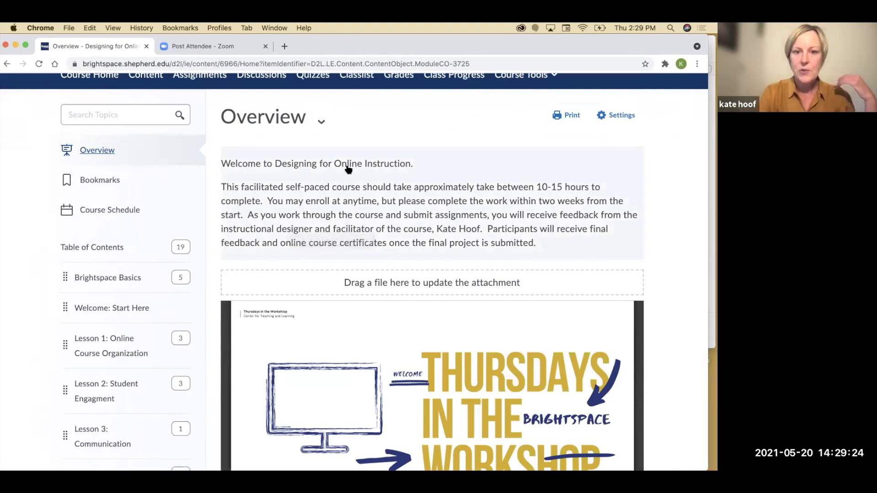
left_click(429, 176)
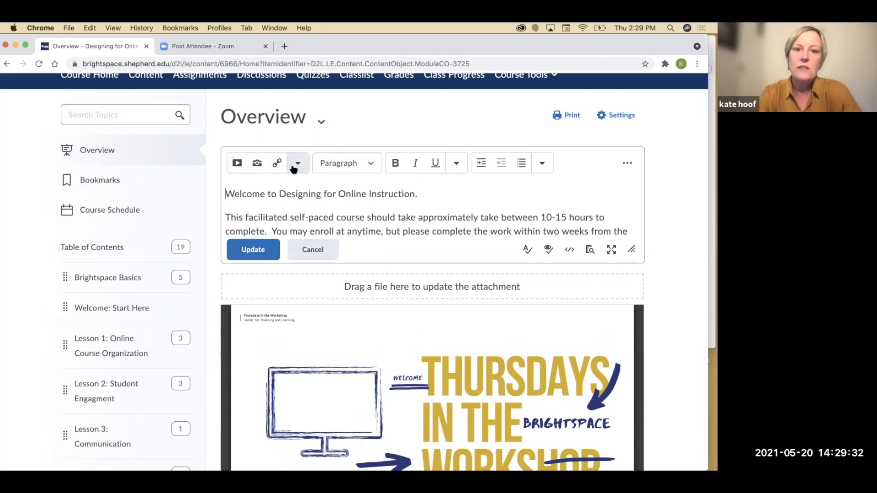
left_click(238, 164)
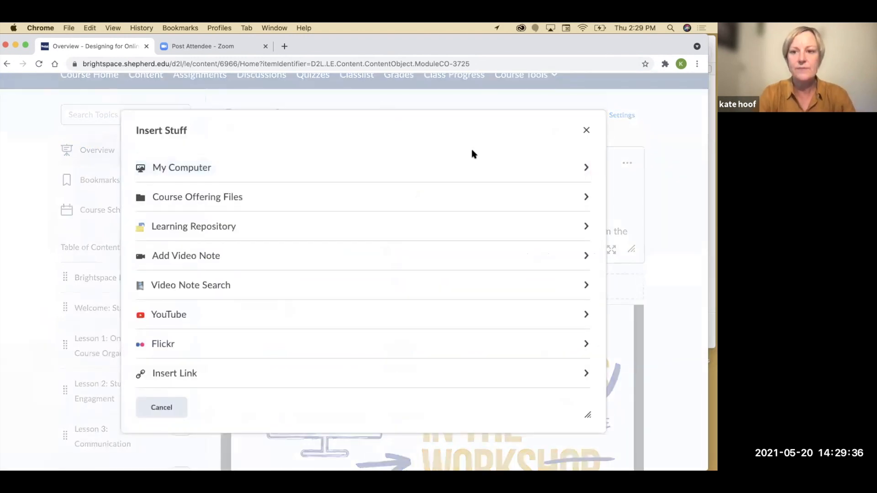
left_click(586, 130)
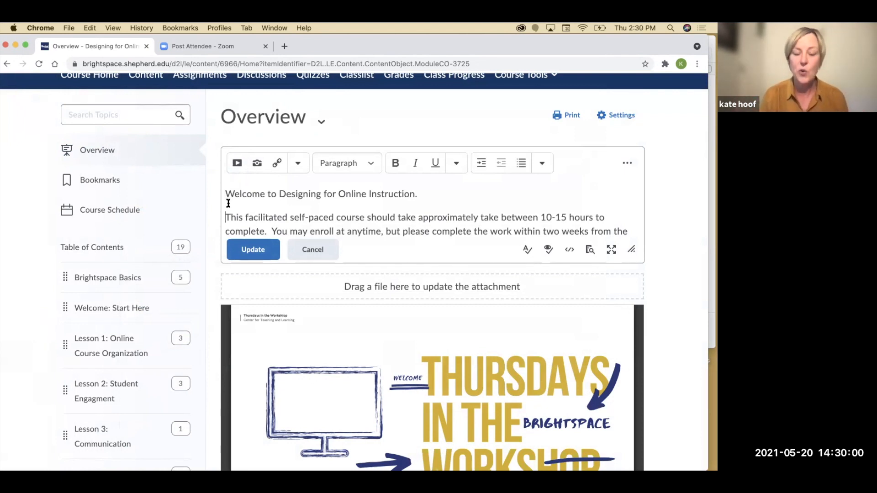
- Record a webcam Video Note about 8 seconds long for the Overview description and play it back
left_click(237, 163)
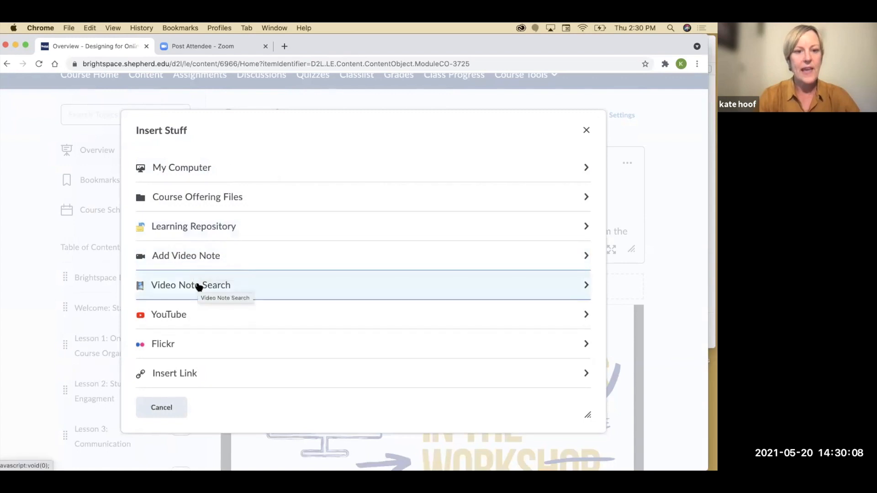
left_click(178, 257)
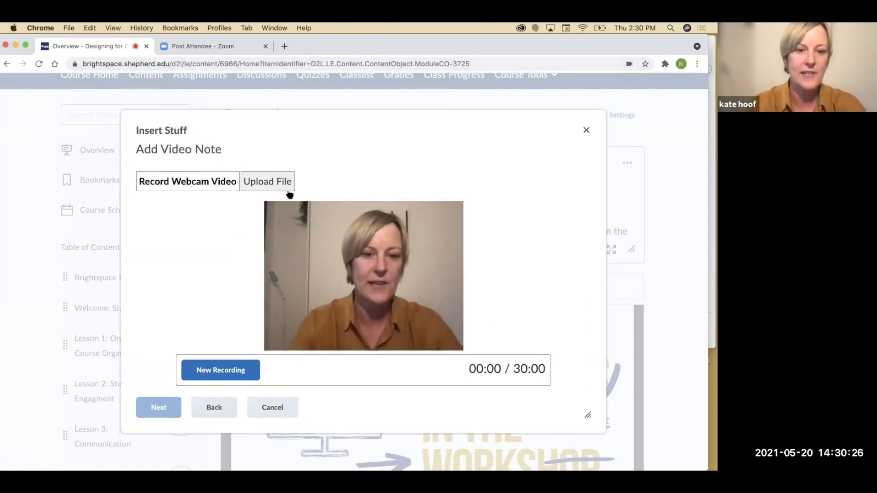
left_click(241, 371)
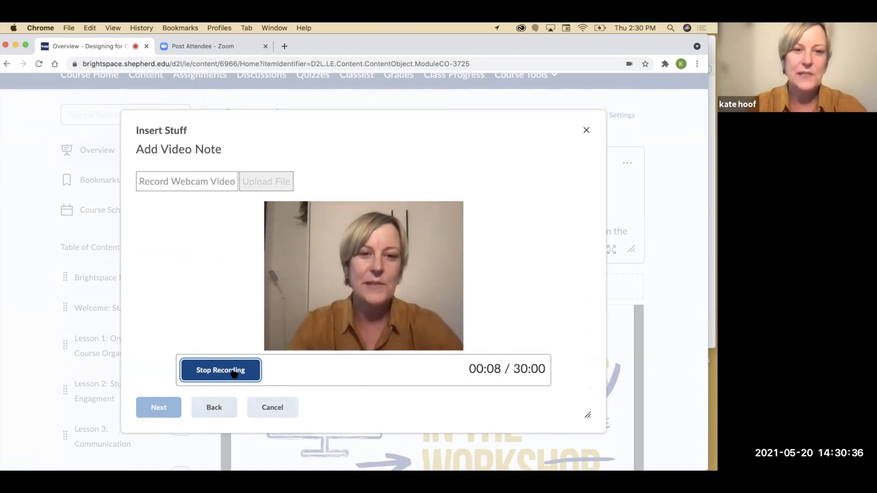
left_click(234, 374)
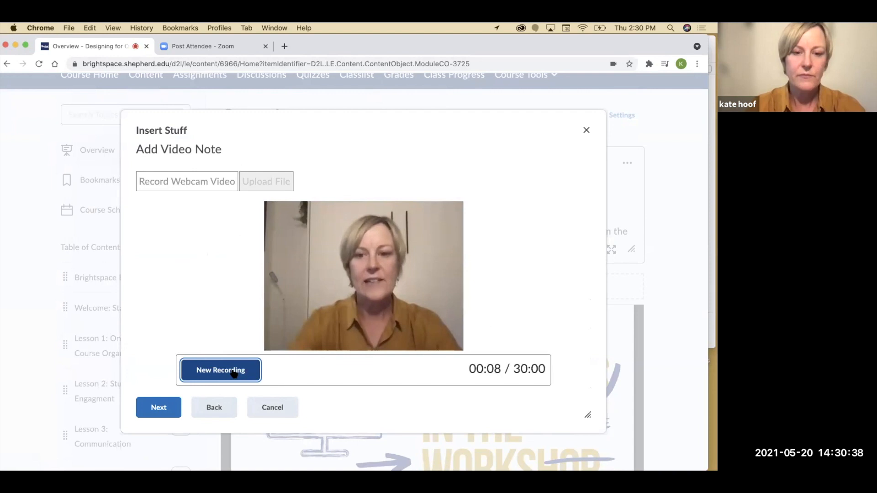
left_click(277, 327)
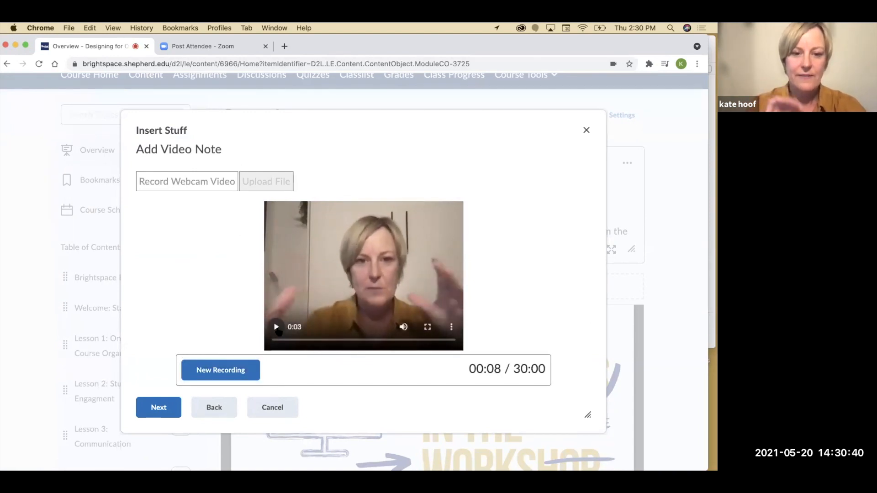
left_click(161, 409)
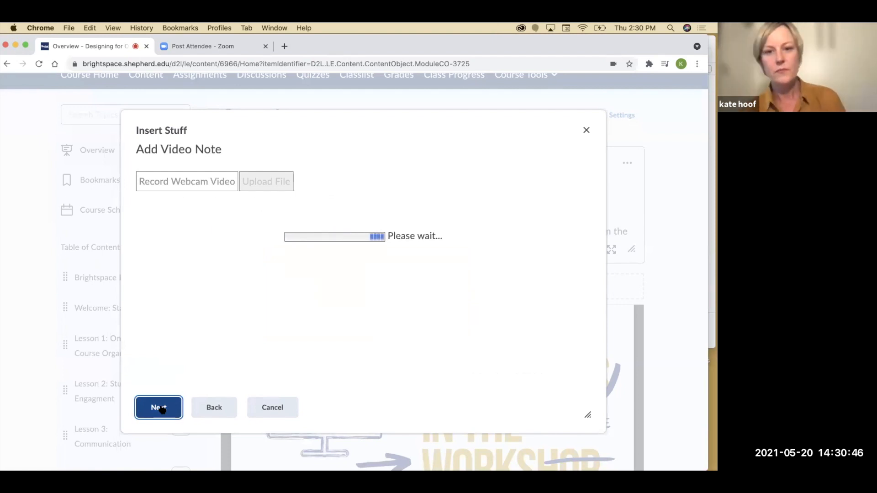
- Title the video note "Welcome Video", set its audio language to en-US - English (US), and enable automatic captions from audio
type("W")
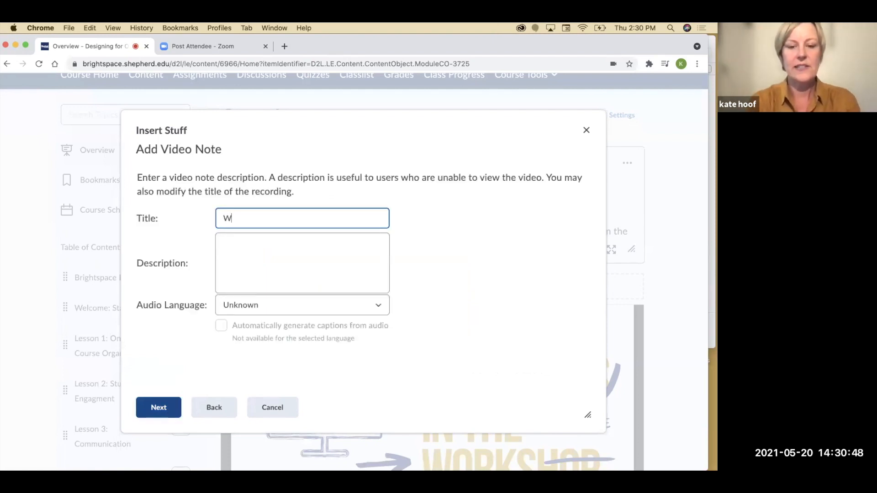
type("elcome Video")
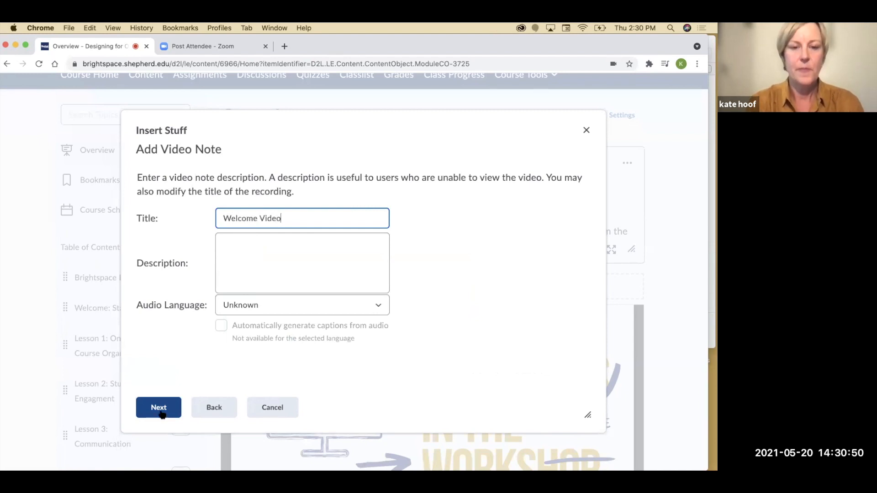
left_click(266, 248)
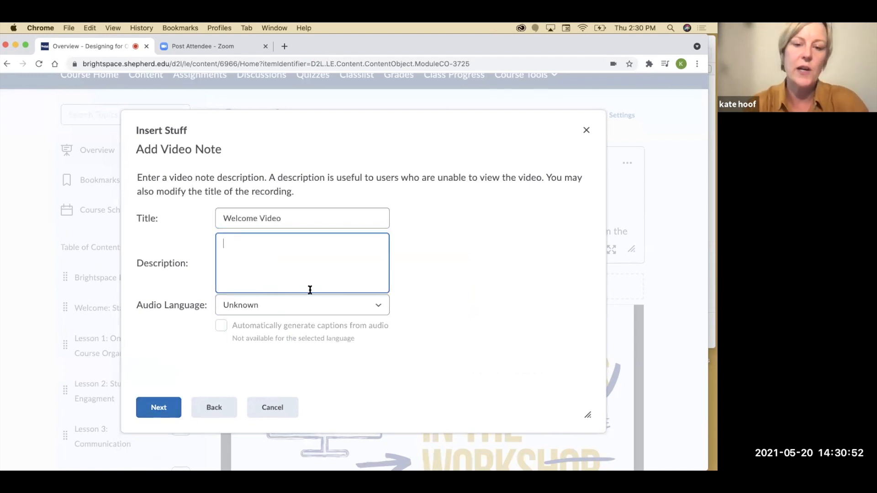
left_click(379, 309)
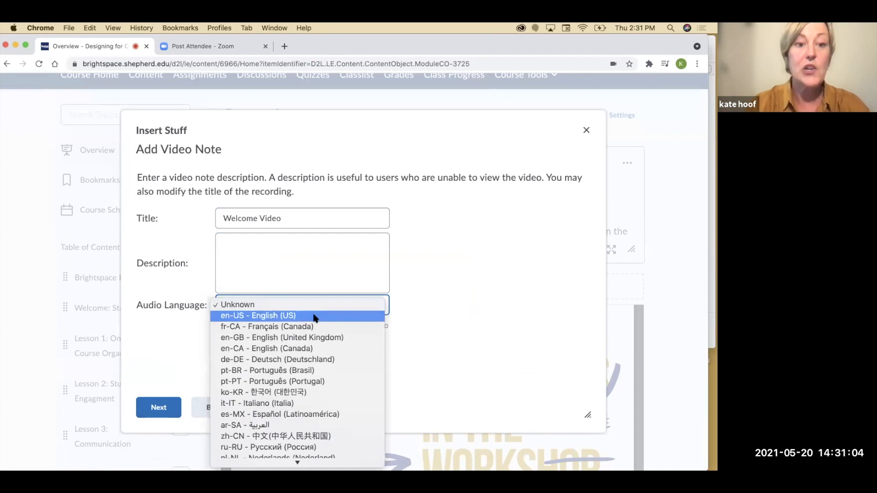
left_click(258, 316)
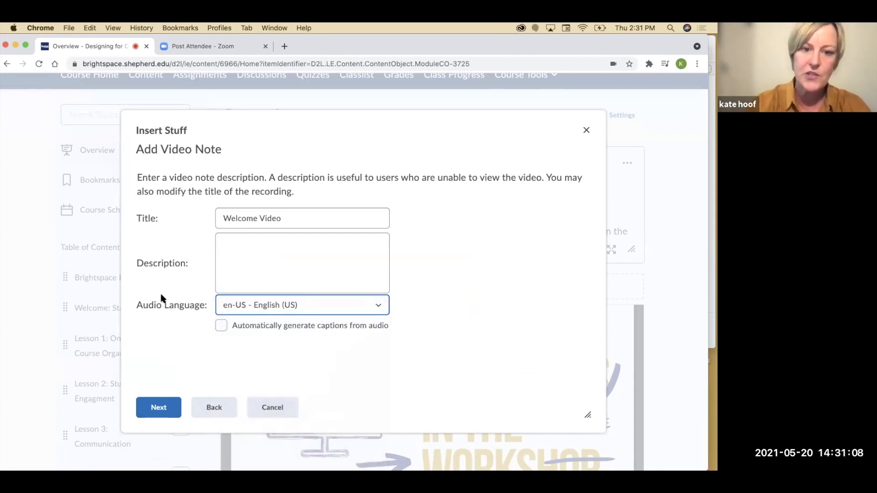
left_click(221, 326)
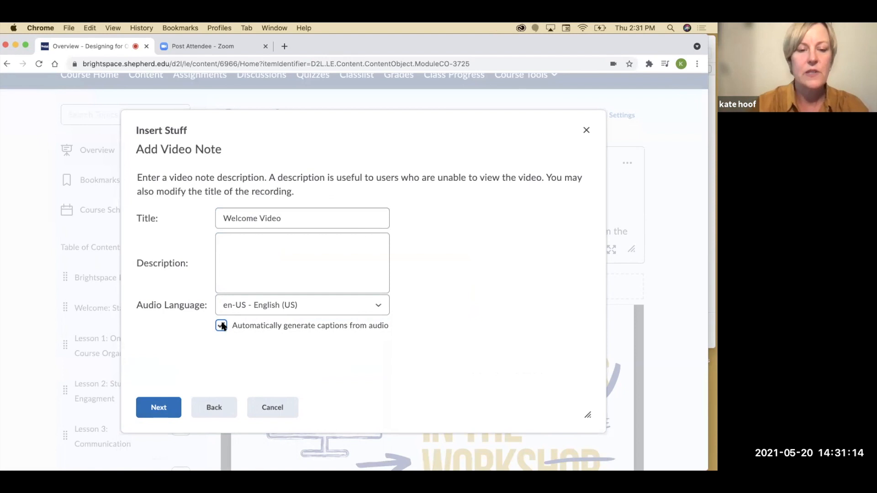
left_click(161, 409)
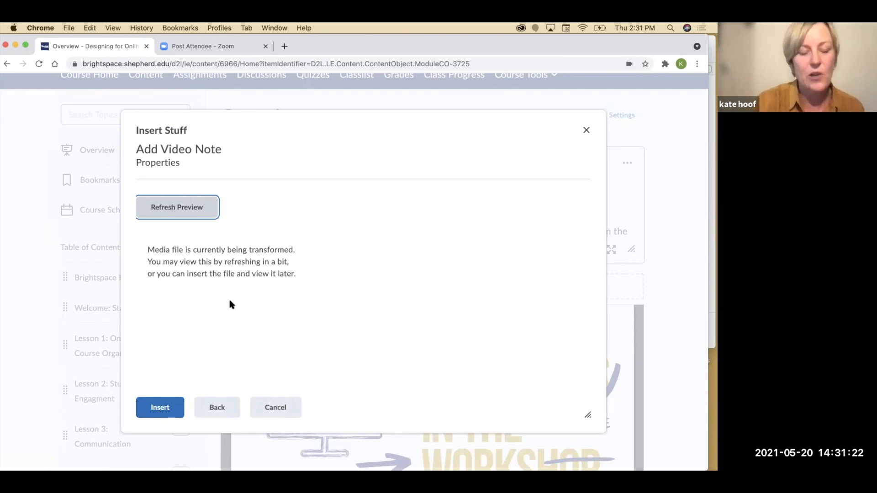
- Insert the video note below the Overview's welcome line and save the updated description
left_click(167, 404)
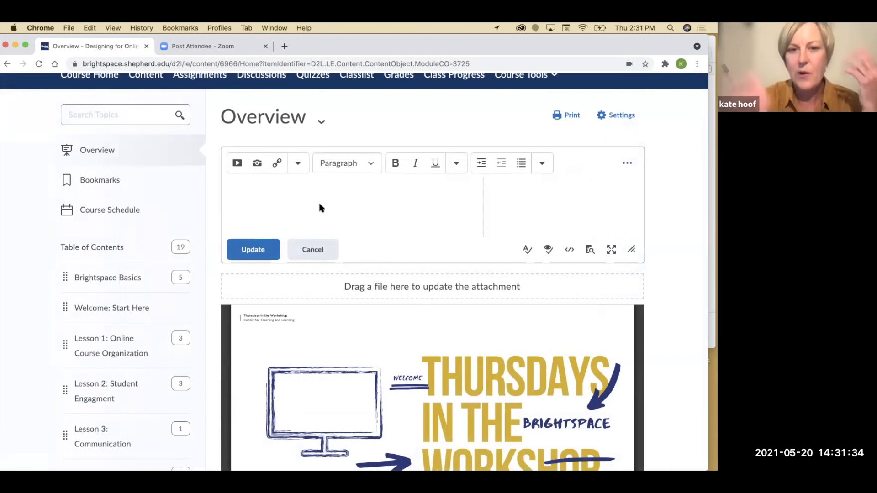
left_click(251, 253)
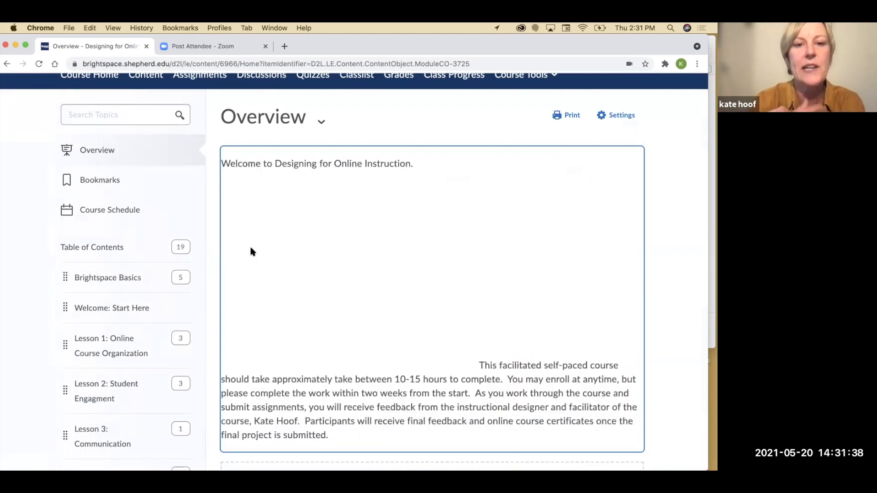
scroll(464, 260, "down", 1)
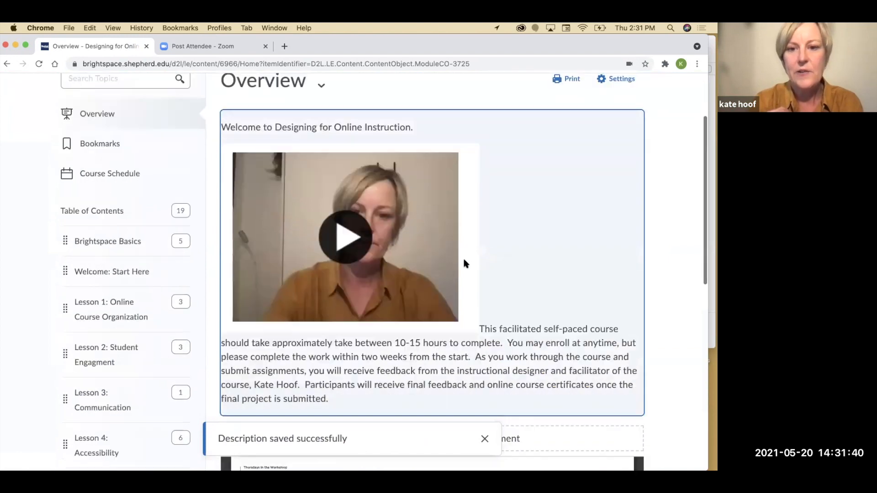
scroll(464, 260, "up", 1)
scroll(464, 261, "up", 1)
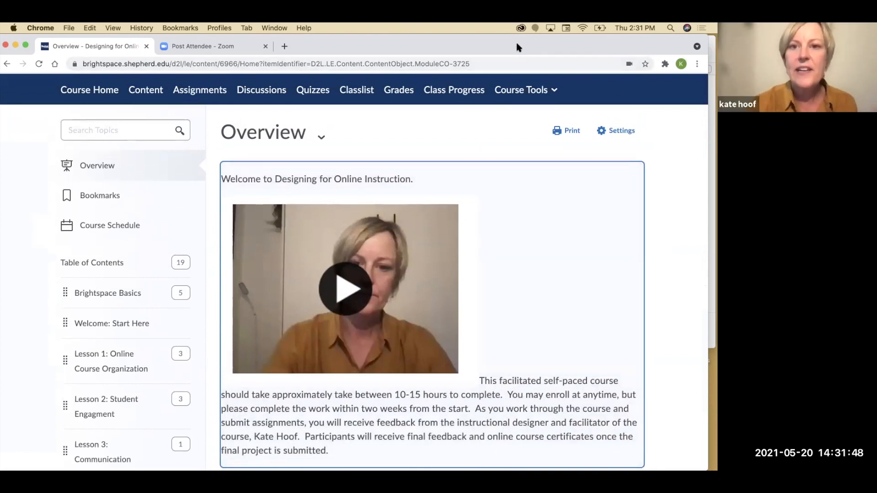
- Review the available course tools and open Course Admin for the course
left_click(525, 94)
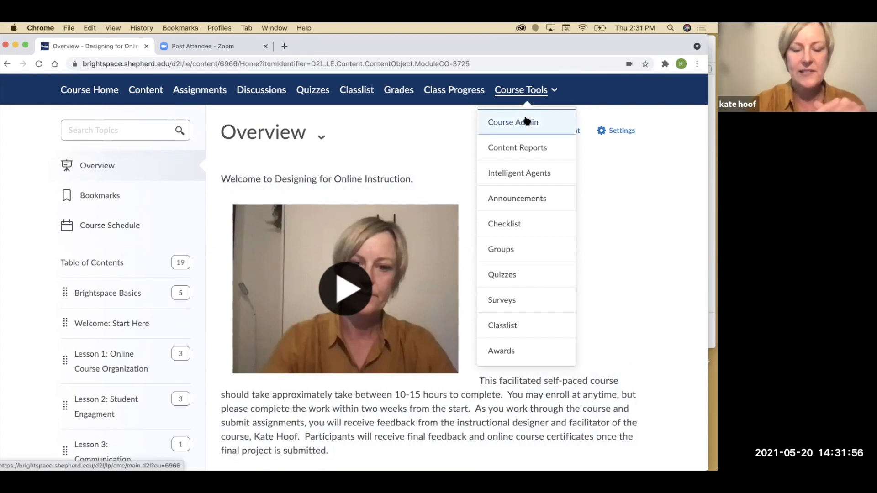
left_click(532, 91)
left_click(533, 92)
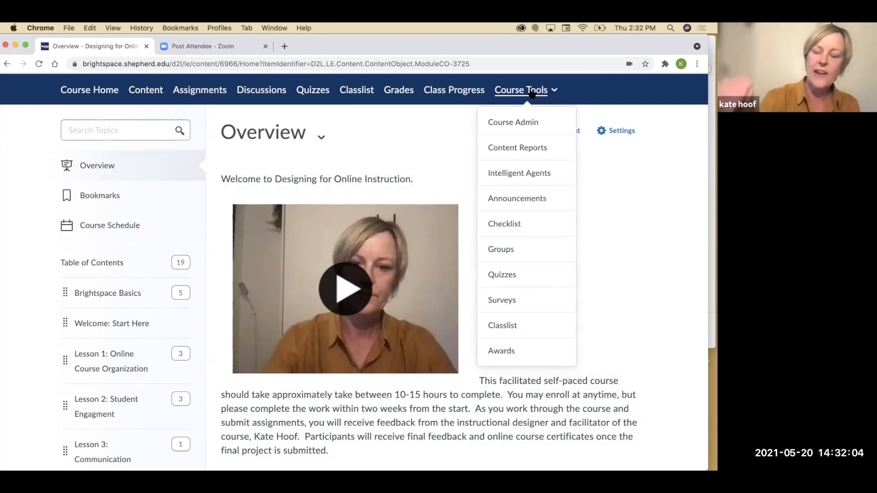
left_click(527, 123)
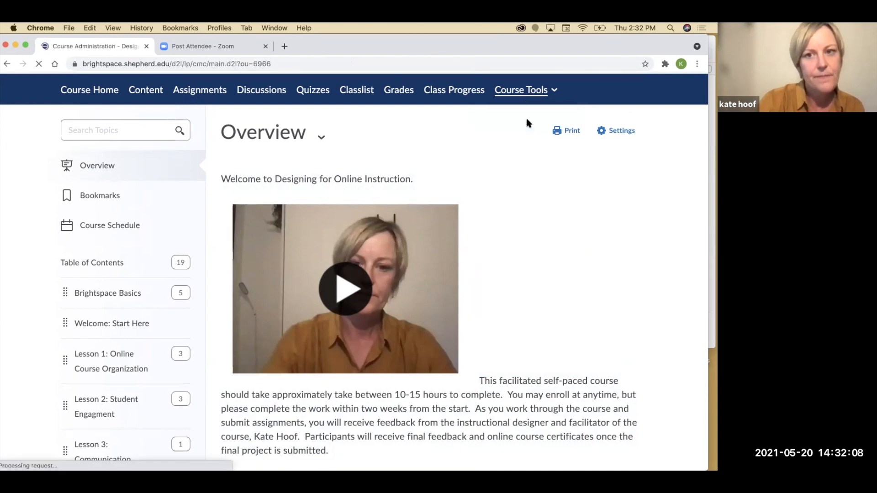
- Open Manage Files from Course Administration and examine the HTML, PDF and image files stored in the course
scroll(427, 280, "down", 1)
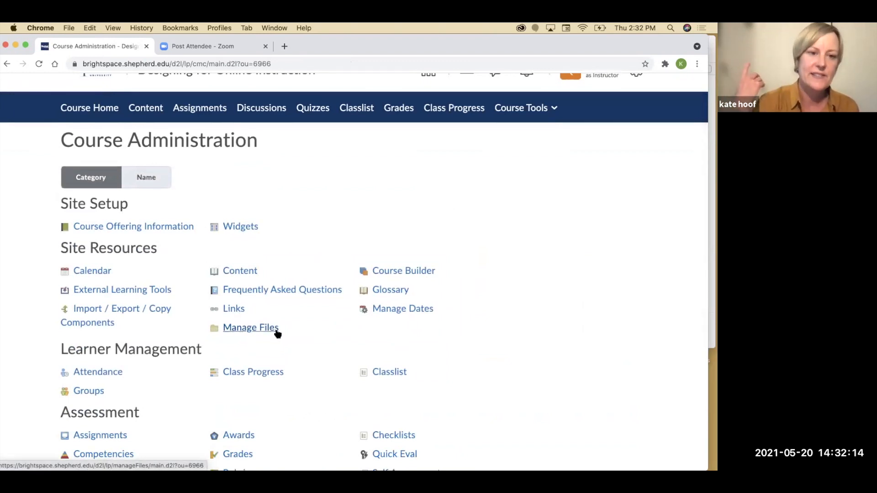
left_click(254, 333)
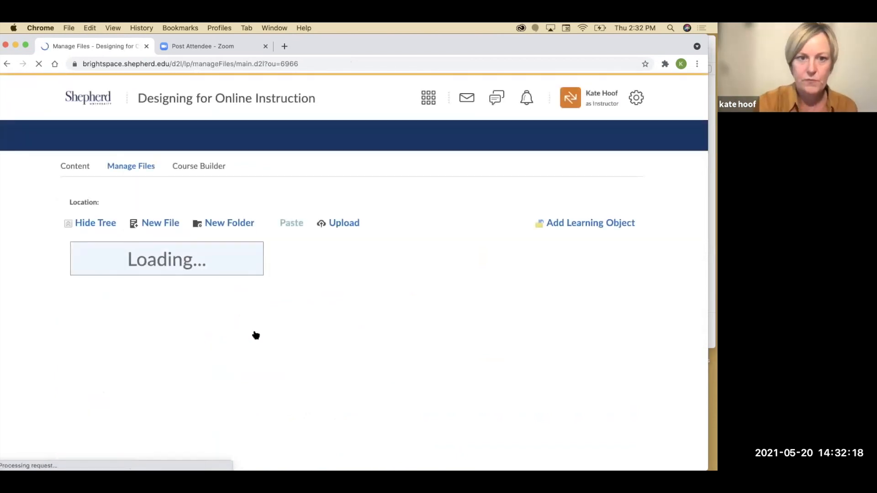
scroll(254, 334, "down", 3)
scroll(262, 332, "up", 1)
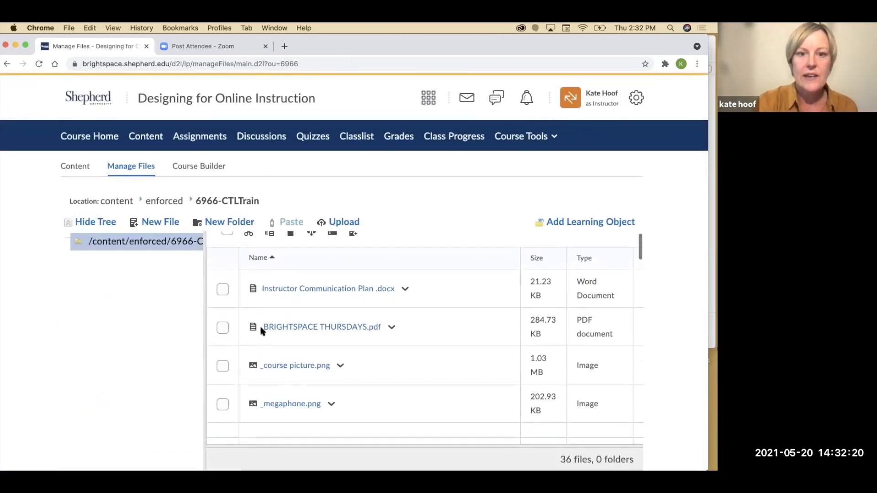
scroll(391, 304, "down", 5)
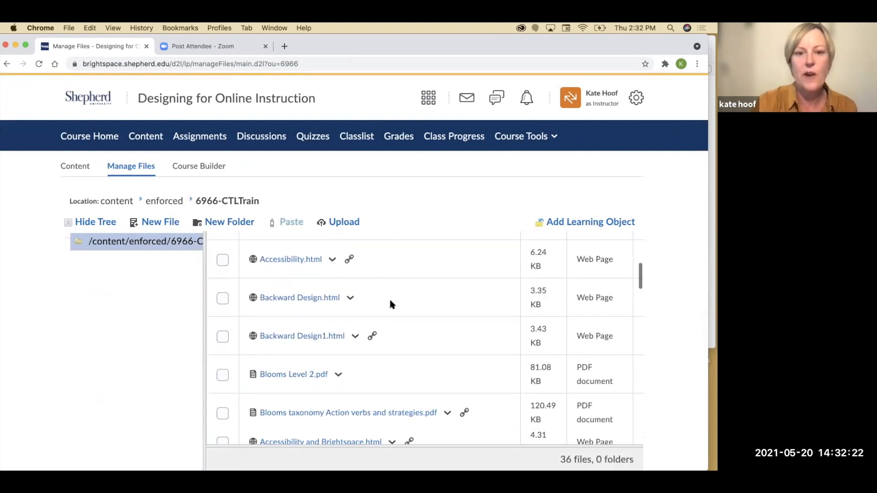
scroll(327, 347, "down", 15)
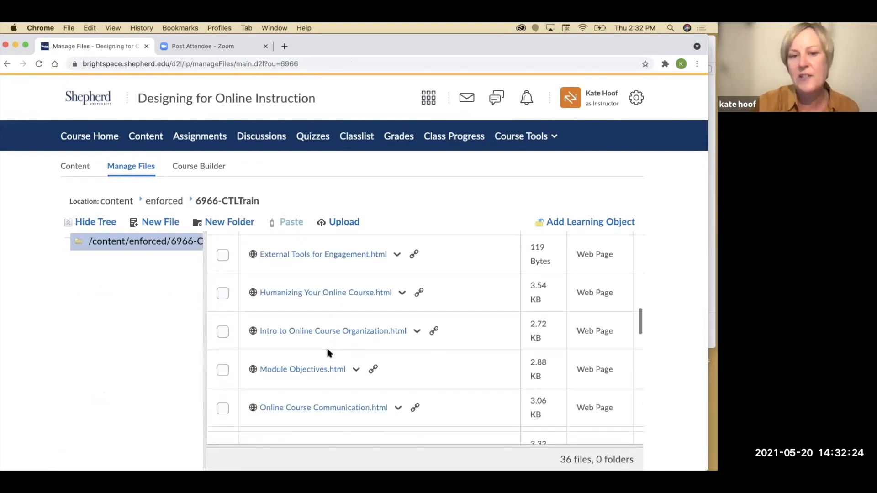
scroll(327, 352, "down", 3)
scroll(327, 351, "up", 10)
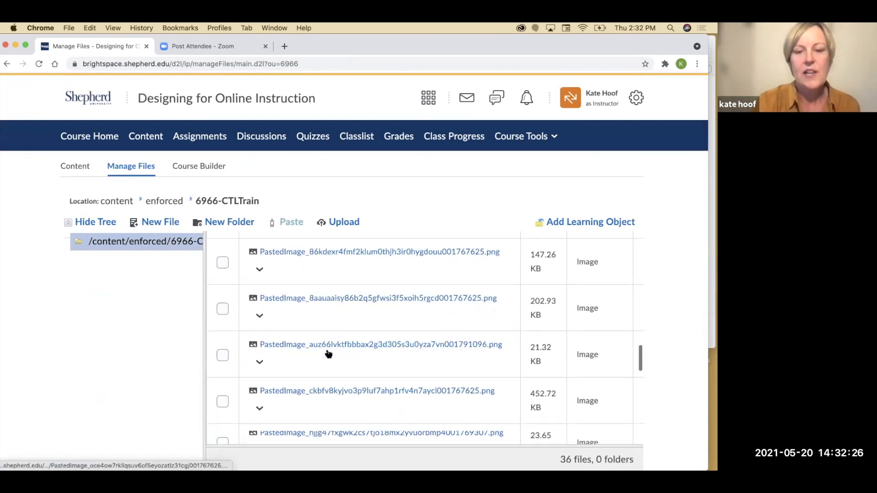
scroll(328, 354, "up", 3)
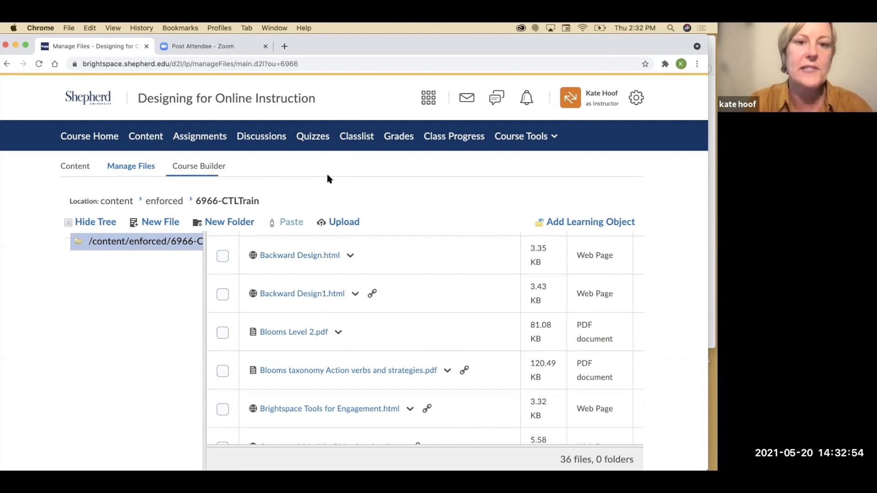
- Return to the course Content, open the Overview description for editing, and enlarge the editor to show the full text
left_click(150, 138)
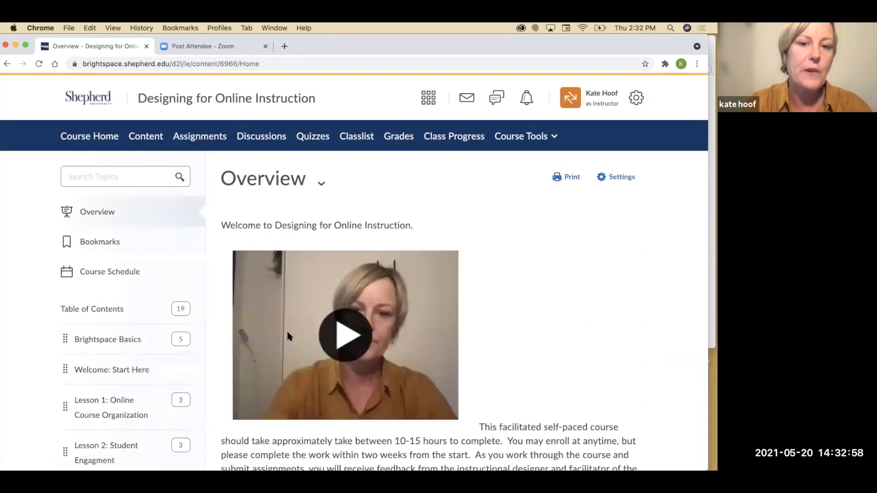
scroll(286, 329, "down", 3)
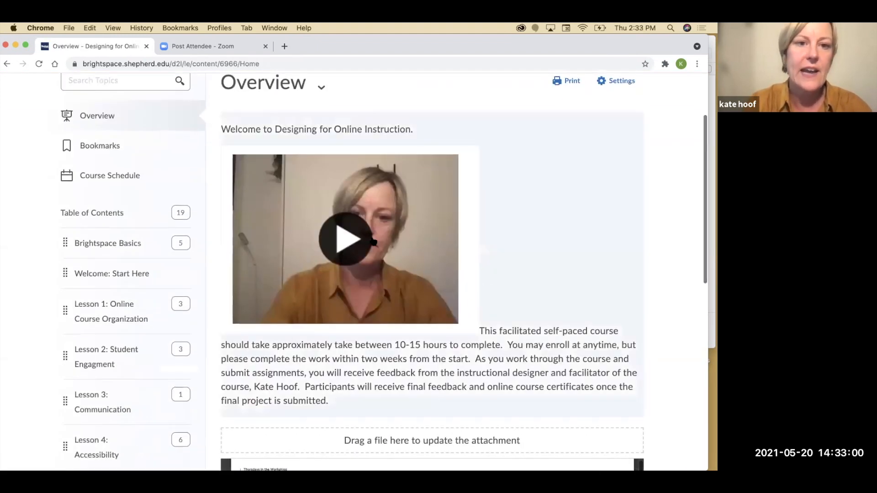
scroll(402, 213, "up", 2)
left_click(321, 131)
left_click(515, 268)
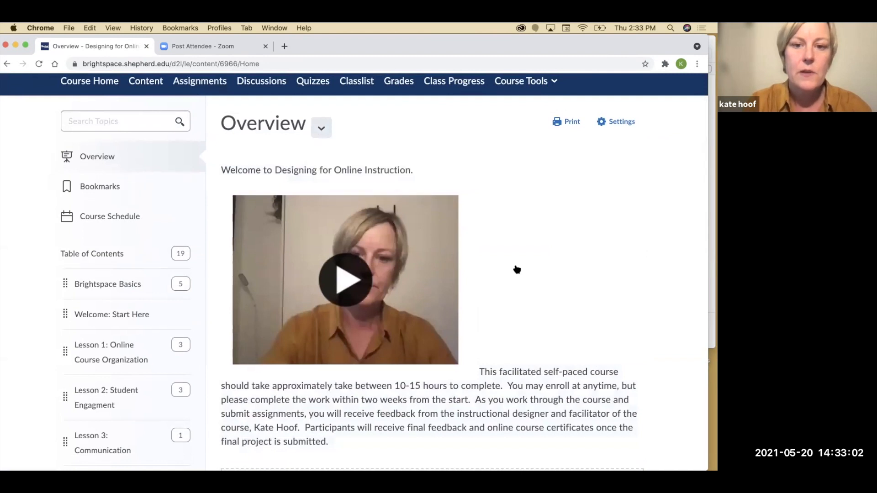
scroll(478, 329, "down", 1)
left_click(544, 371)
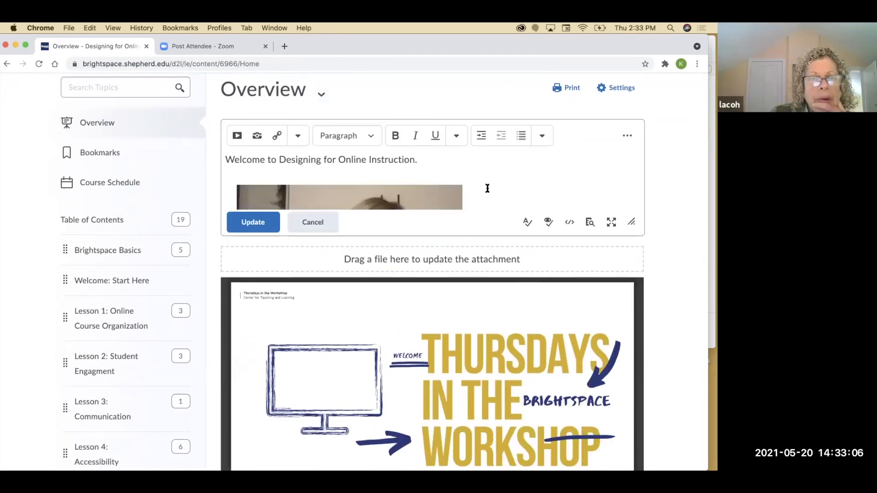
scroll(487, 187, "down", 10)
left_click_drag(628, 223, 666, 316)
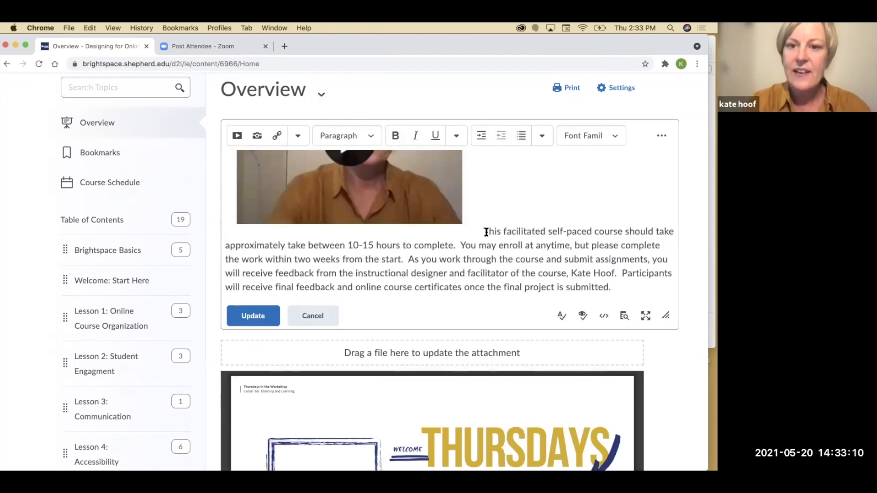
- Delete the embedded video note from the Overview description, keep the paragraph starting with "This", and save the description
left_click(488, 231)
key("BackSpace")
key("BackSpace")
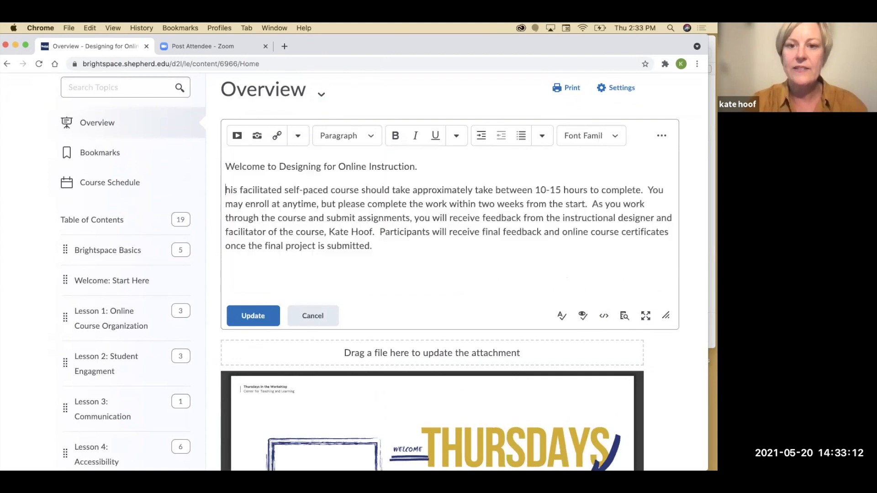
scroll(259, 372, "up", 3)
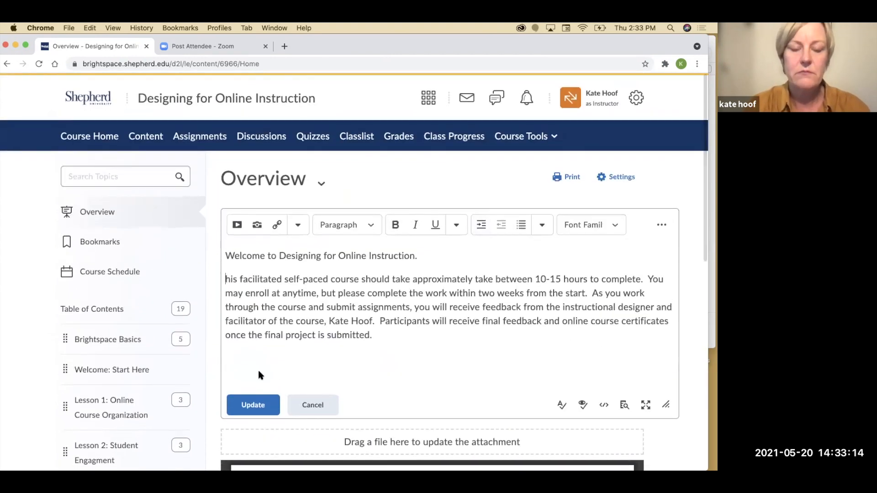
scroll(271, 364, "down", 3)
type("T")
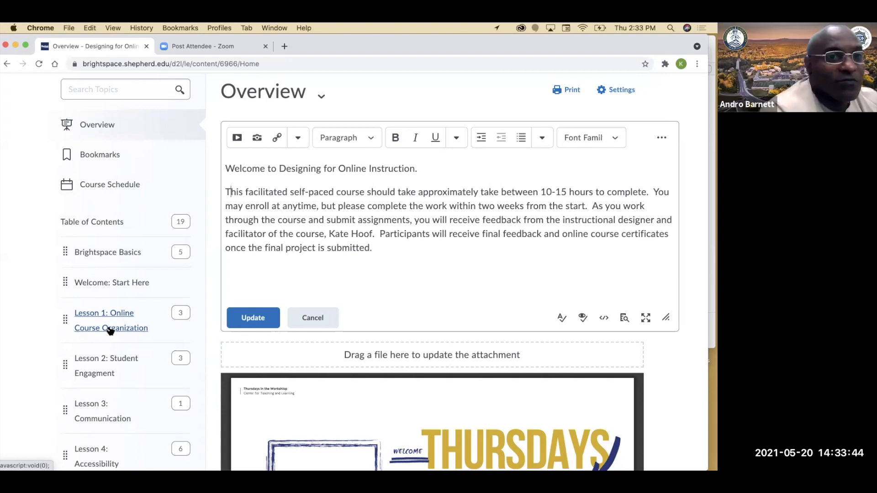
left_click(269, 324)
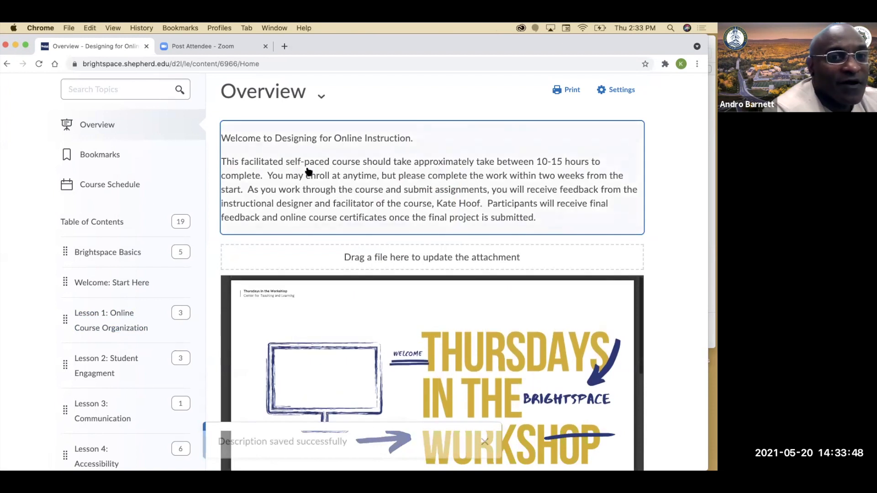
- Reopen the Overview description, review the Insert Stuff sources, and cancel the edit without inserting anything
scroll(382, 185, "up", 3)
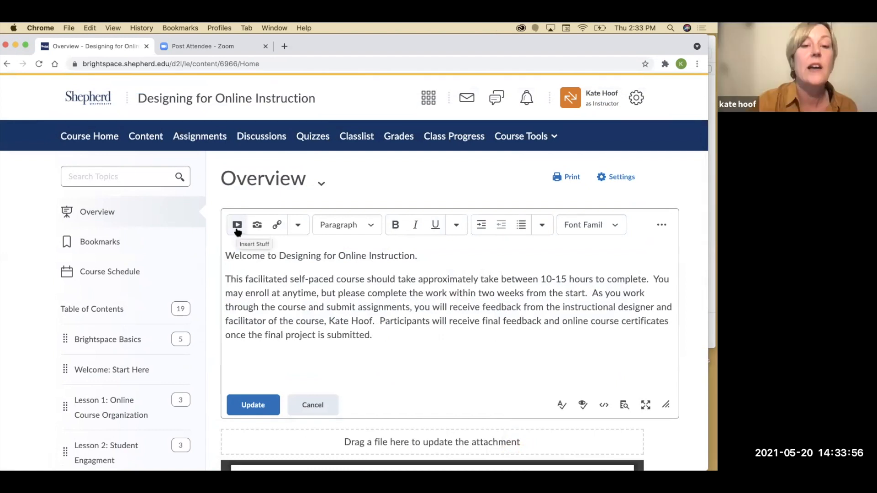
left_click(237, 226)
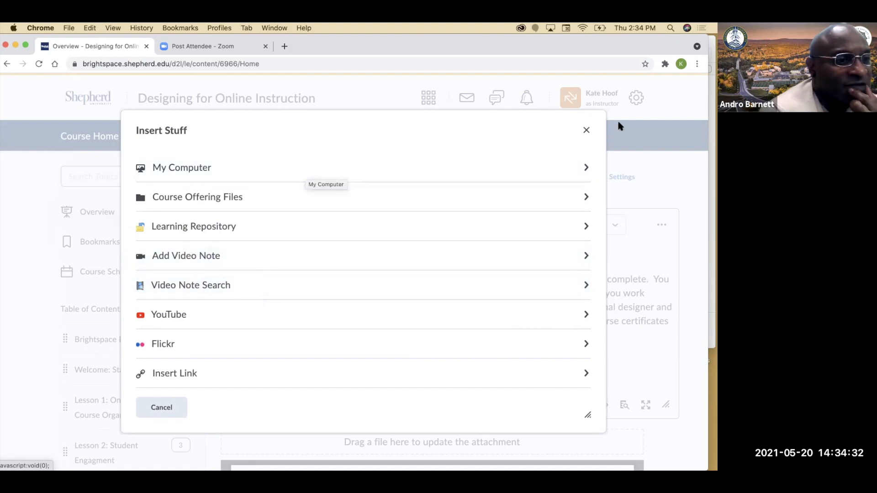
left_click(588, 130)
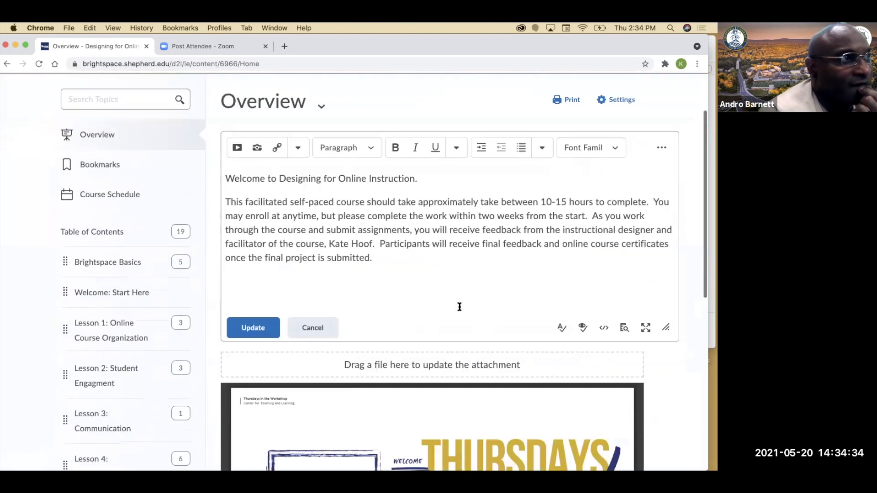
scroll(459, 311, "up", 1)
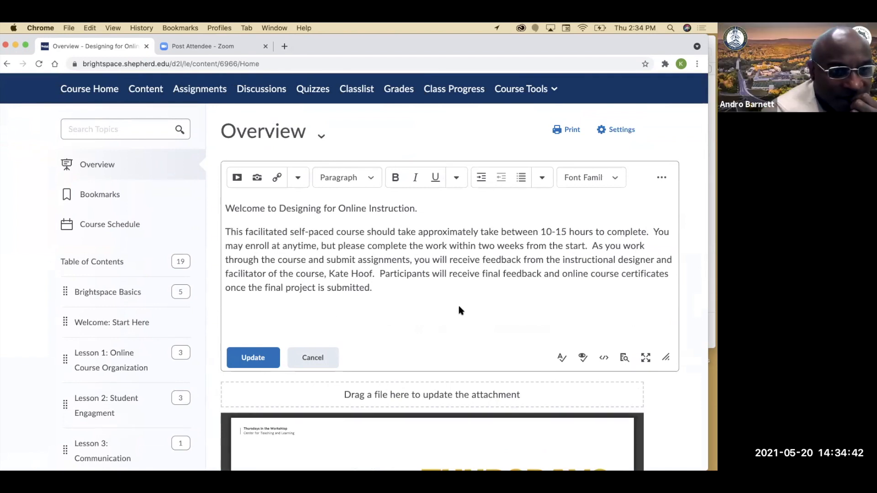
left_click(328, 352)
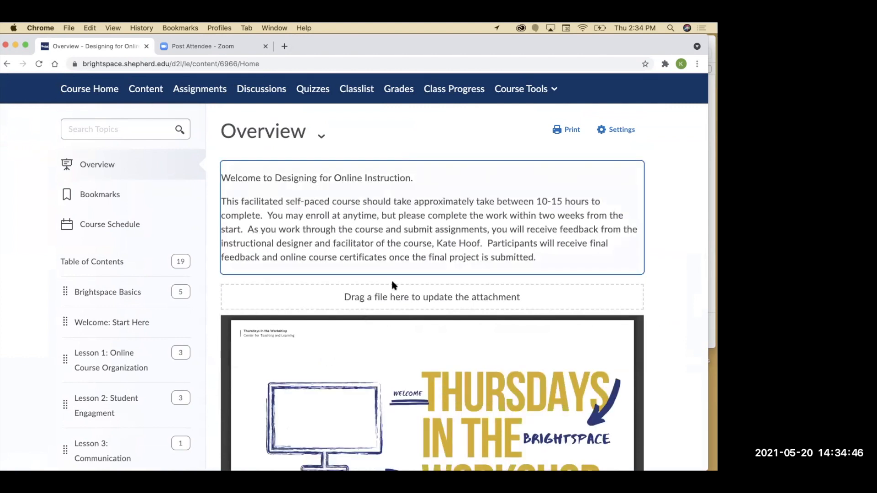
- Open the Overview description for editing again and examine the whole Insert Stuff list down to Enter Embed Code
left_click(449, 197)
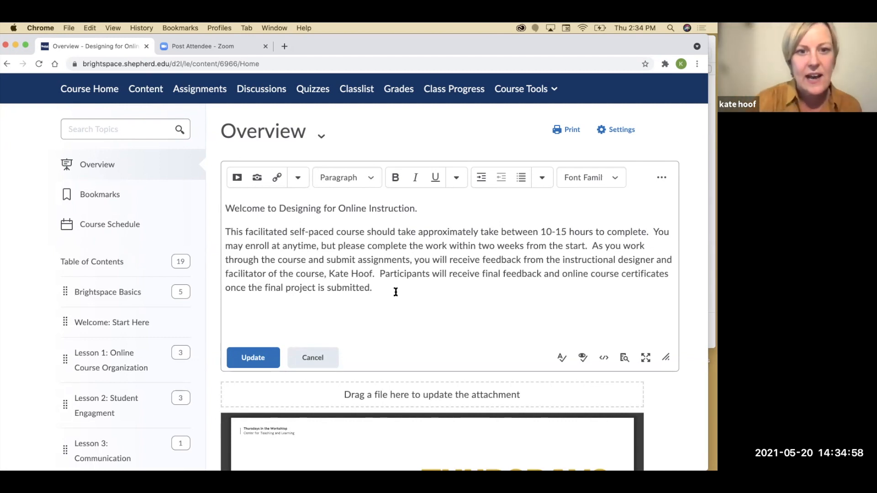
left_click(237, 177)
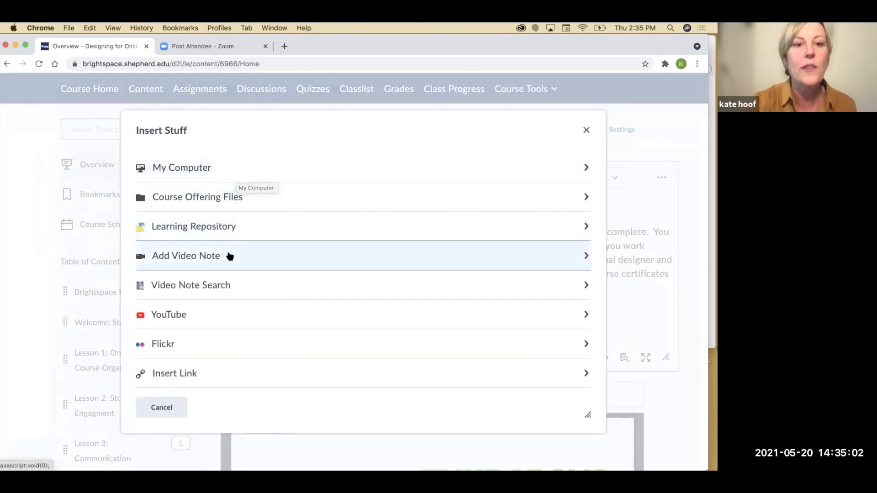
scroll(201, 260, "down", 1)
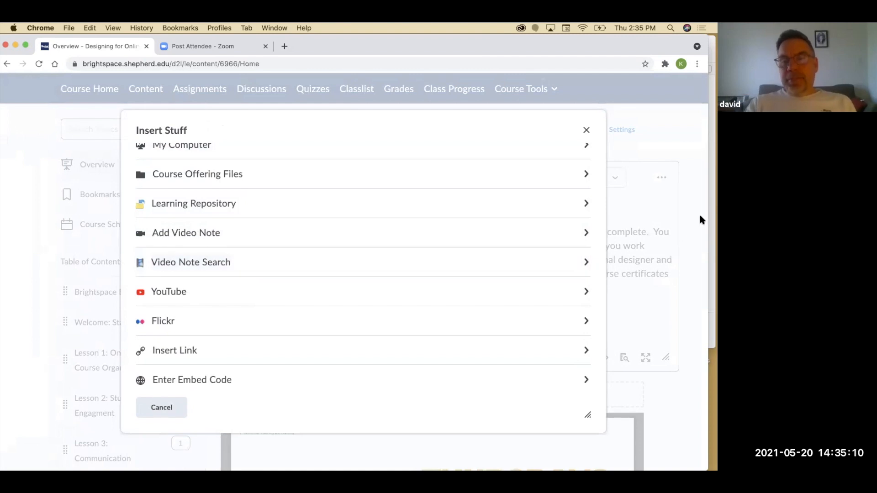
left_click(588, 132)
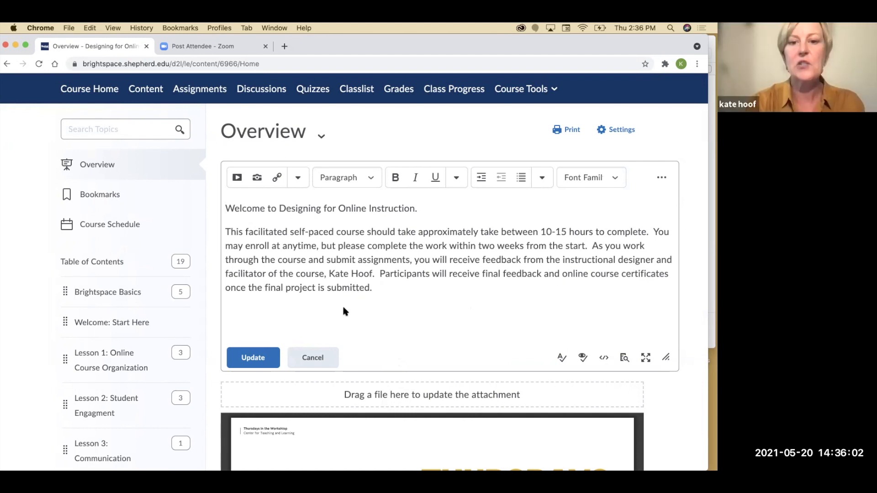
- Select the description's last sentence, examine the Url form for turning it into a quicklink, and close it without inserting
left_click_drag(506, 42, 450, 42)
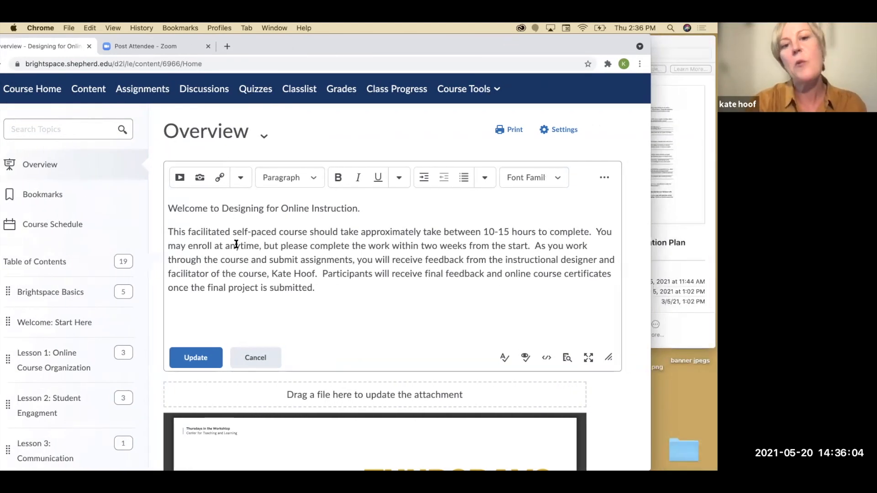
left_click_drag(322, 273, 330, 292)
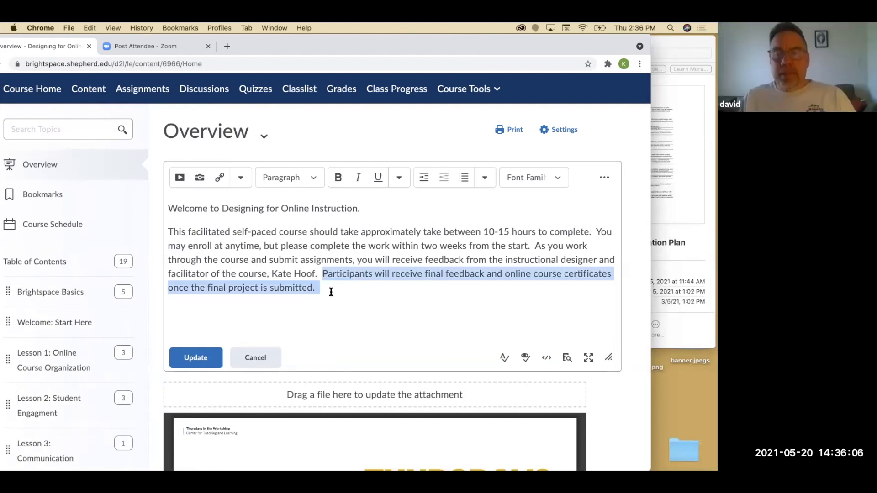
left_click(219, 178)
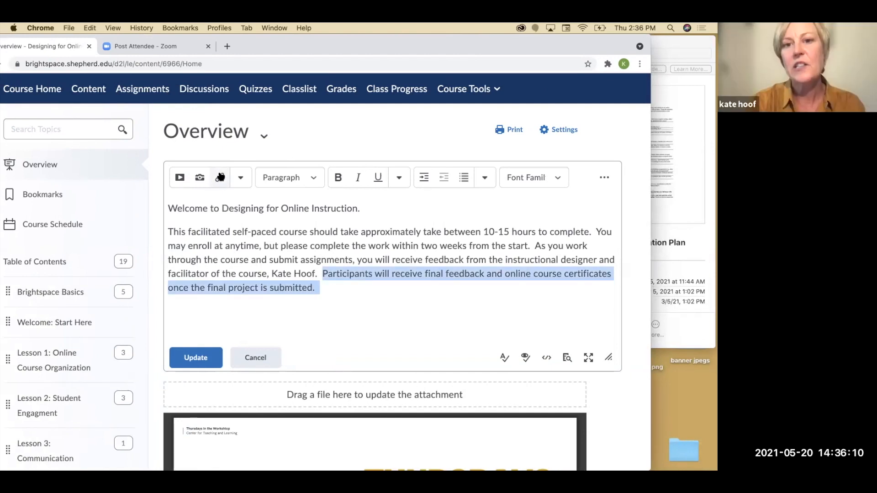
scroll(245, 298, "down", 5)
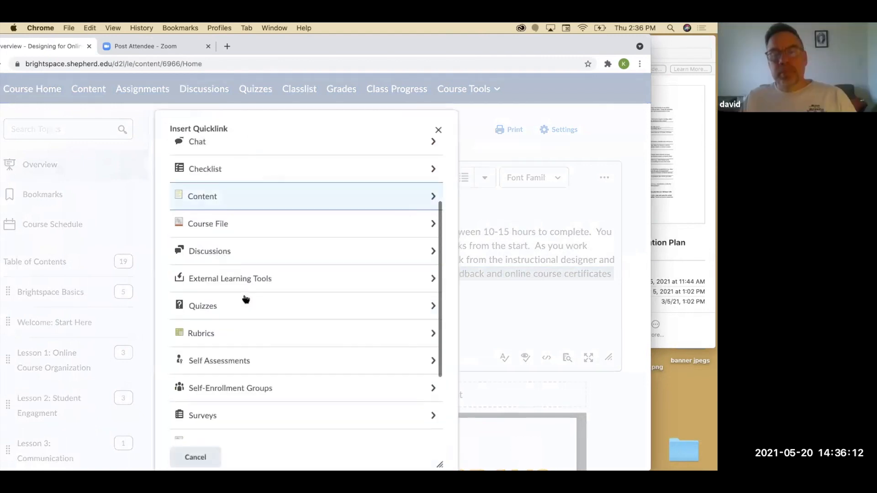
scroll(249, 310, "down", 1)
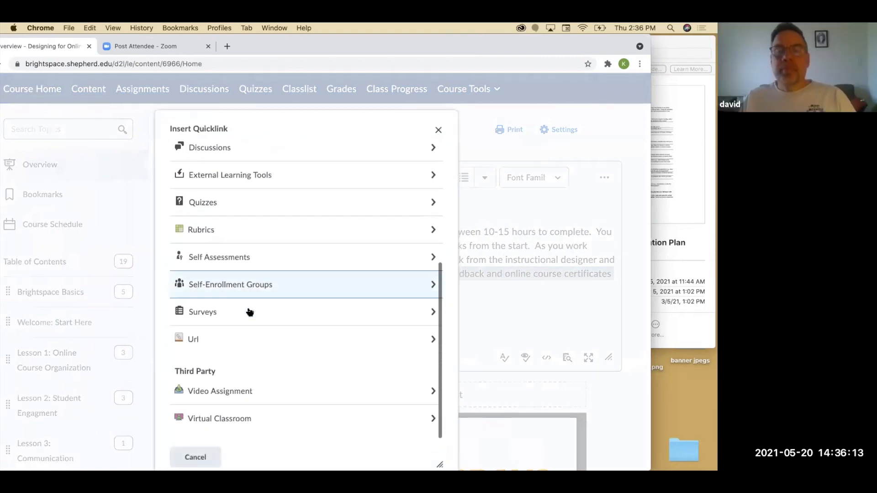
left_click(194, 340)
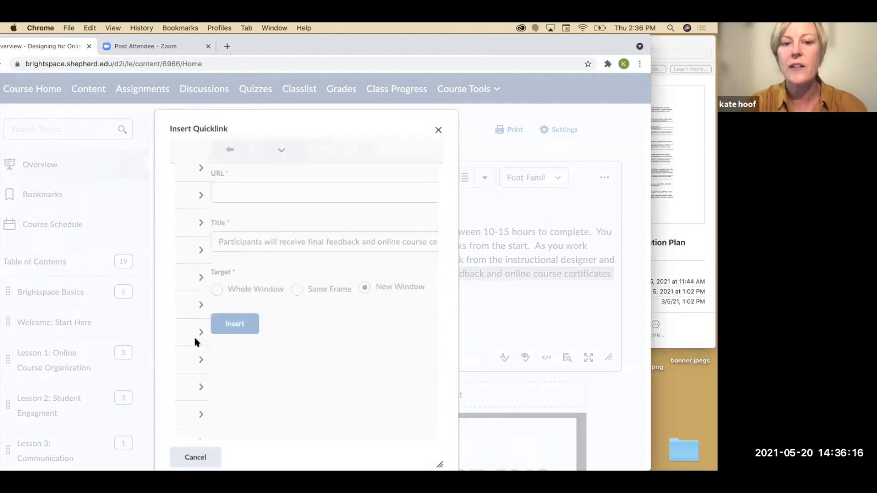
left_click(212, 197)
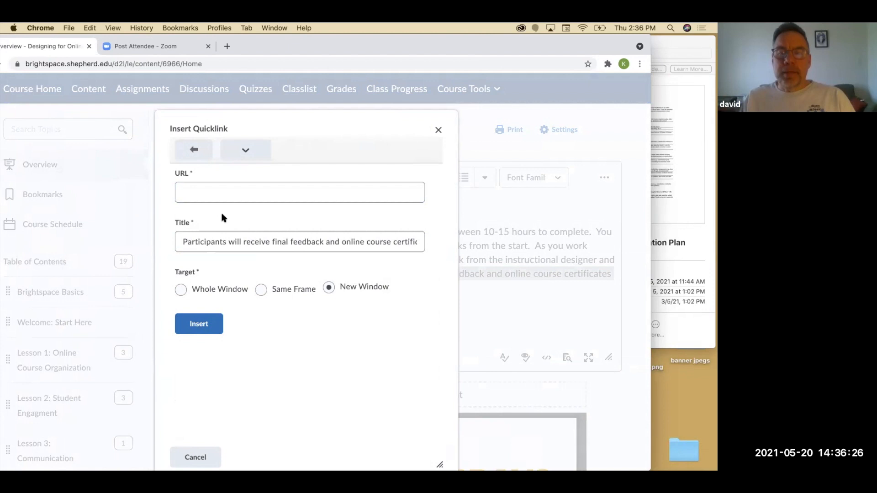
left_click(439, 131)
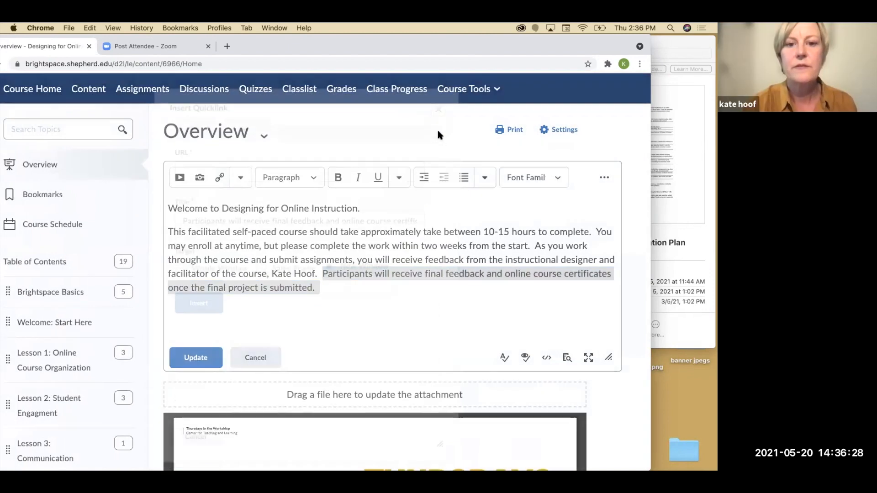
- Review the course material types available for a quicklink again, and save the Overview description
left_click(399, 317)
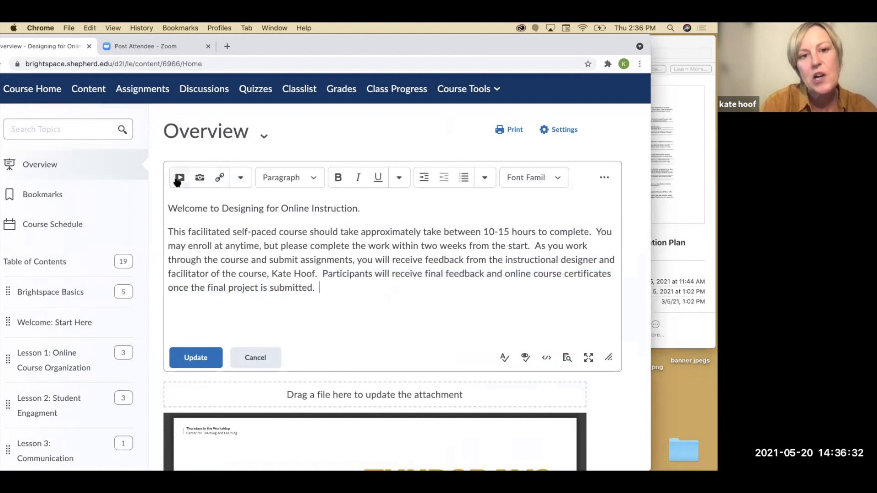
left_click(219, 178)
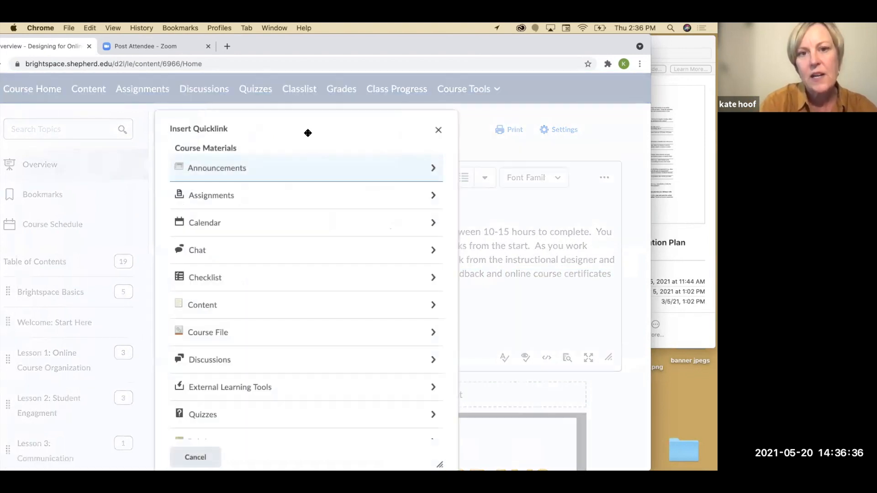
left_click(438, 129)
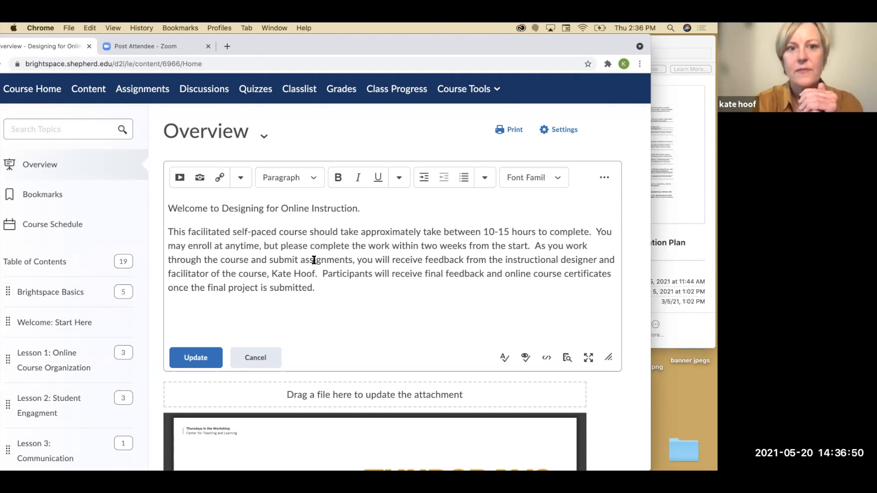
left_click(197, 362)
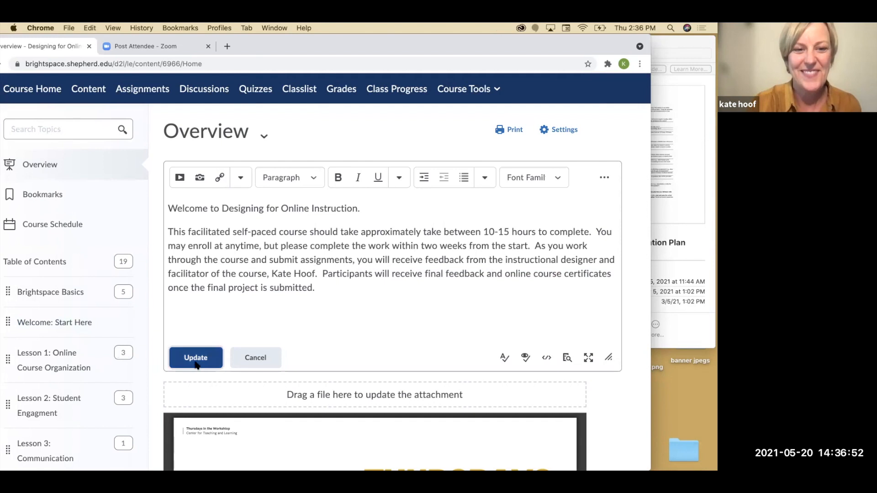
- Open the Brightspace Tools for Engagement page in the Lesson 2: Student Engagment module
left_click_drag(282, 47, 331, 46)
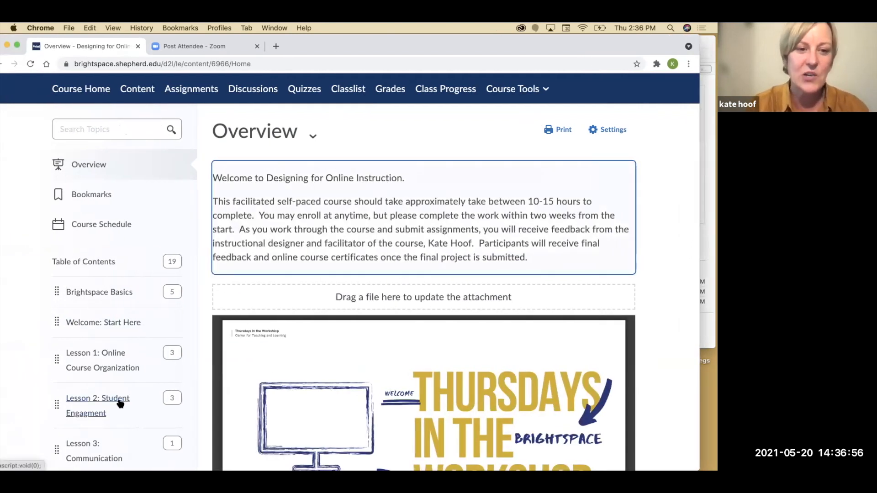
scroll(120, 403, "down", 3)
scroll(120, 403, "down", 1)
left_click_drag(340, 48, 323, 49)
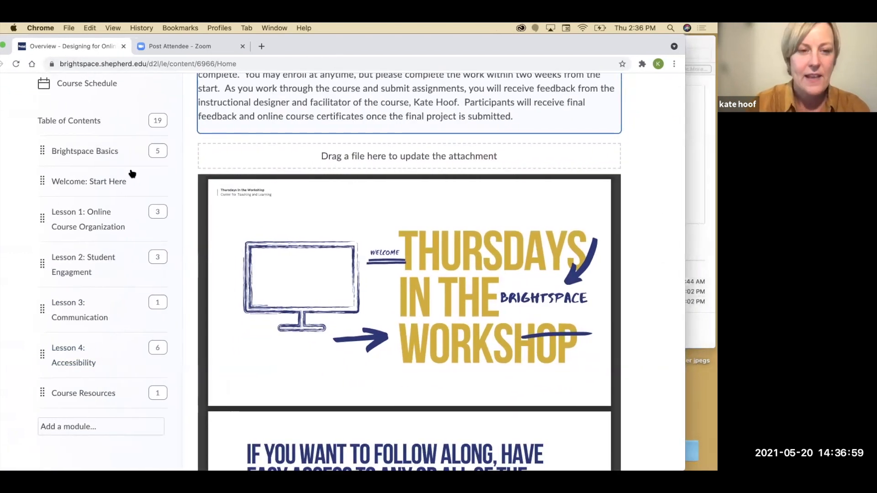
left_click(87, 263)
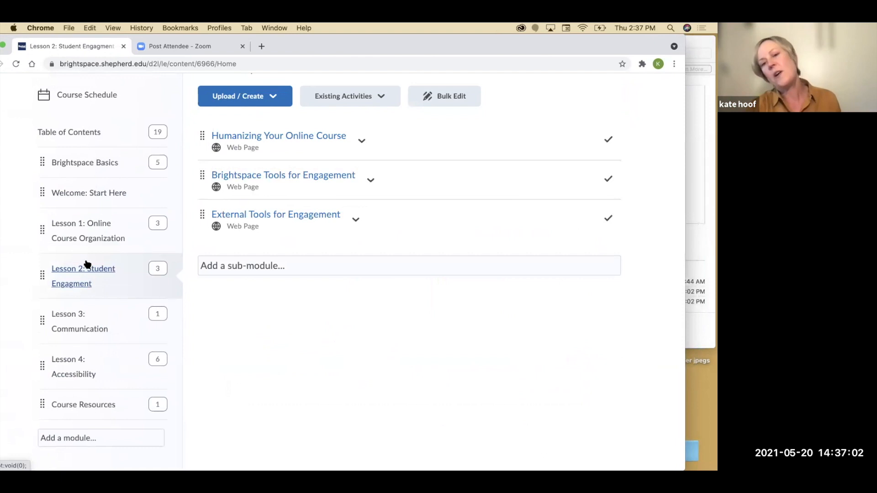
scroll(87, 263, "up", 2)
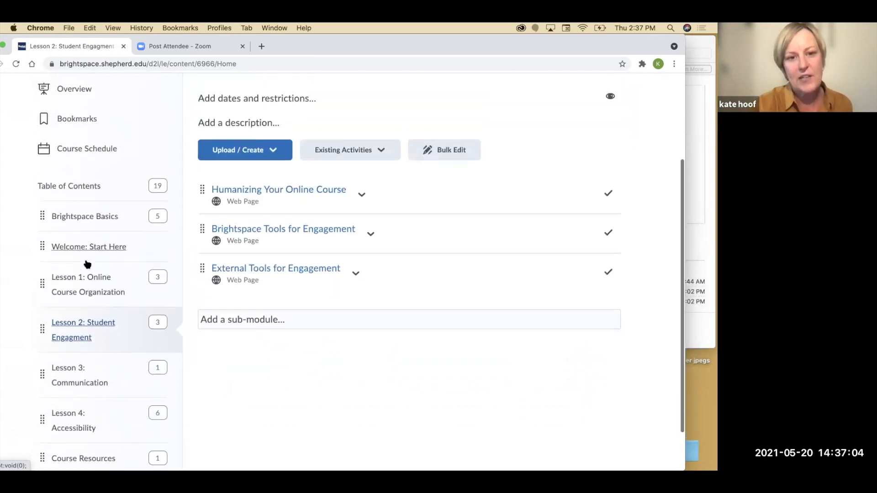
left_click(283, 234)
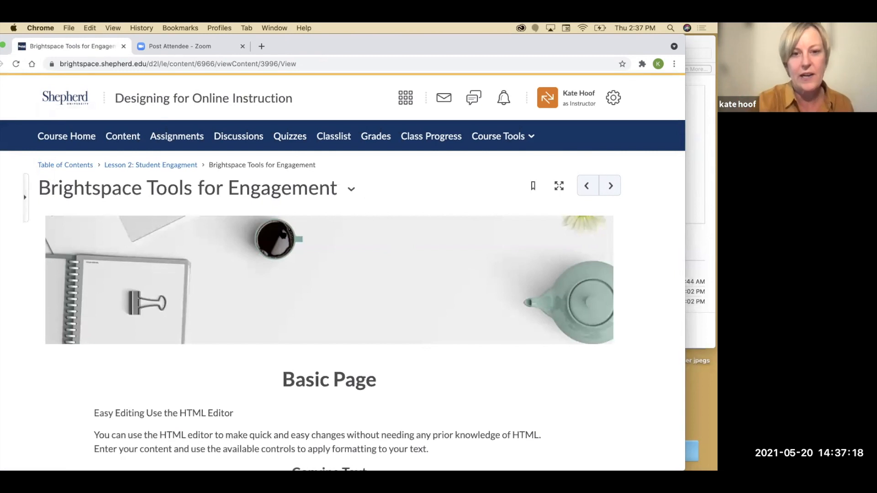
- Look over the Brightspace Tools for Engagement page and return to the Lesson 2: Student Engagment module
scroll(282, 234, "down", 3)
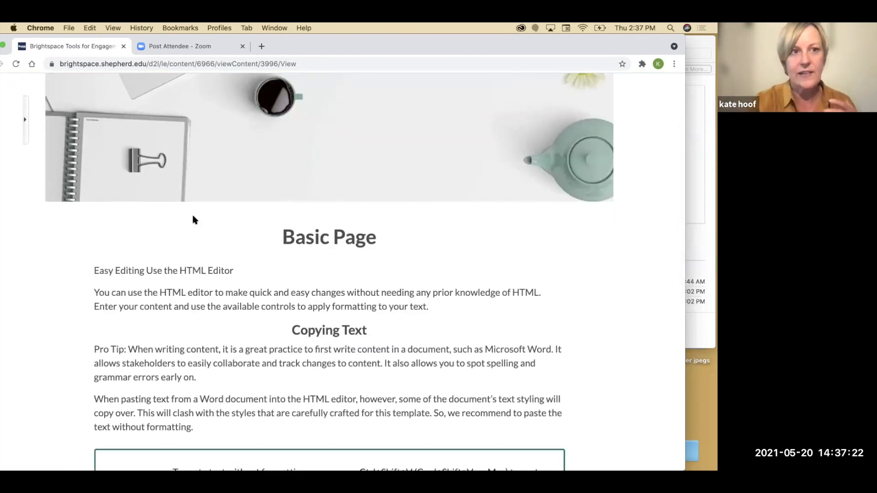
left_click_drag(392, 38, 438, 40)
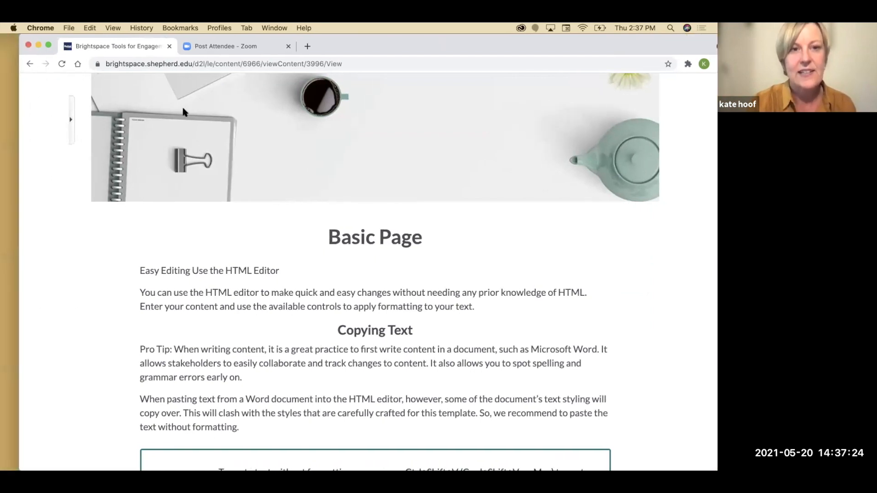
scroll(137, 130, "up", 5)
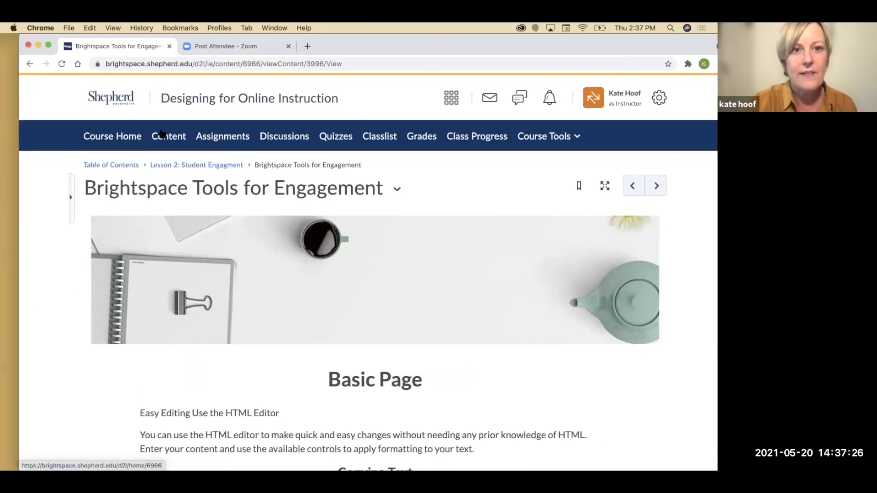
left_click(160, 167)
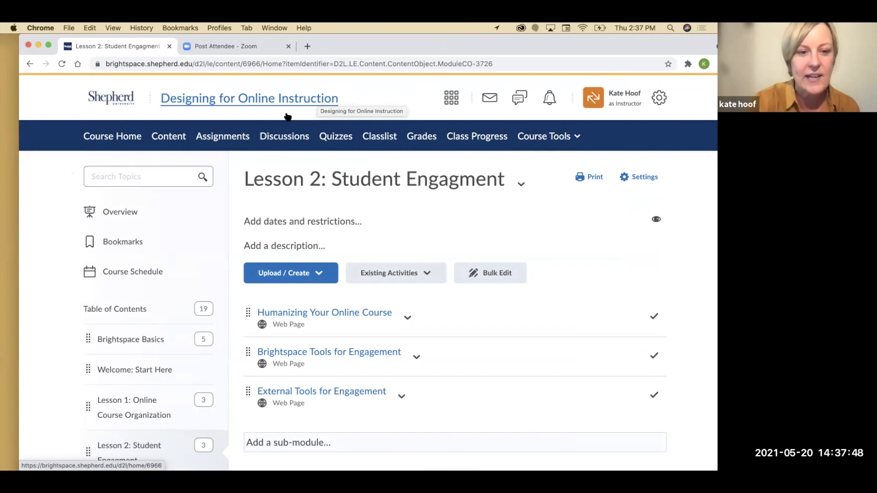
scroll(158, 337, "down", 3)
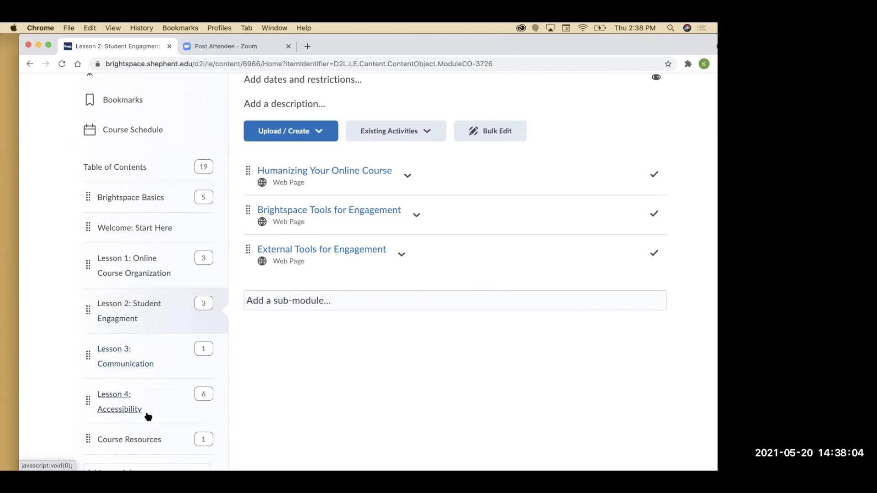
scroll(147, 416, "down", 2)
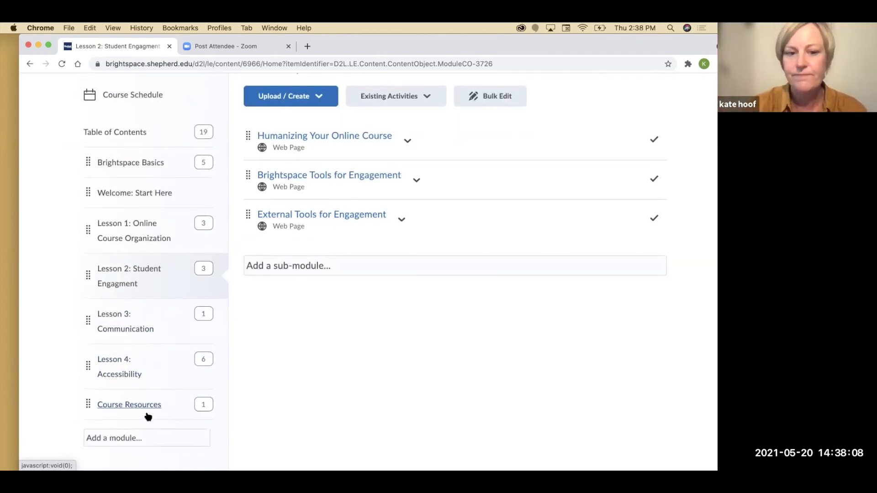
scroll(161, 158, "up", 2)
scroll(125, 221, "up", 4)
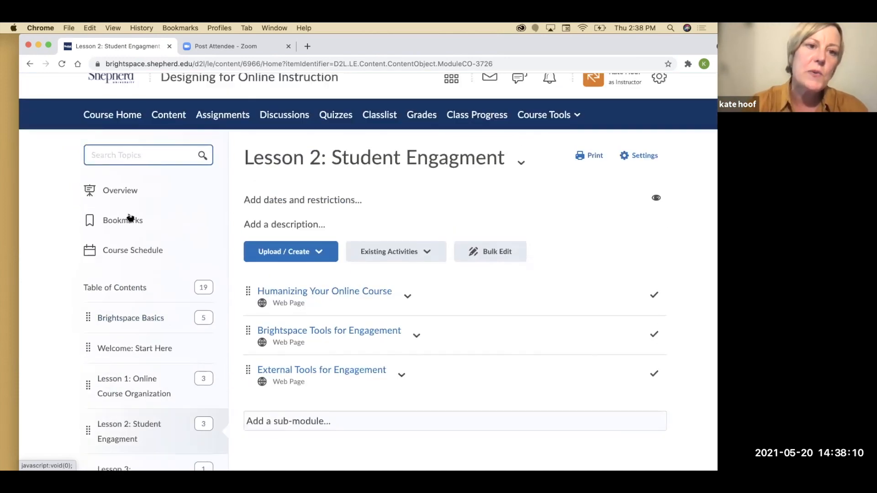
- Add a new module named Practice Module at the end of the course's table of contents
scroll(124, 309, "down", 5)
scroll(122, 314, "up", 1)
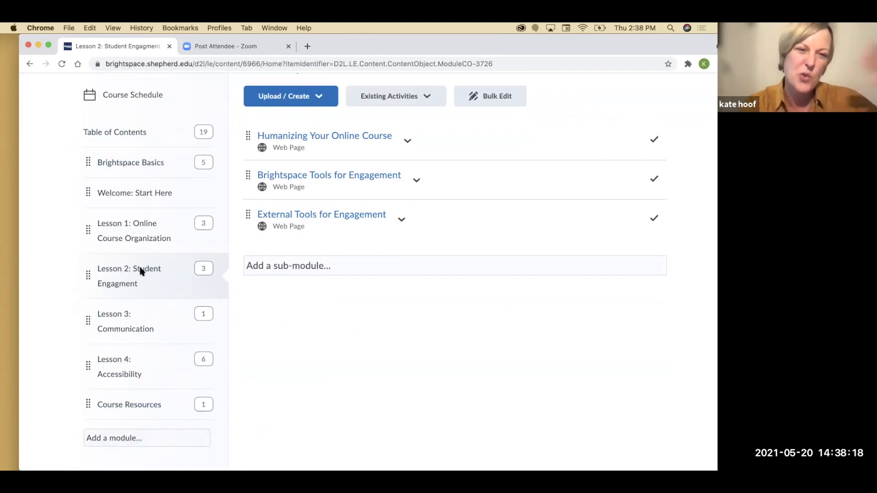
left_click(121, 438)
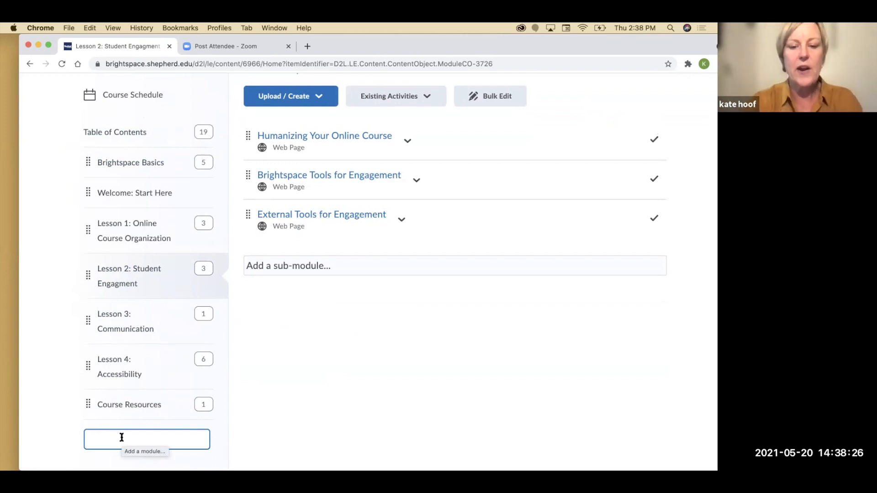
type("Week")
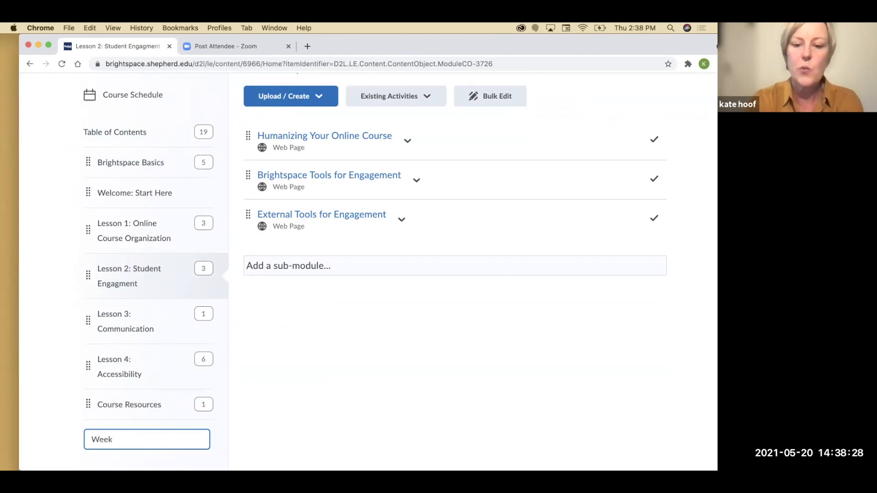
key("BackSpace")
key("BackSpace")
key("BackSpace")
key("BackSpace")
key("BackSpace")
type("Prac")
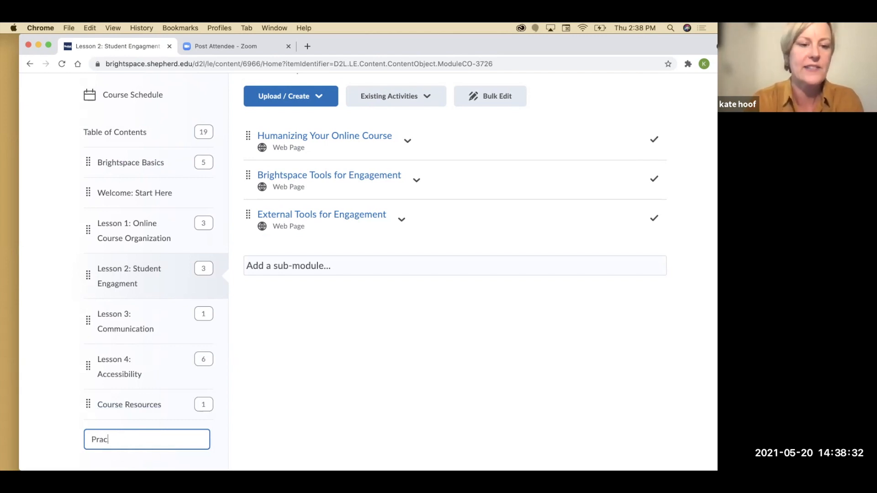
type("tice Module")
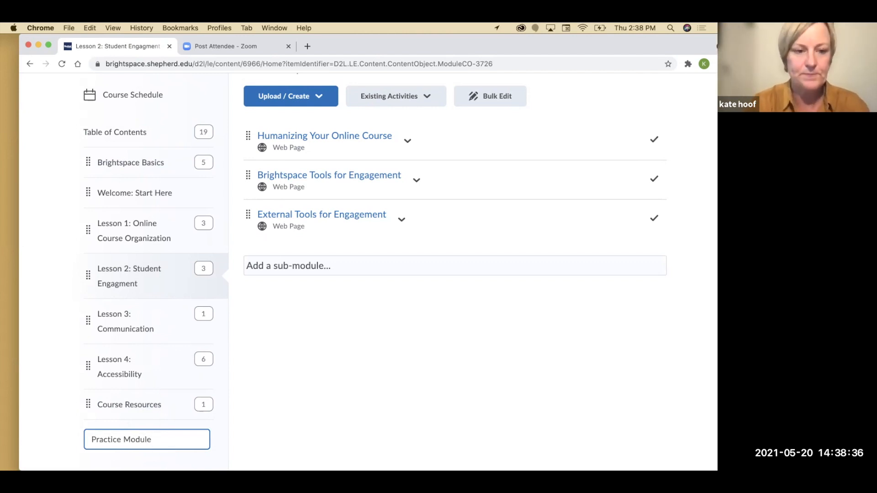
key("Return")
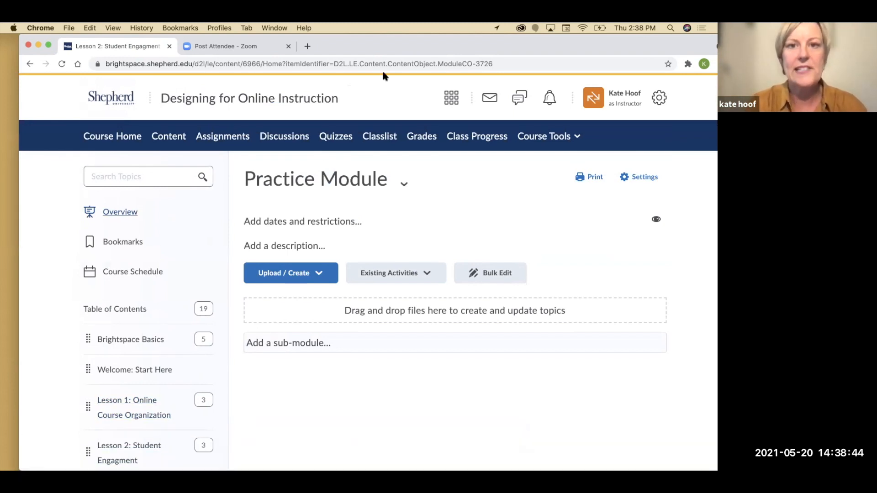
- Open the Lesson 1: Online Course Organization module from the table of contents
left_click_drag(386, 50, 382, 39)
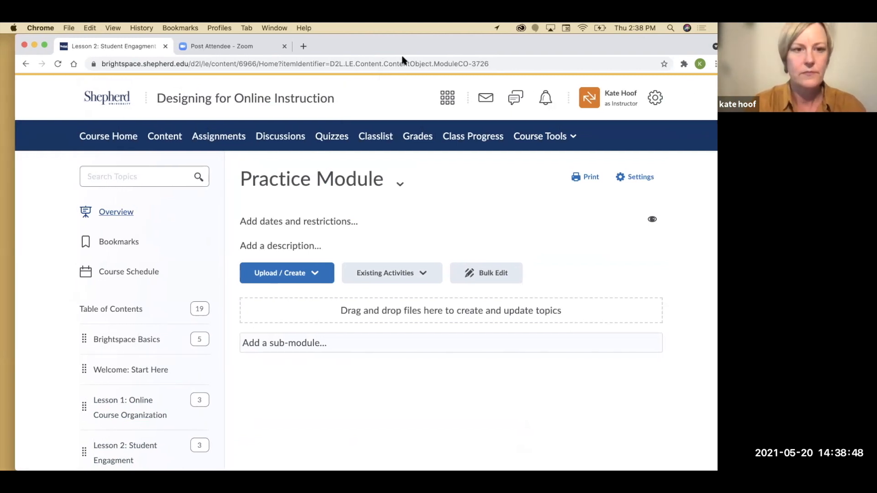
left_click_drag(383, 37, 346, 37)
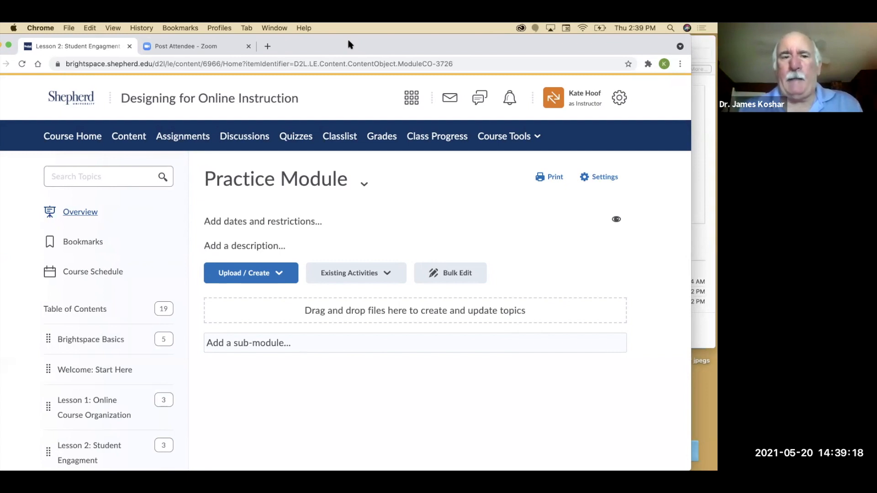
scroll(102, 333, "down", 9)
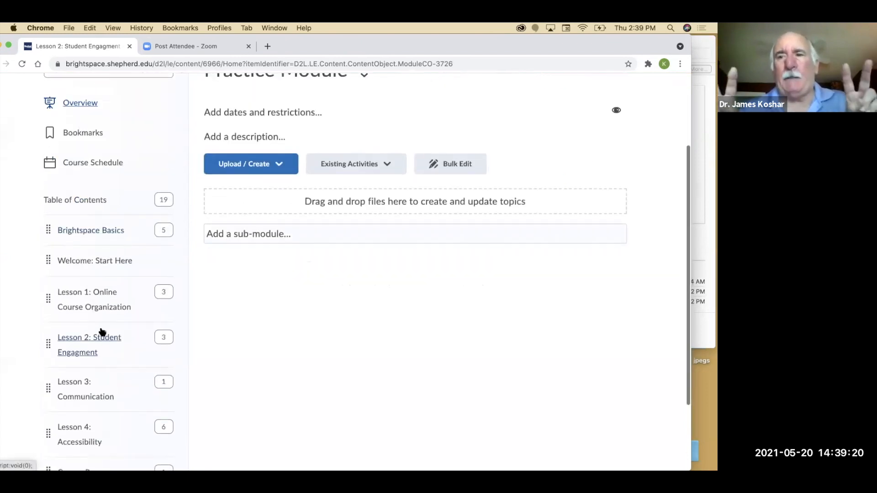
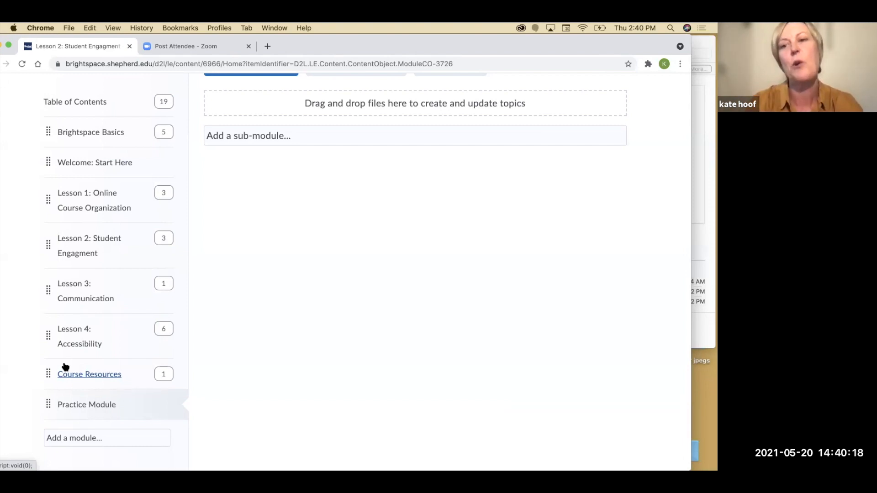
scroll(65, 367, "up", 2)
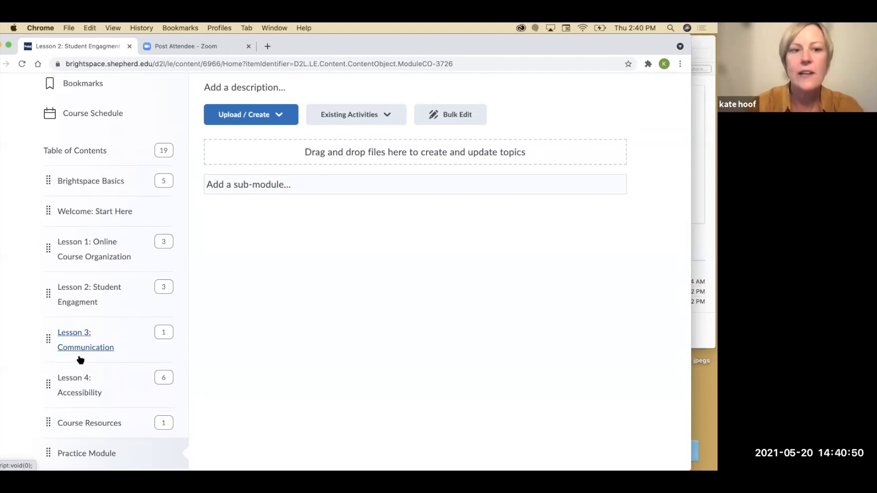
left_click(80, 249)
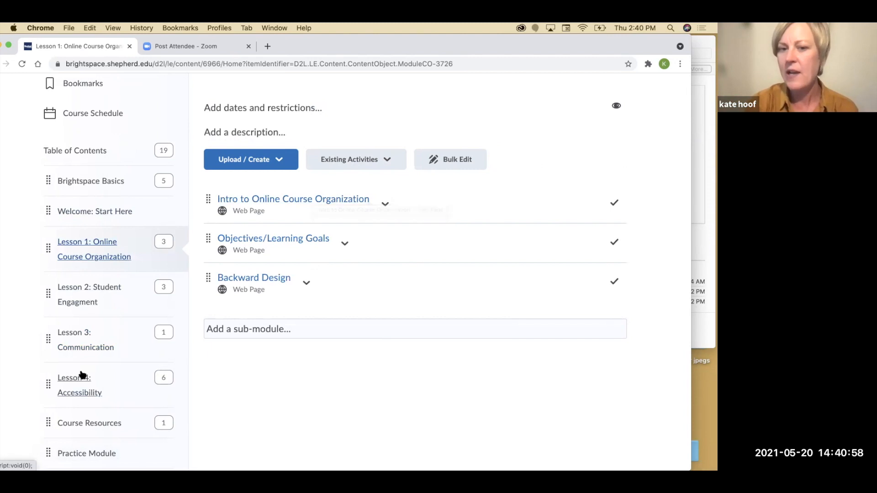
- Go back to Practice Module in the table of contents
scroll(81, 375, "down", 2)
left_click(81, 406)
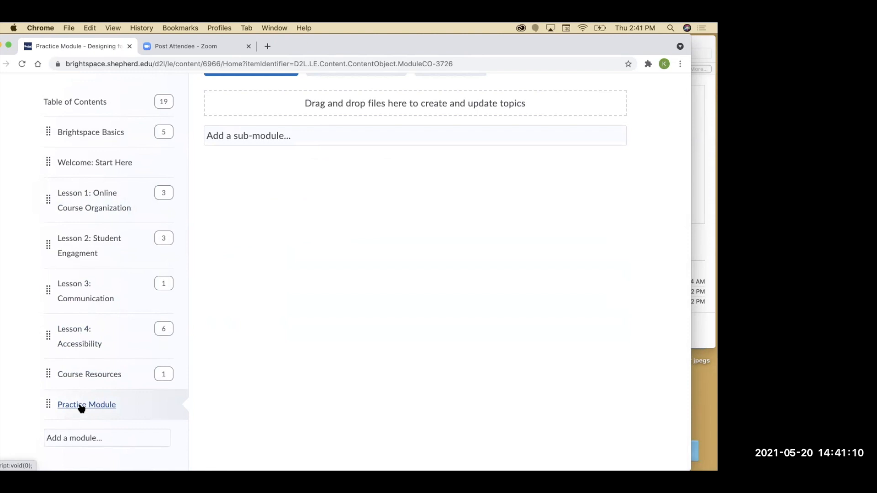
left_click(81, 406)
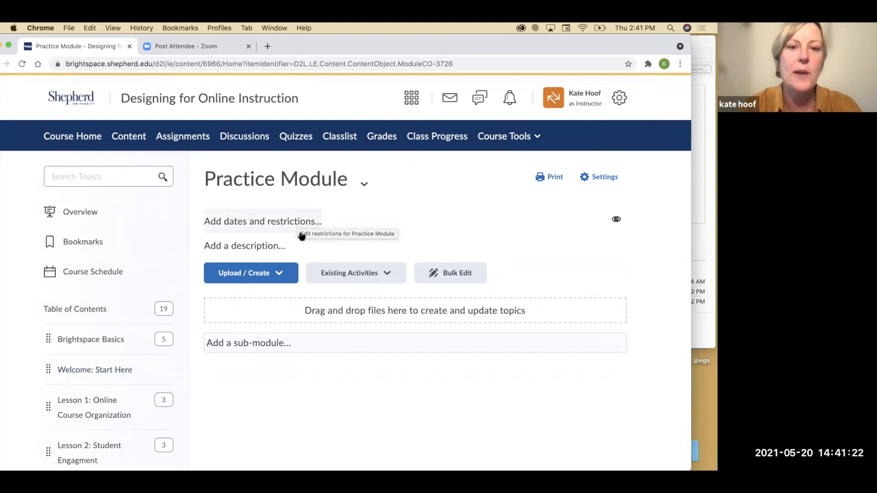
- Open the dates and restrictions of Practice Module and add a start date of 5/20/2021 at 2:00 PM
scroll(188, 351, "down", 1)
scroll(186, 350, "down", 5)
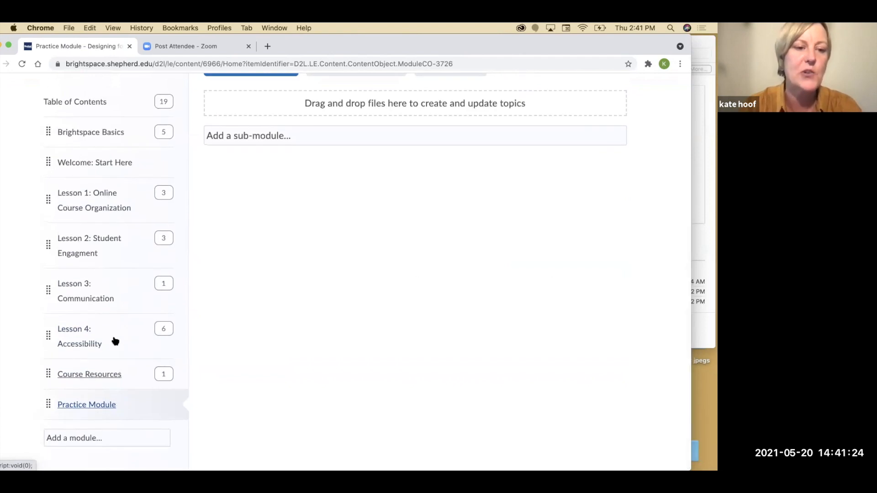
scroll(116, 331, "up", 2)
scroll(119, 323, "up", 3)
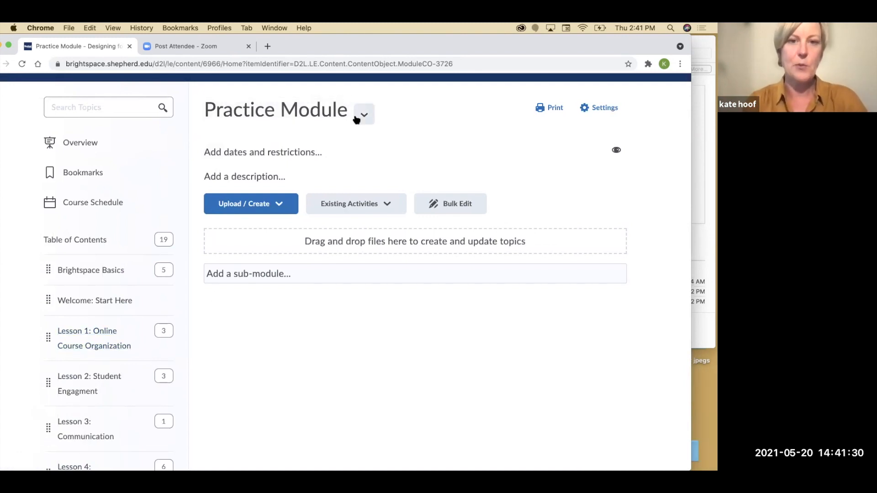
left_click(256, 152)
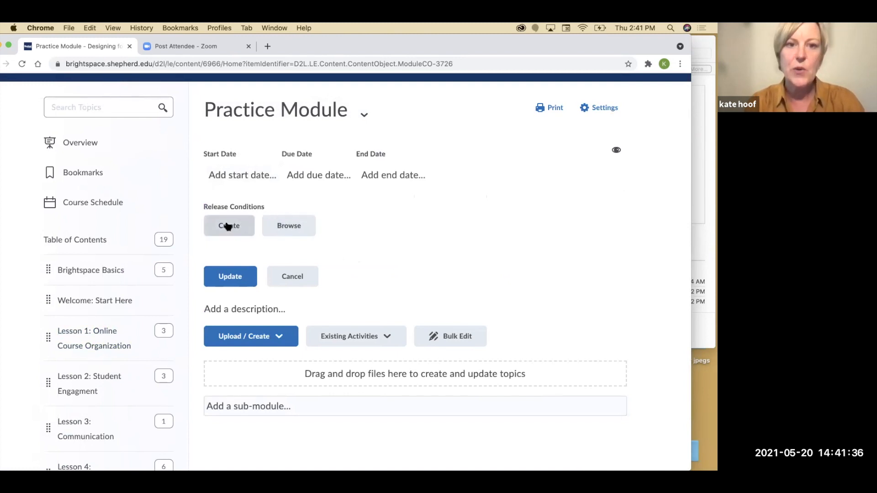
left_click(231, 174)
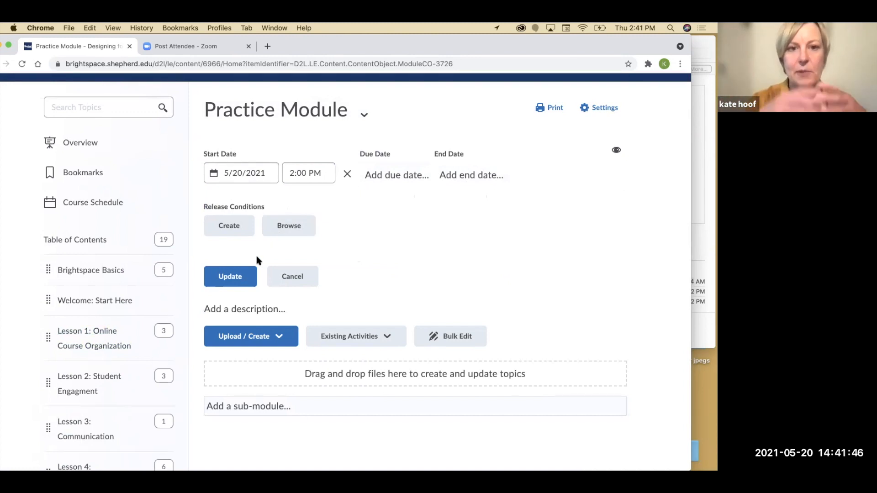
- Review the condition types offered for a release condition on Practice Module, and leave the dialog without creating one
left_click(230, 226)
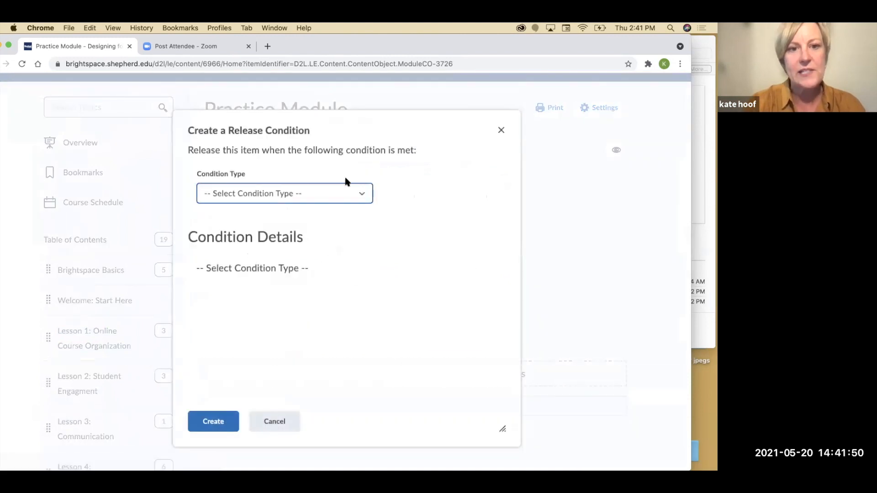
left_click(355, 194)
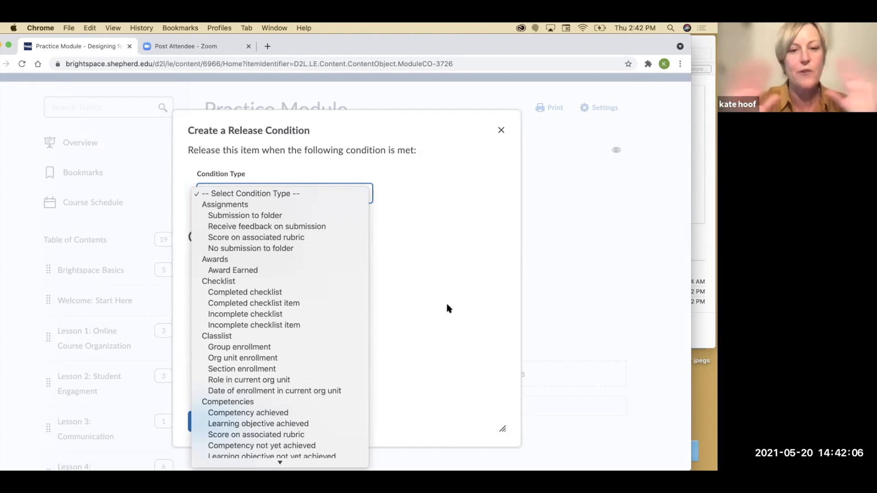
left_click(451, 346)
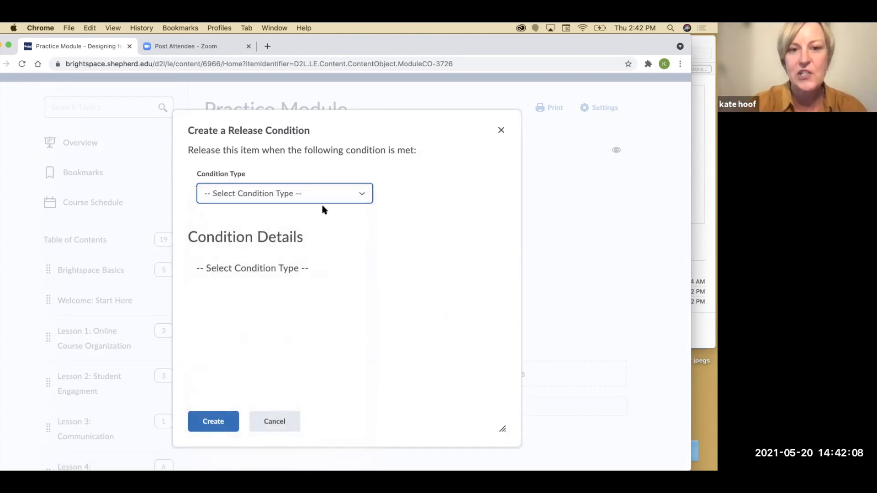
left_click(226, 417)
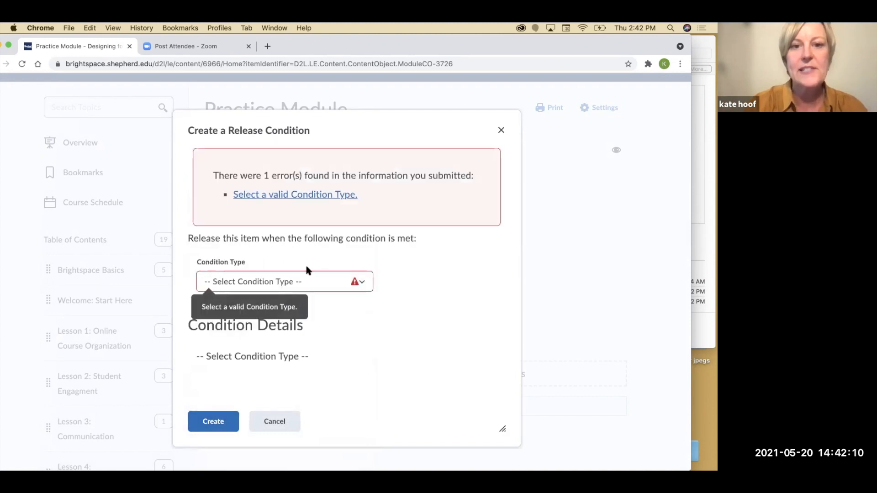
left_click(282, 416)
scroll(395, 226, "down", 3)
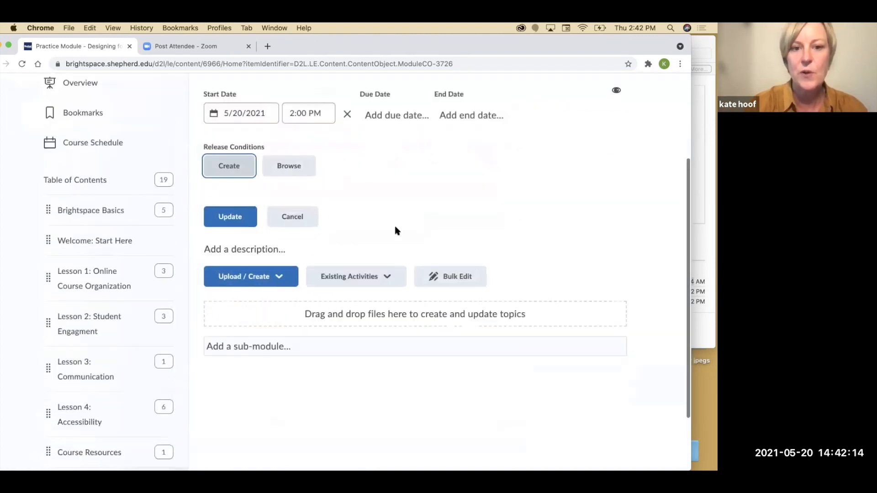
- Clear the start date of Practice Module and leave its dates and restrictions without saving
scroll(366, 229, "up", 3)
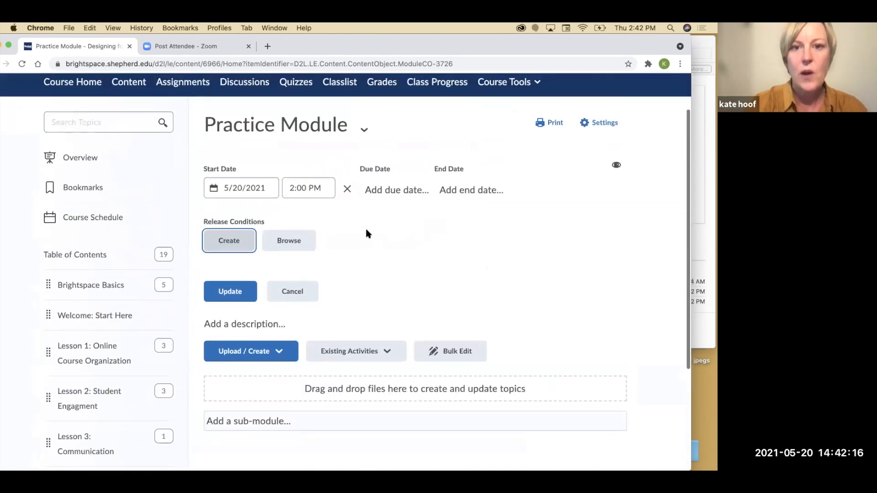
left_click(347, 188)
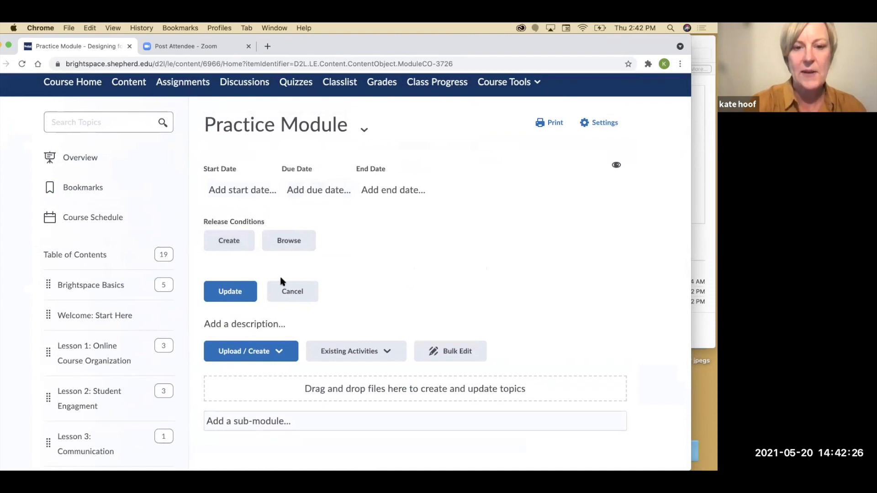
left_click(288, 291)
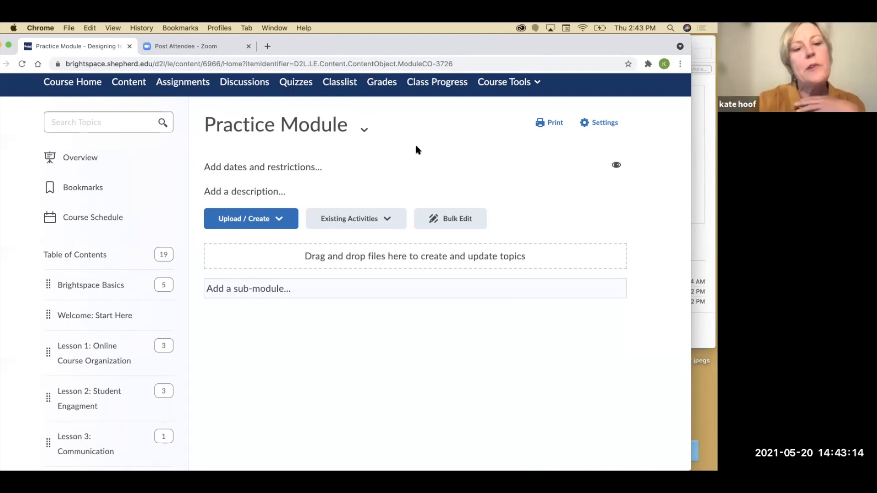
- Review the upload and create options offered for Practice Module, and leave them without choosing one
scroll(111, 222, "up", 2)
scroll(111, 221, "down", 4)
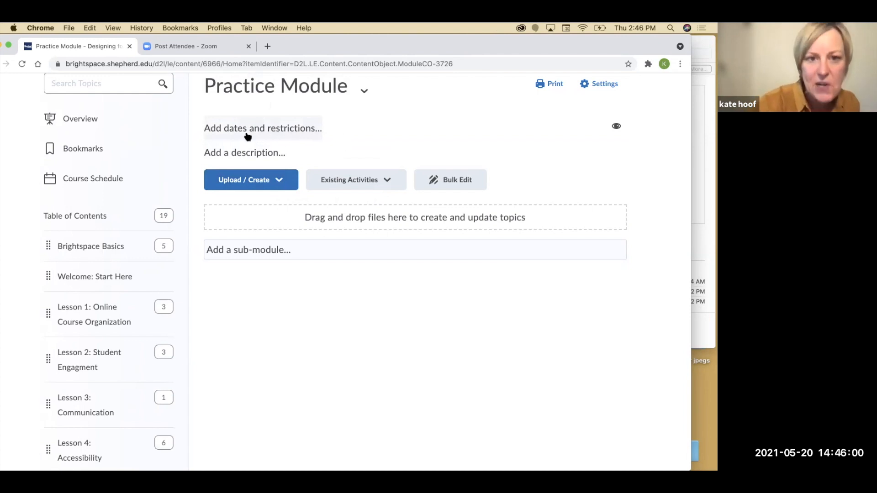
scroll(286, 100, "up", 1)
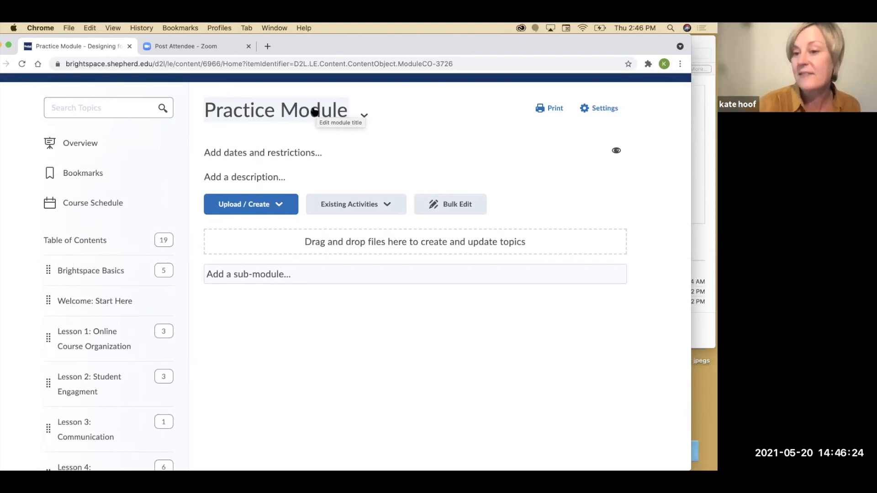
left_click(288, 211)
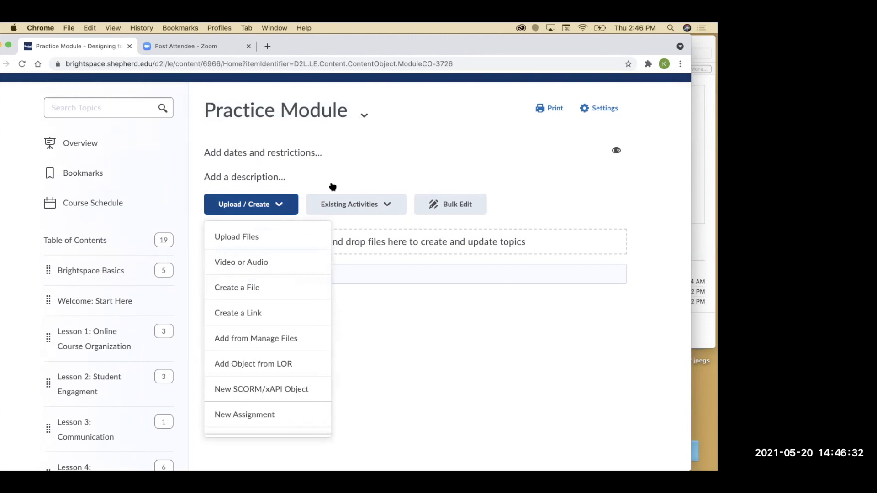
left_click(425, 151)
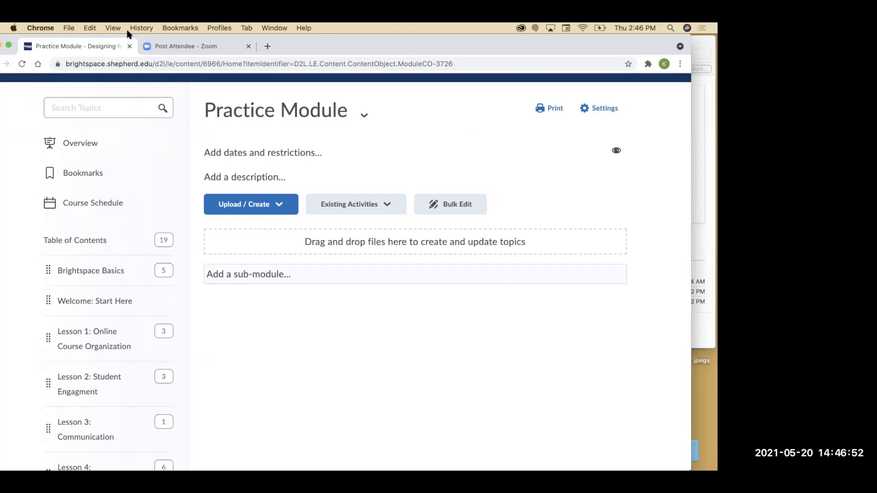
- Reposition the browser and Workshop Folder windows so both are reachable, select Brightspace Training Calendar.pdf in the folder, and return to the browser
left_click(544, 177)
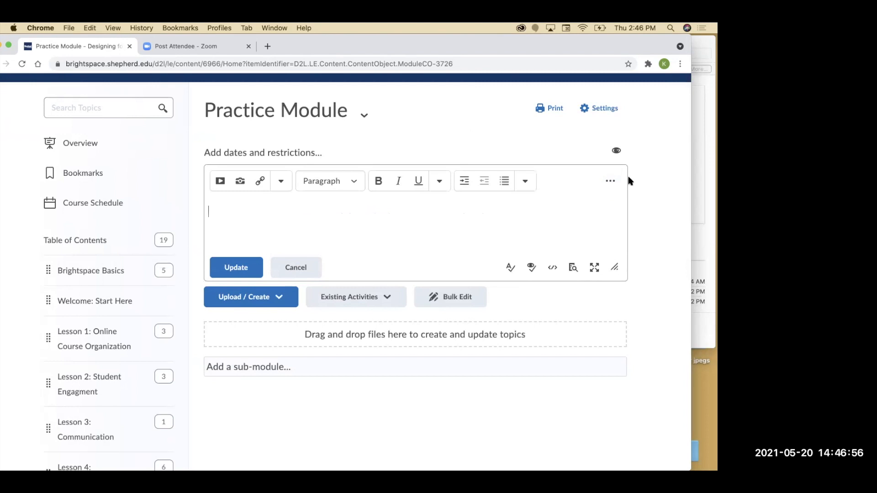
left_click_drag(663, 35, 656, 60)
left_click(296, 293)
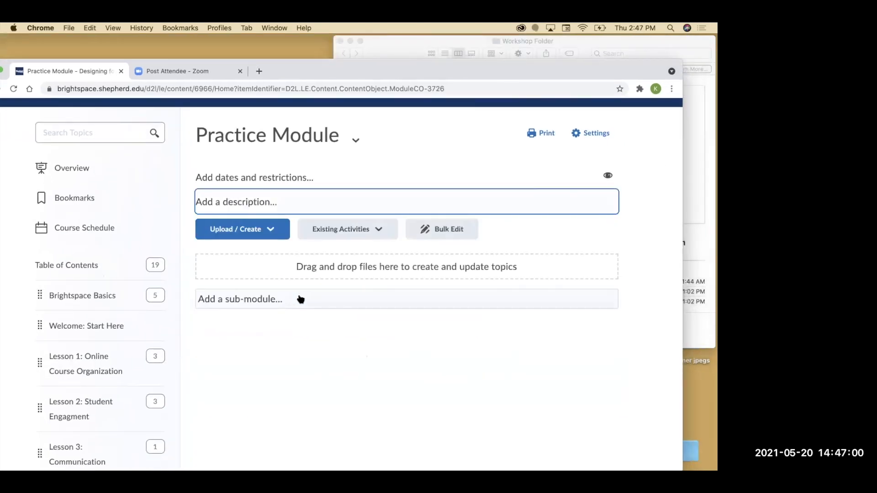
left_click(698, 245)
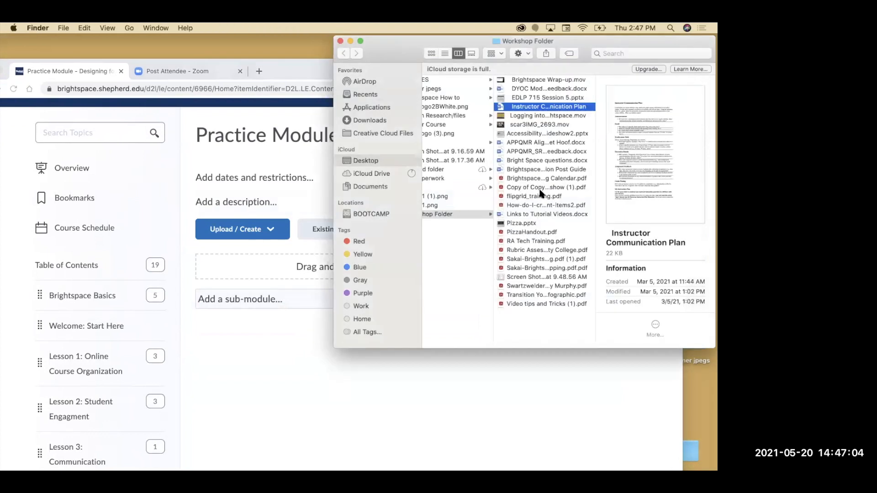
left_click(544, 179)
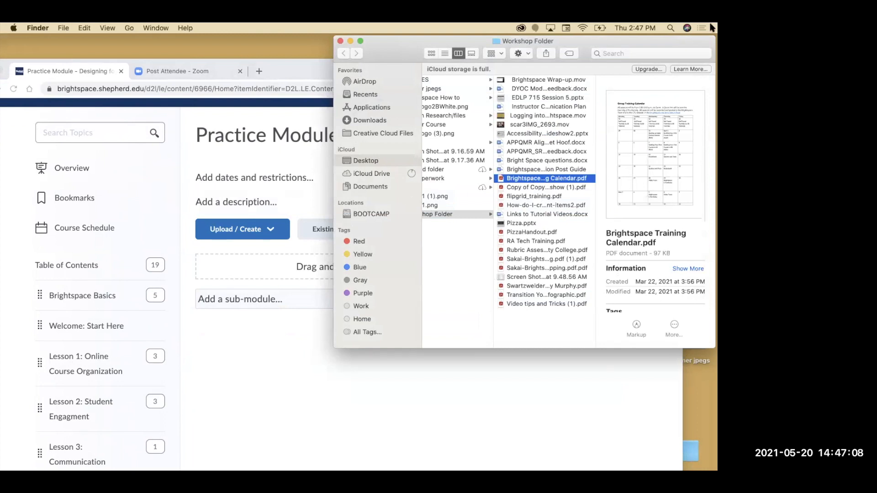
left_click_drag(700, 40, 700, 45)
left_click_drag(709, 153, 709, 40)
left_click(301, 363)
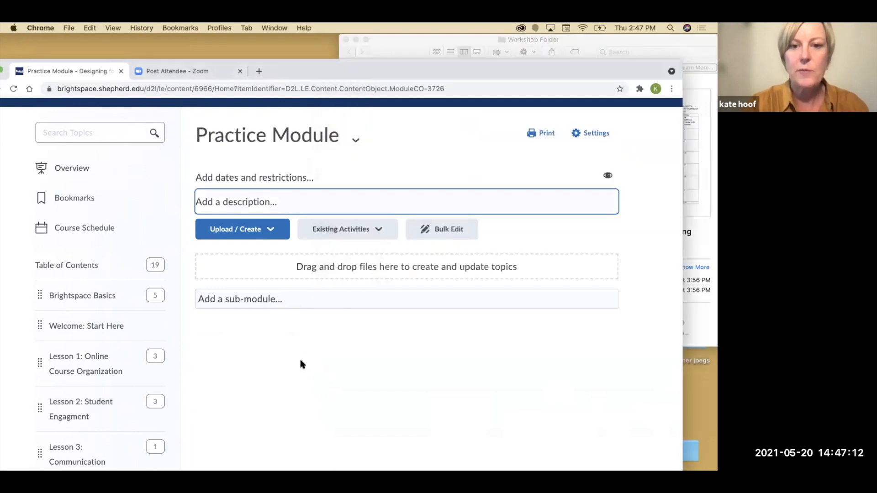
left_click(234, 204)
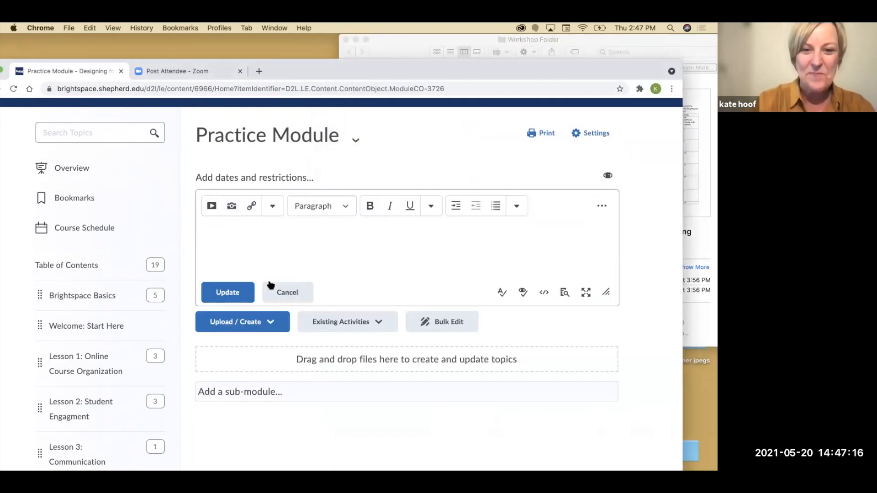
left_click(271, 288)
left_click(244, 207)
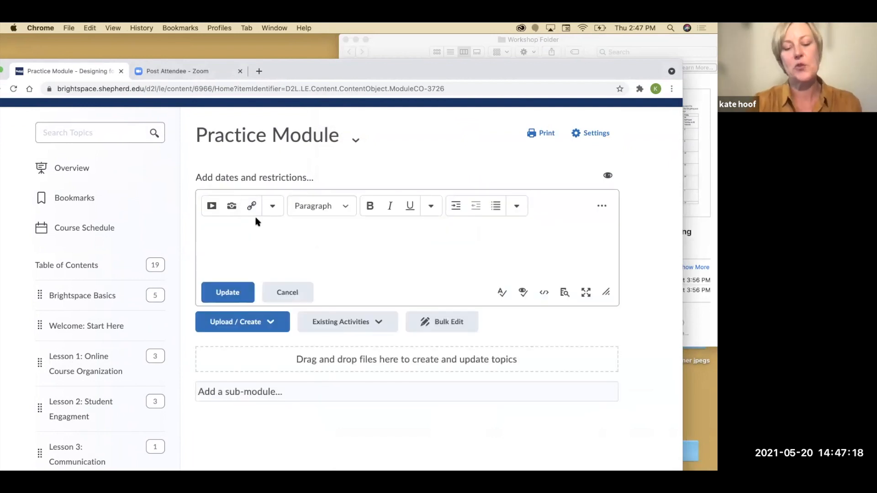
type("This")
key("BackSpace")
key("BackSpace")
key("BackSpace")
key("BackSpace")
type("W")
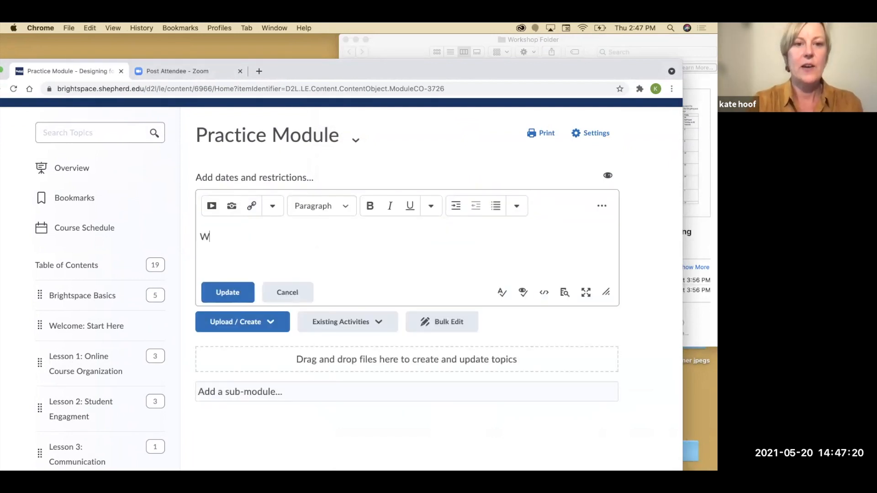
type("elcome to P")
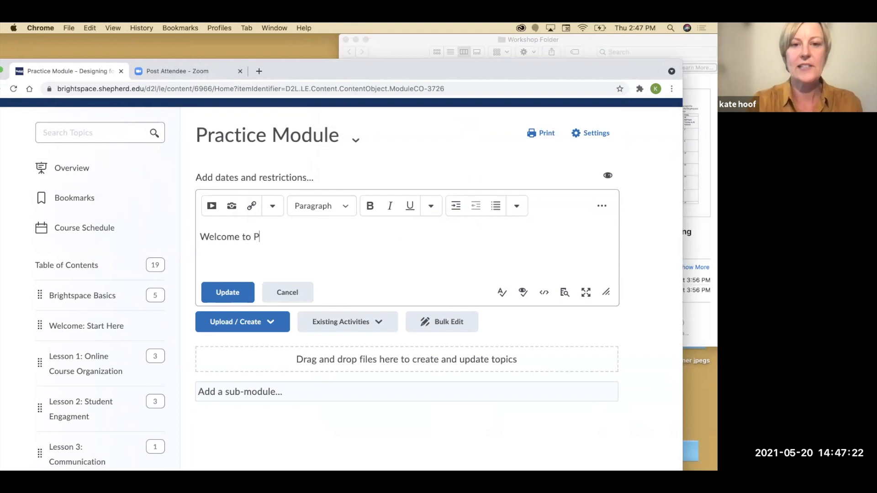
type("ractice Mou")
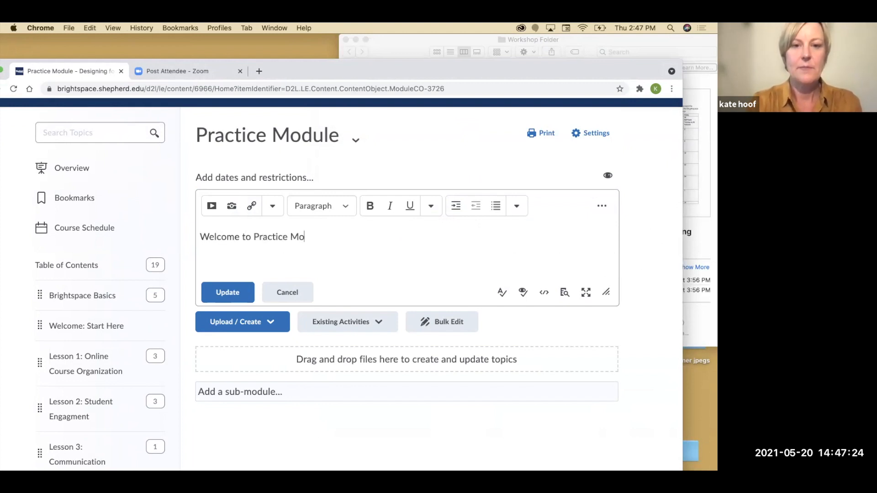
key("BackSpace")
key("BackSpace")
key("BackSpace")
key("BackSpace")
key("BackSpace")
key("BackSpace")
key("BackSpace")
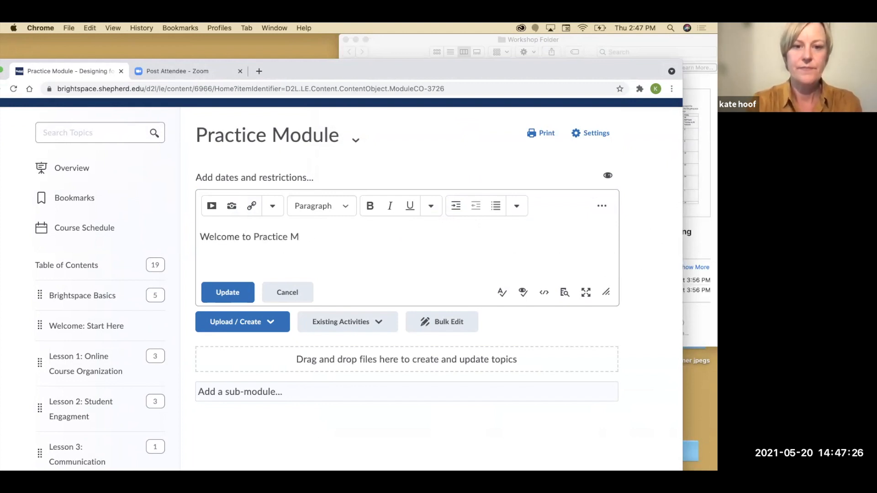
left_click(287, 292)
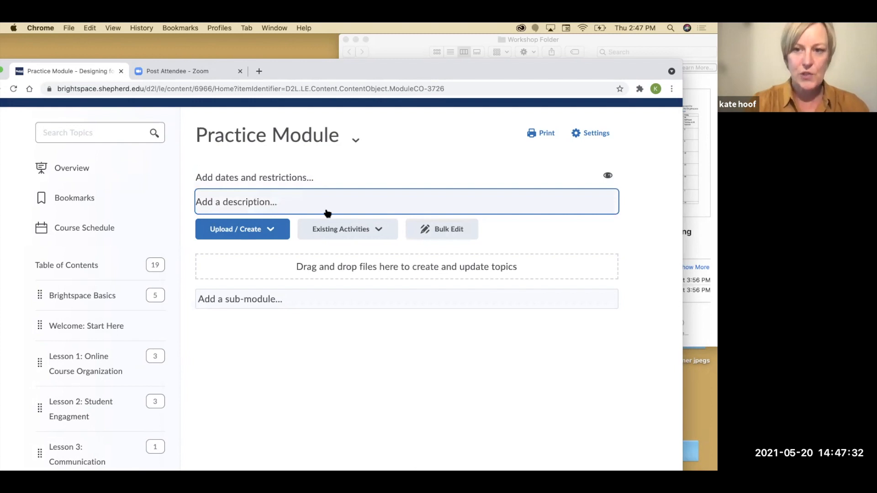
- Add and save the description "This is where I add a description of the module." for Practice Module
left_click(284, 202)
type("This is where ")
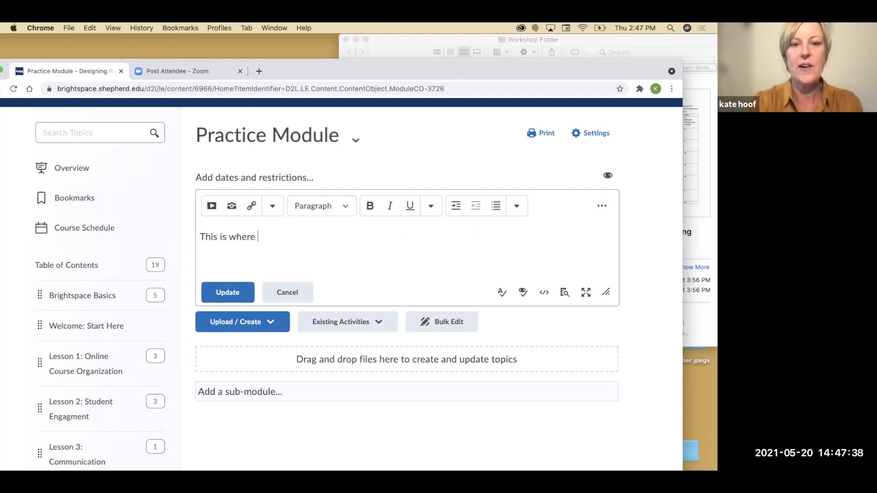
type("I ")
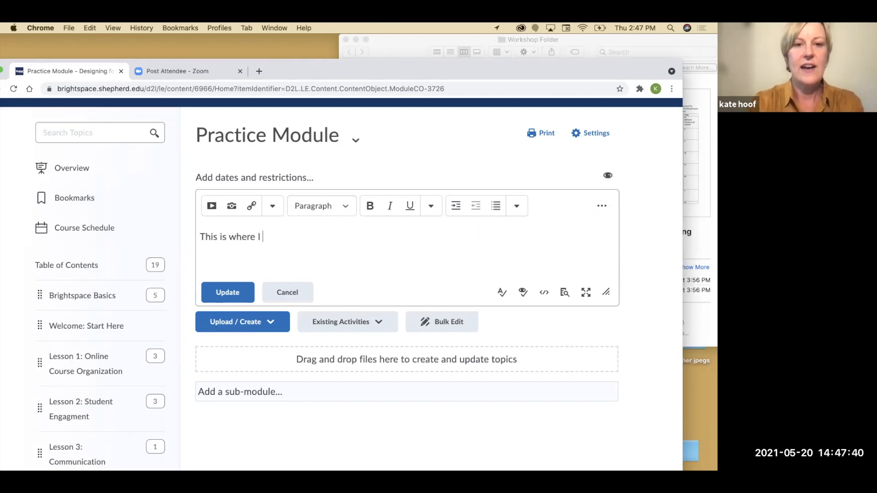
type("add a descriptionof the")
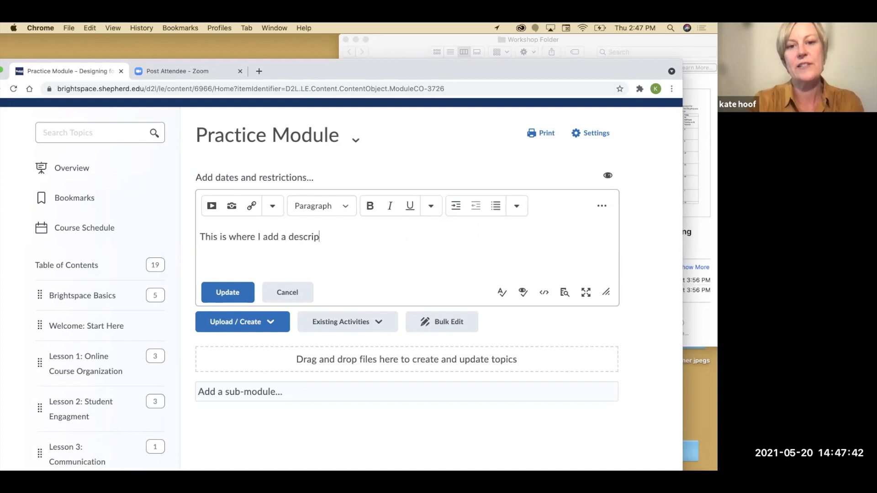
key("BackSpace")
key("BackSpace")
key("BackSpace")
key("BackSpace")
key("BackSpace")
key("BackSpace")
key("BackSpace")
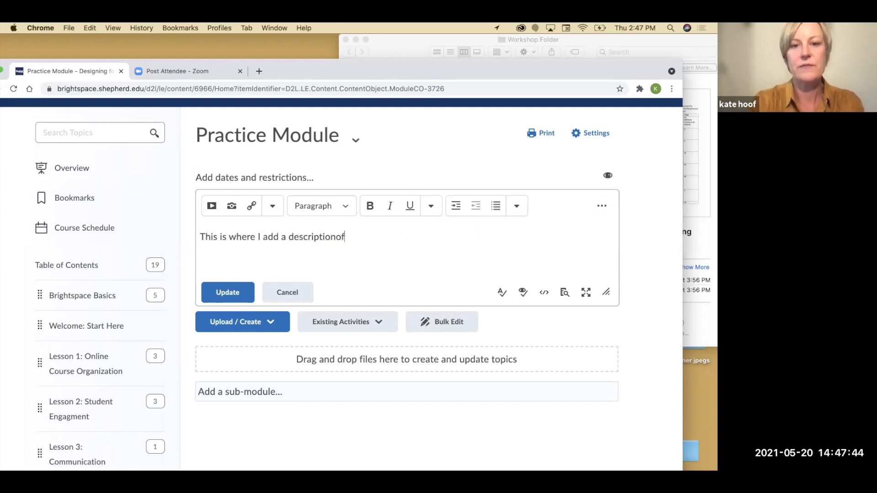
type("of th emd")
key("BackSpace")
key("BackSpace")
key("BackSpace")
key("BackSpace")
type("ed")
key("BackSpace")
type("modle")
key("BackSpace")
key("BackSpace")
type("ule.")
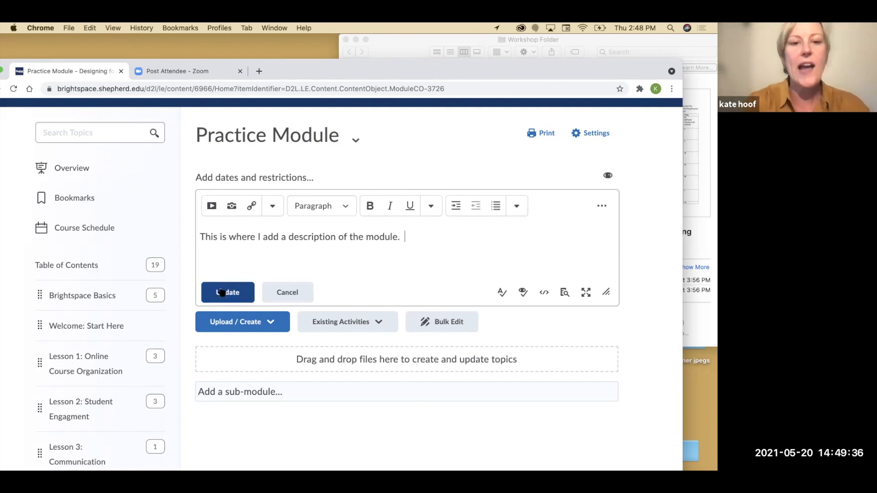
left_click(236, 294)
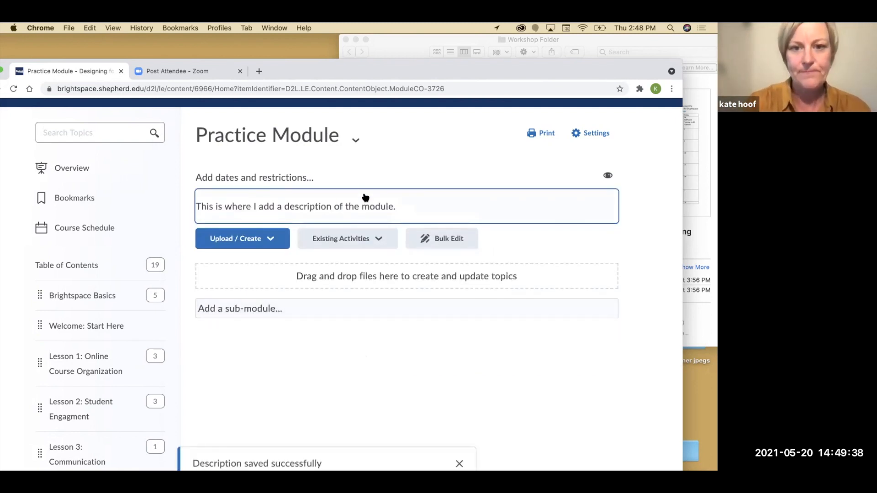
- Review the Insert Stuff sources available in the Practice Module description editor, and save the description without inserting anything
left_click(399, 204)
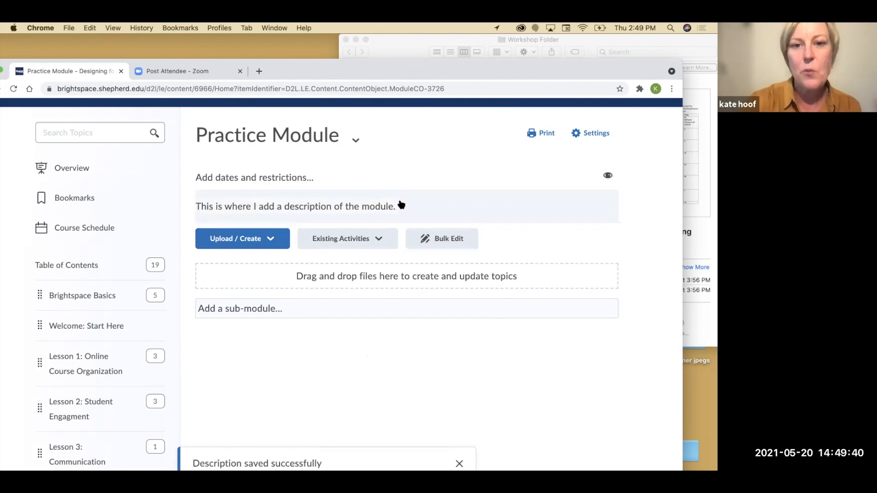
left_click(211, 206)
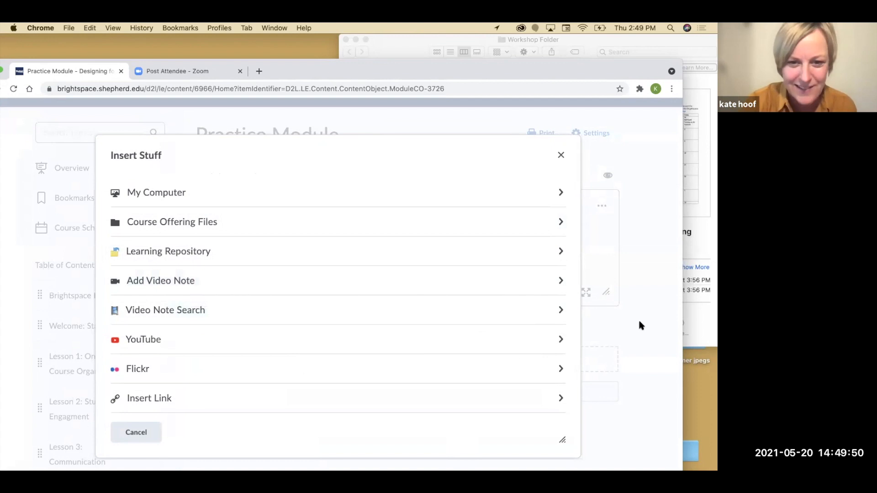
left_click(561, 155)
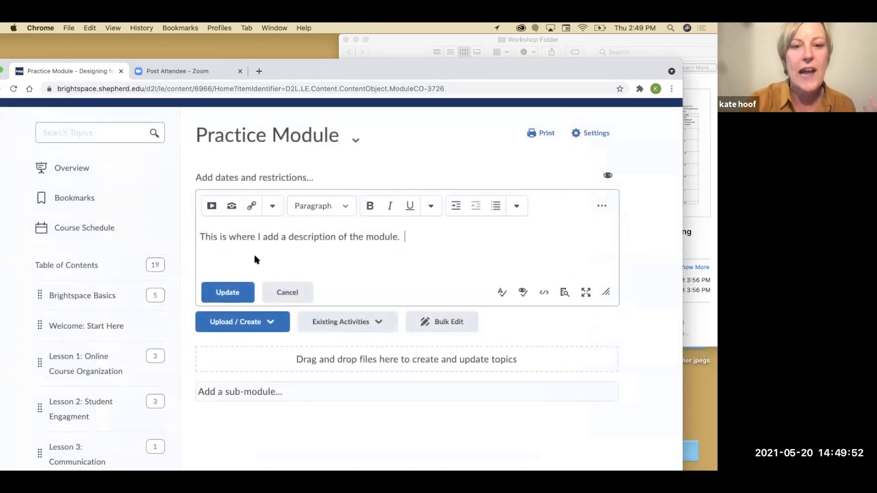
left_click(229, 292)
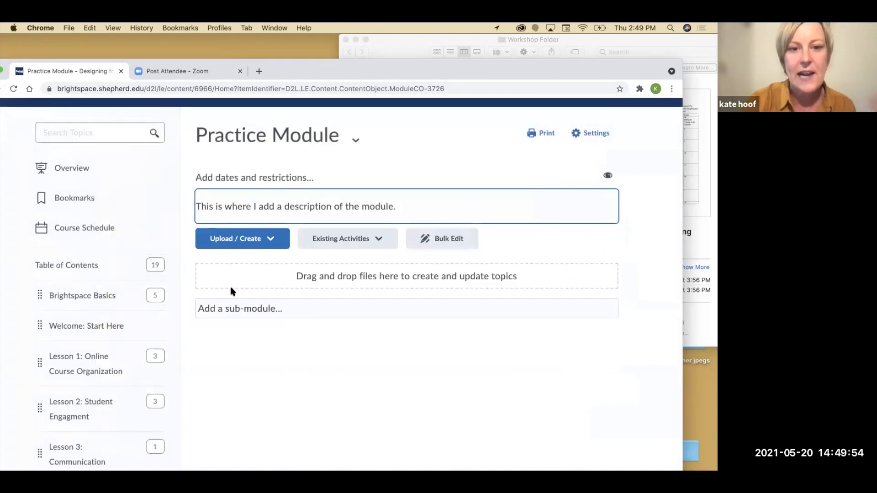
- Upload Brightspace Training Calendar.pdf, Copy of Copy of Final Thursdays Accessible Slideshow (1).pdf and flipgrid_training.pdf together from Workshop Folder to Practice Module
left_click(705, 143)
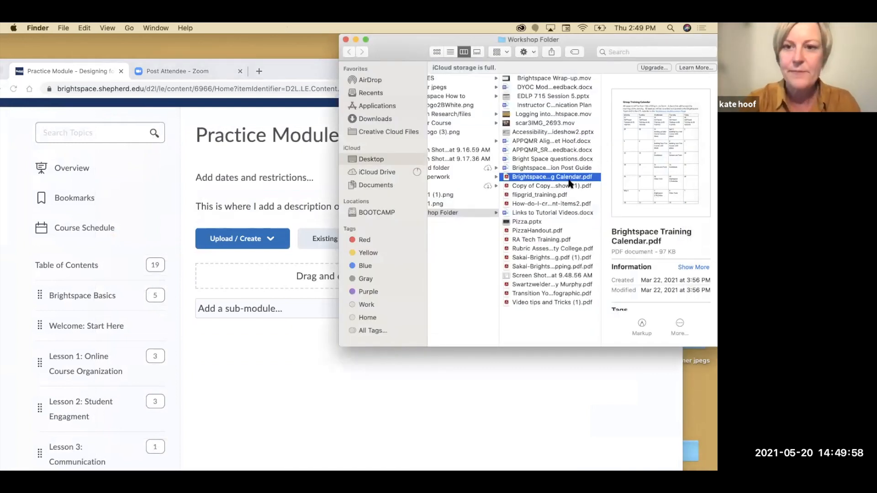
left_click(568, 185, "shift")
left_click(559, 196, "shift")
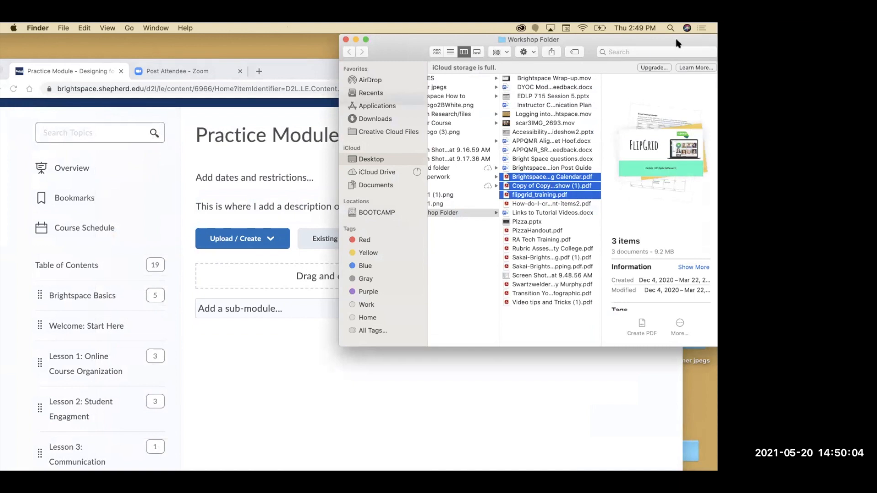
left_click_drag(456, 40, 497, 39)
left_click_drag(563, 189, 292, 278)
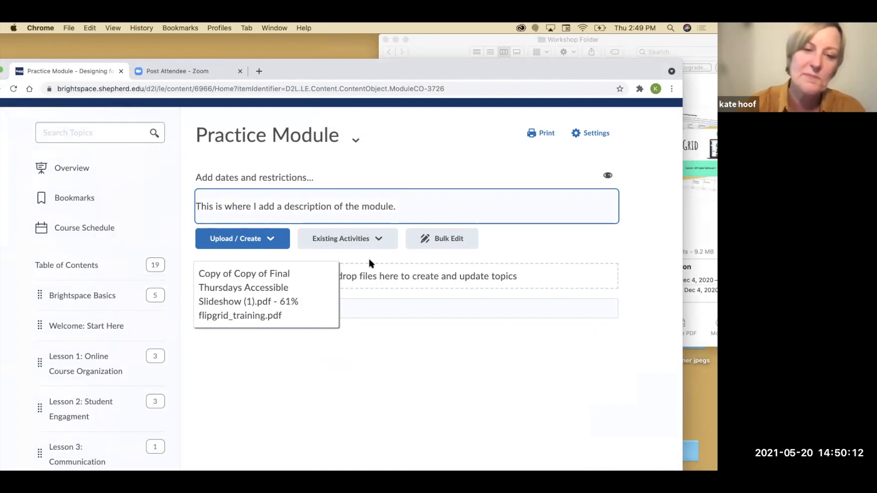
- Review the content types that can be uploaded or created in Practice Module, from file uploads through new surveys
left_click(273, 239)
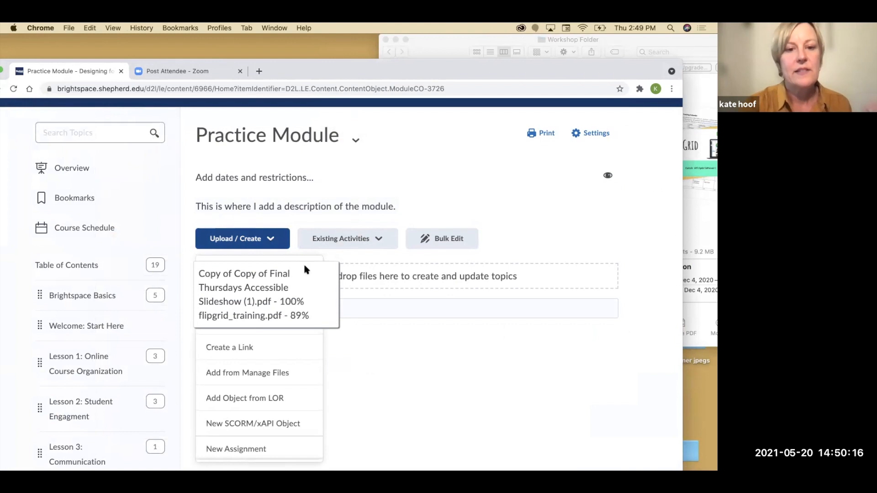
scroll(356, 338, "down", 1)
scroll(357, 343, "down", 1)
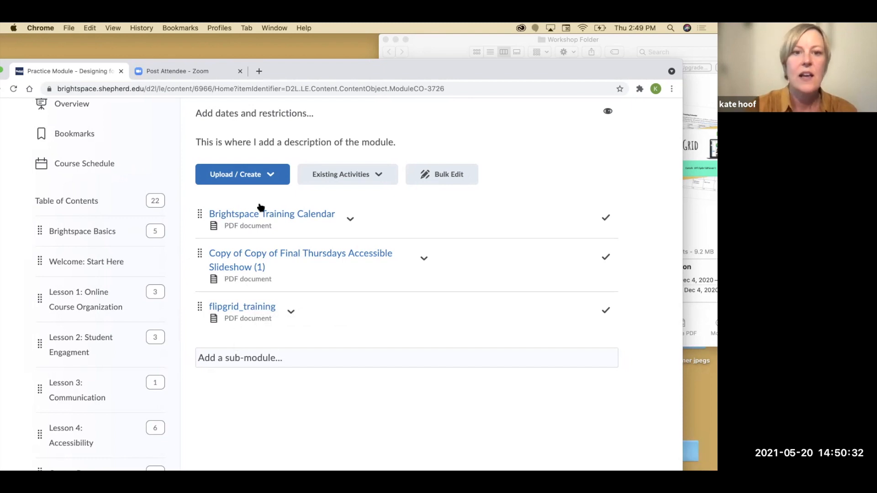
left_click(276, 178)
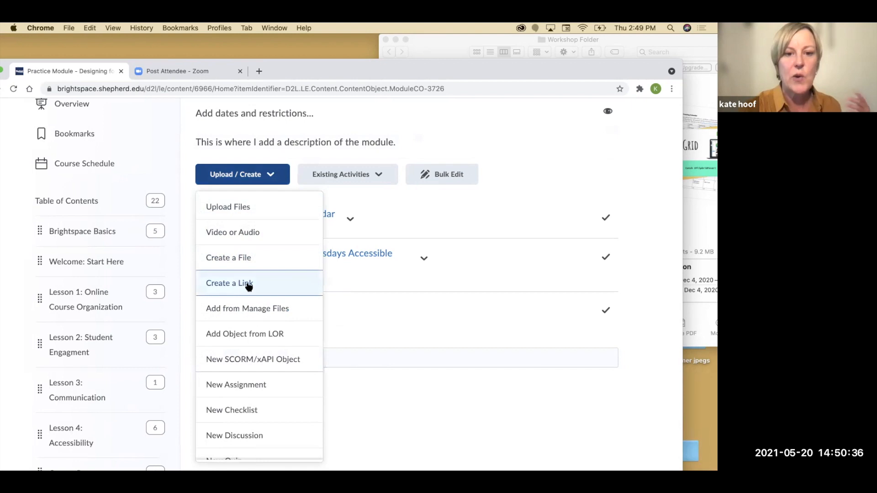
scroll(249, 284, "down", 1)
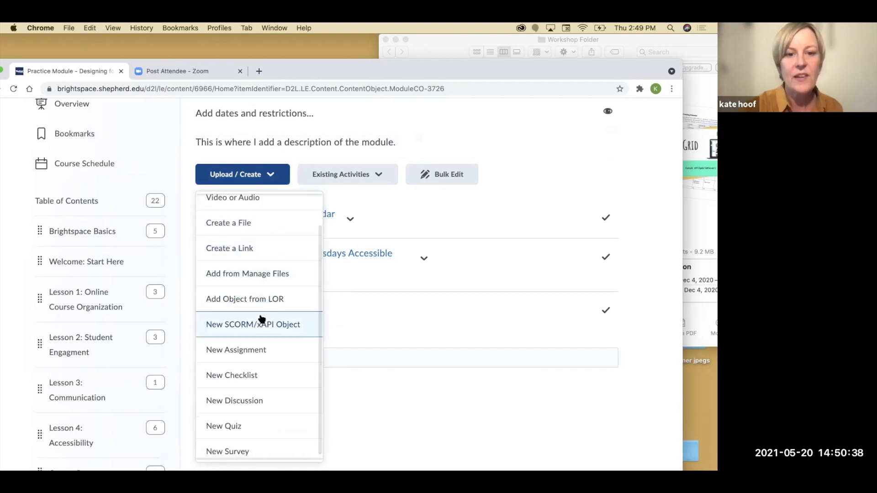
scroll(259, 353, "down", 1)
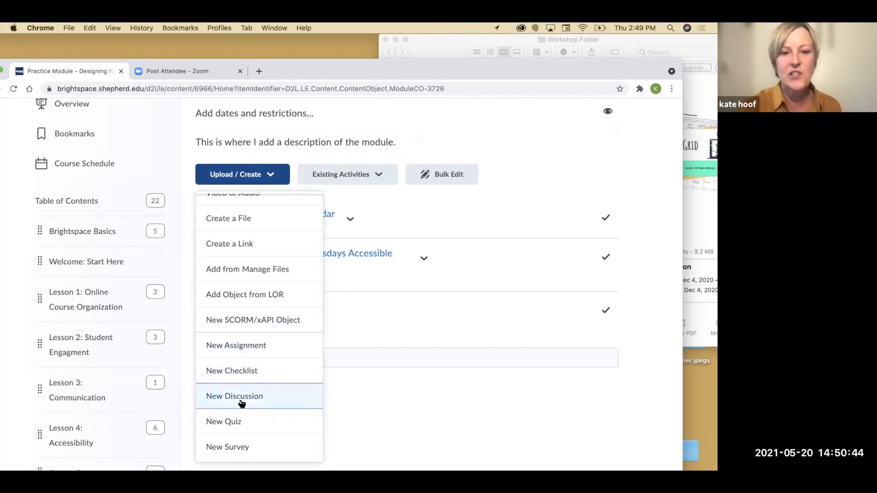
scroll(245, 354, "up", 1)
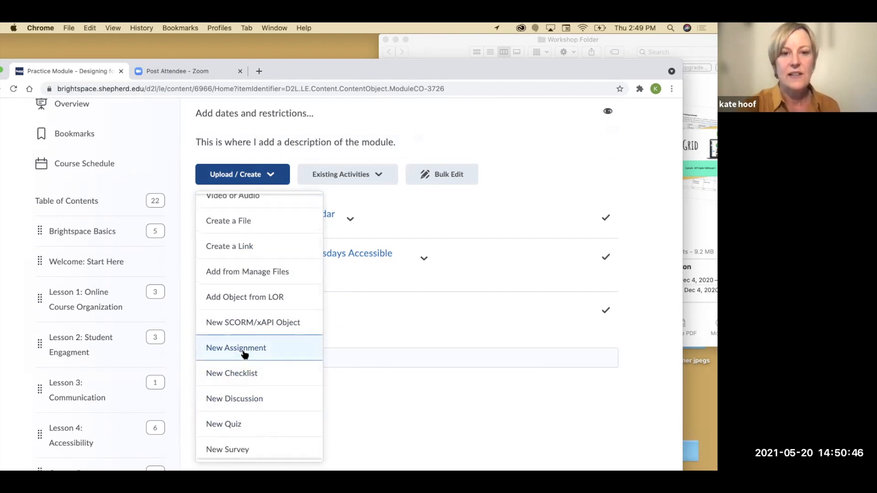
scroll(245, 355, "up", 2)
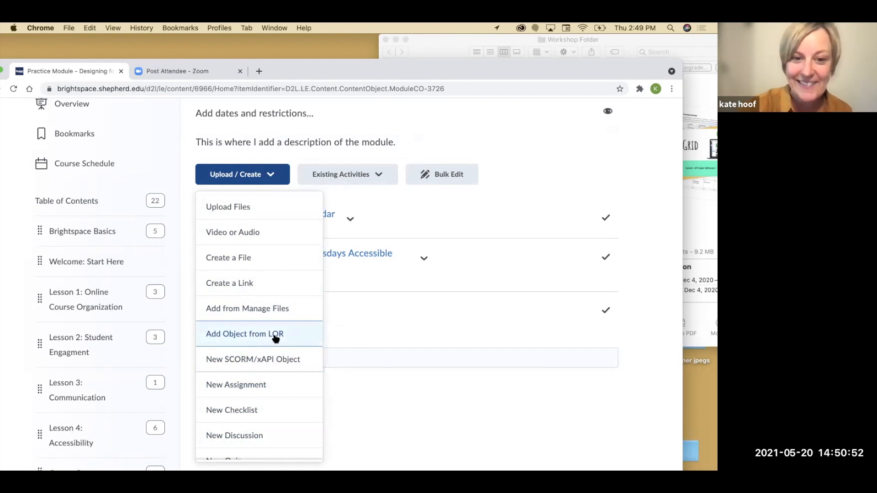
- Browse the Course Offering Files available to add from Manage Files, and leave without adding any
left_click(261, 310)
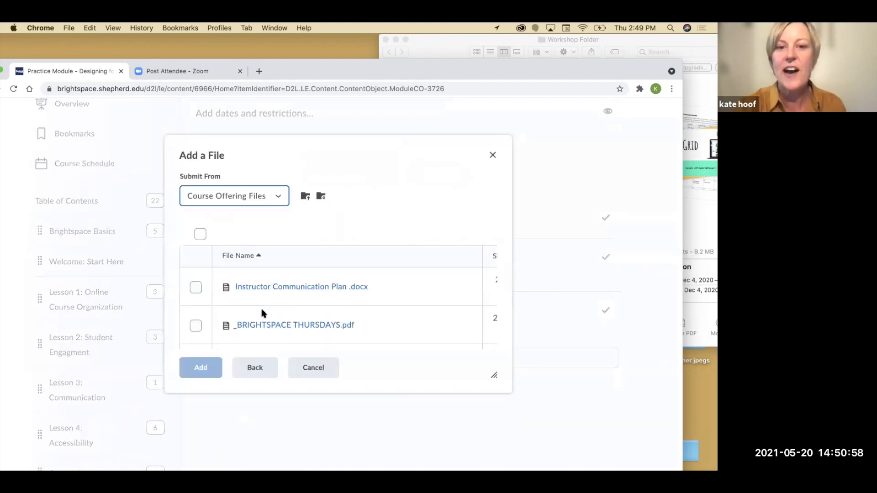
scroll(295, 306, "down", 10)
scroll(297, 310, "down", 15)
scroll(296, 307, "down", 3)
scroll(295, 308, "up", 15)
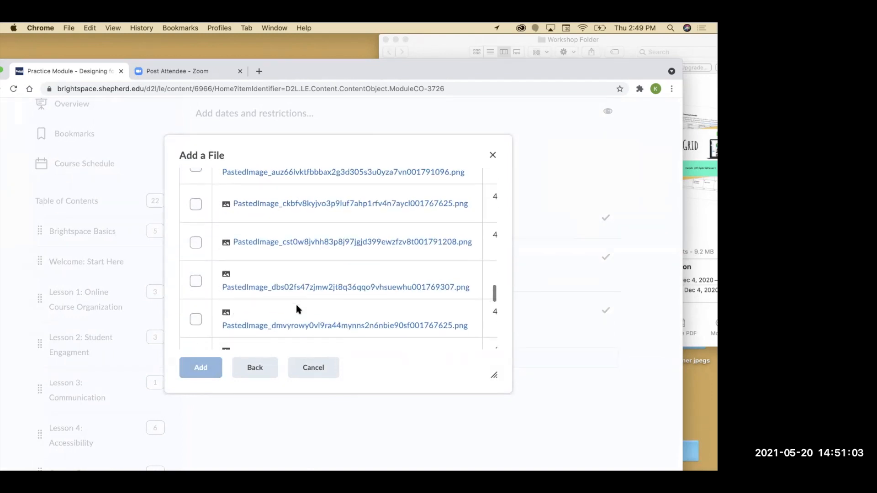
left_click(315, 371)
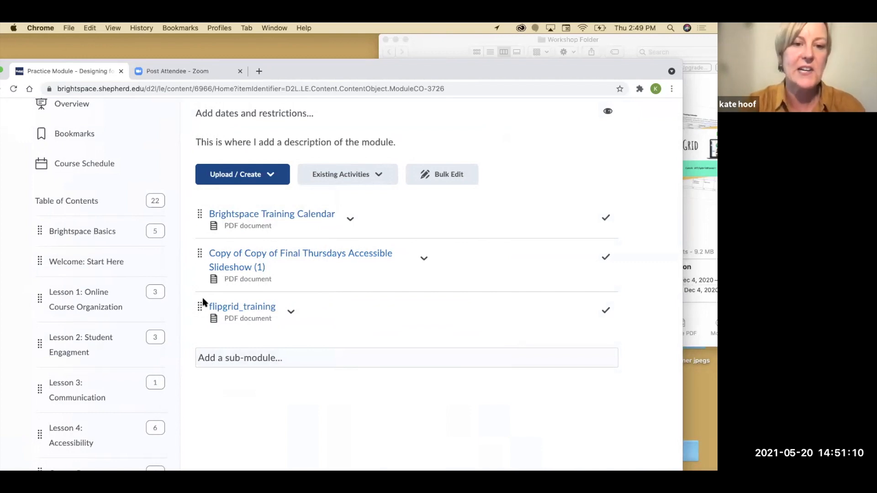
- Move the flipgrid_training topic to the top of Practice Module's topic list
left_click_drag(198, 307, 204, 274)
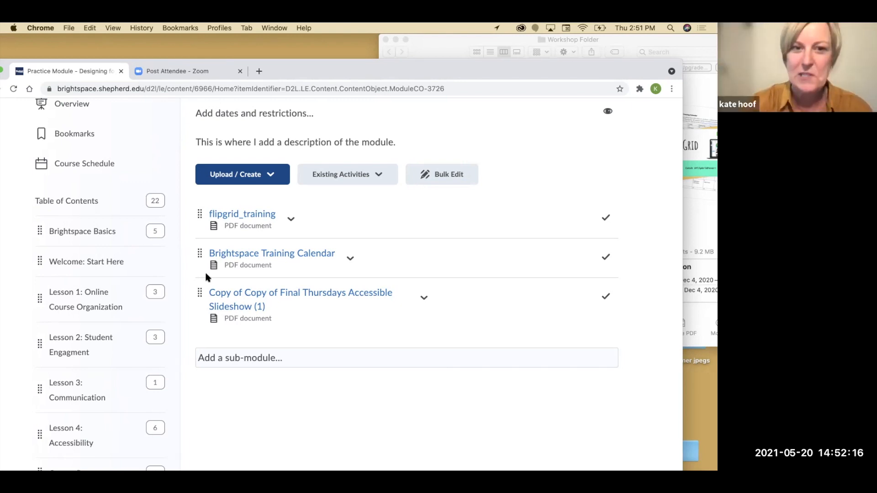
scroll(272, 177, "up", 1)
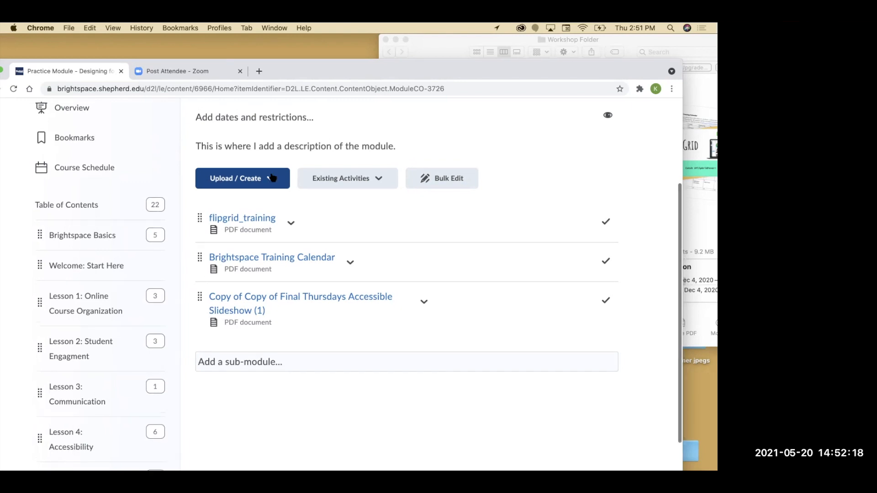
scroll(272, 177, "up", 5)
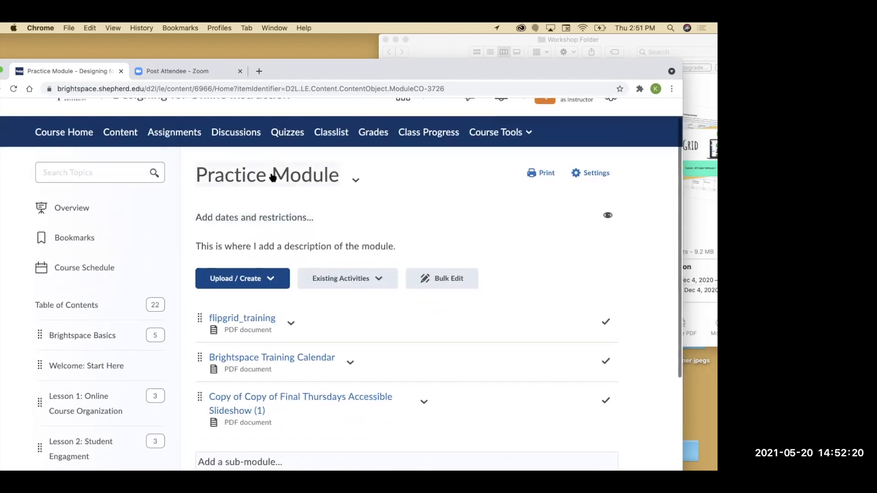
scroll(272, 178, "down", 2)
scroll(272, 179, "up", 1)
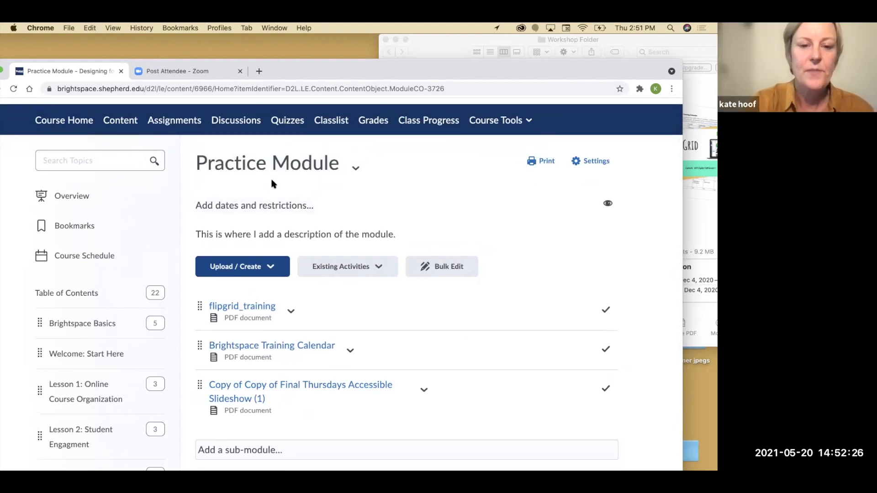
left_click(274, 269)
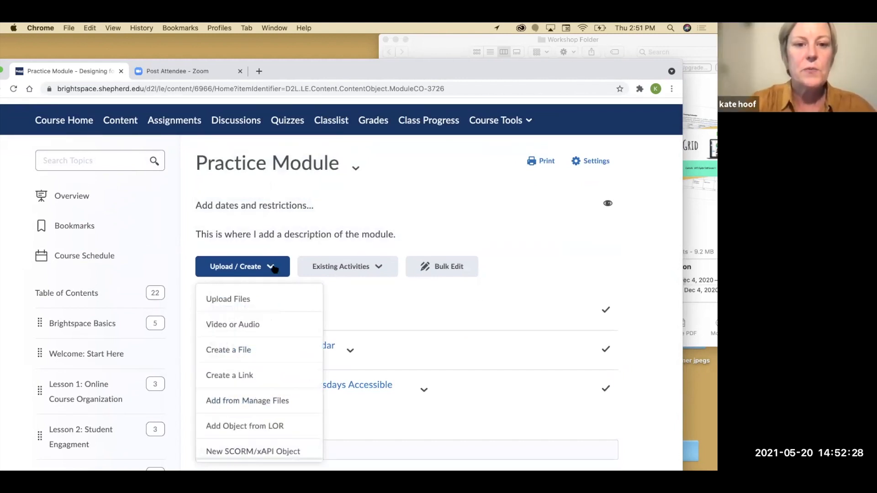
scroll(350, 261, "down", 3)
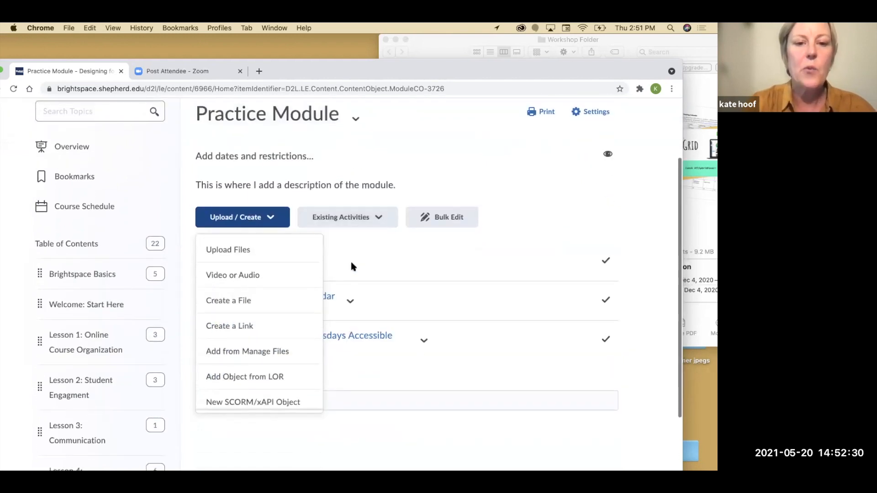
- View the Brightspace Tools for Engagement web page in Lesson 2: Student Engagment, and return to the lesson
left_click(79, 382)
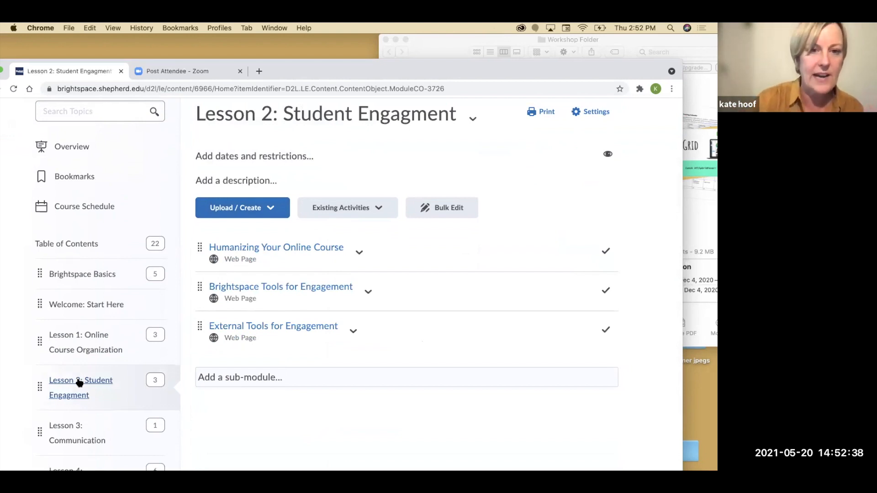
left_click(292, 287)
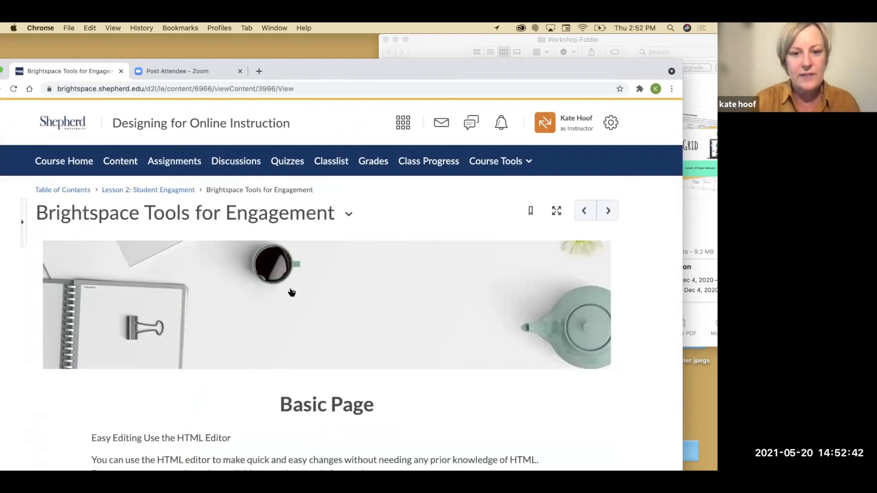
scroll(291, 293, "down", 6)
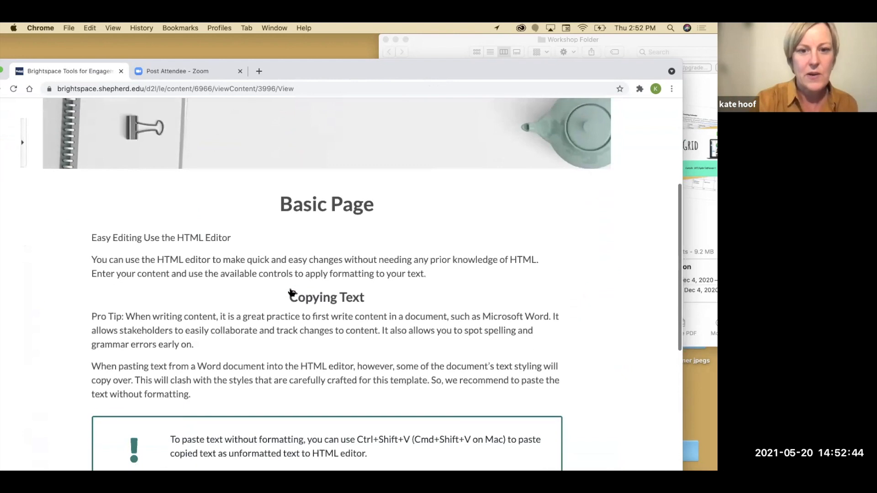
scroll(292, 292, "down", 2)
left_click(13, 88)
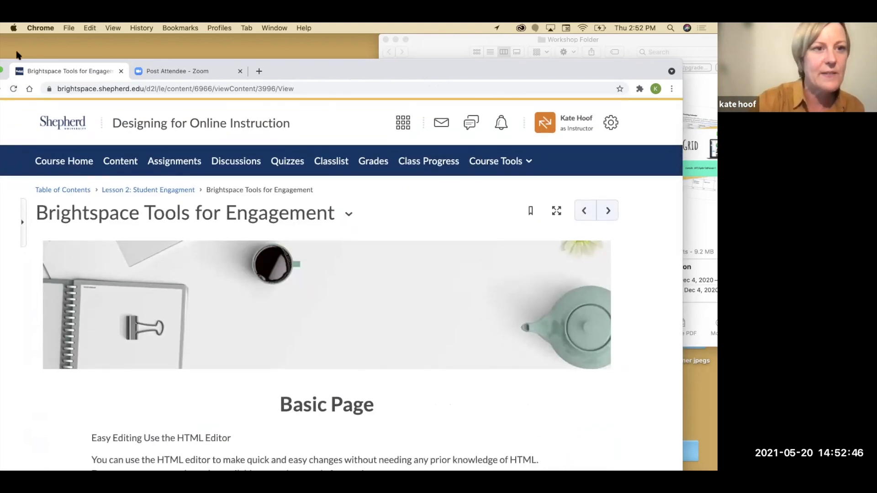
left_click(136, 190)
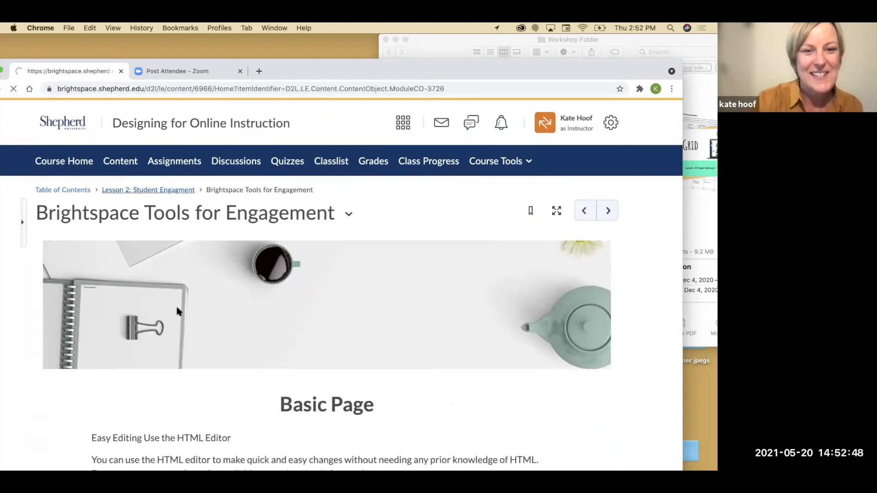
- Preview the flipgrid_training and Brightspace Training Calendar PDFs in Practice Module, returning to the module after each
scroll(141, 333, "down", 5)
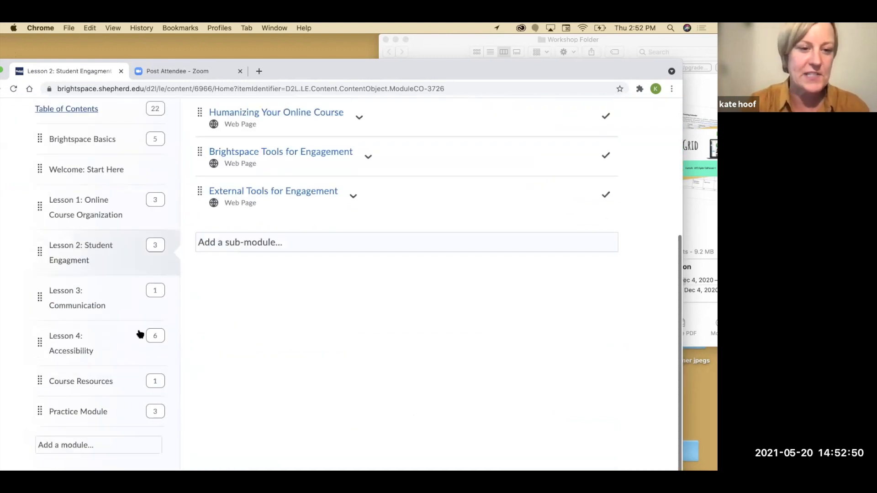
left_click(74, 434)
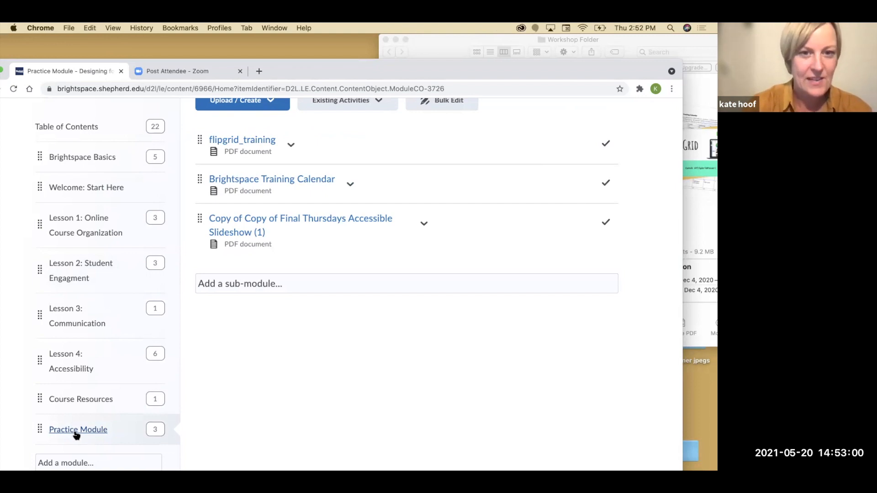
scroll(361, 259, "up", 1)
scroll(361, 262, "up", 3)
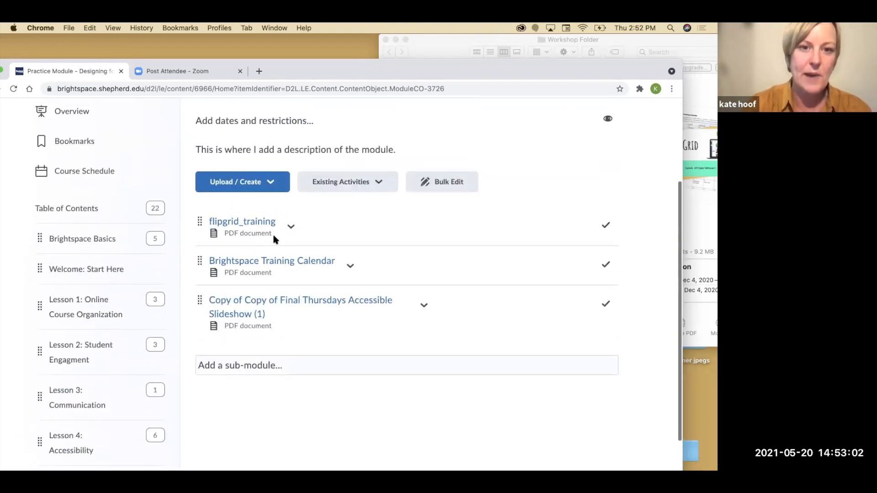
left_click(249, 223)
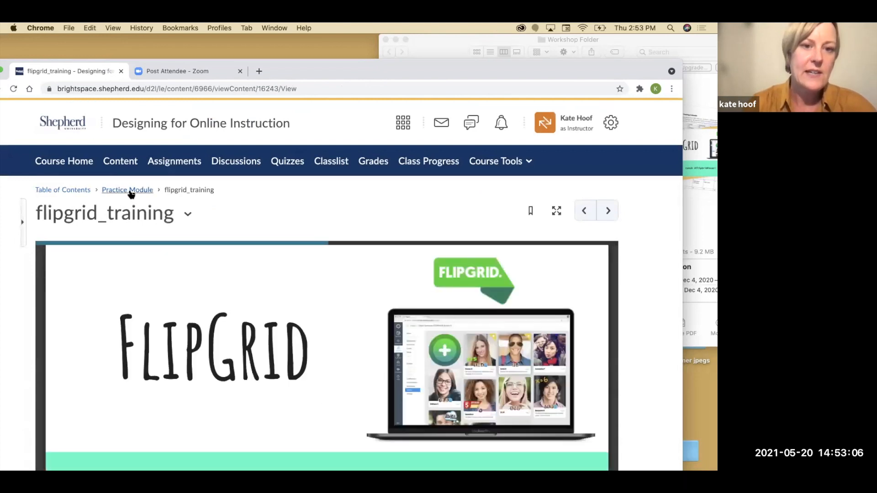
scroll(128, 190, "down", 2)
scroll(128, 189, "up", 1)
left_click(122, 156)
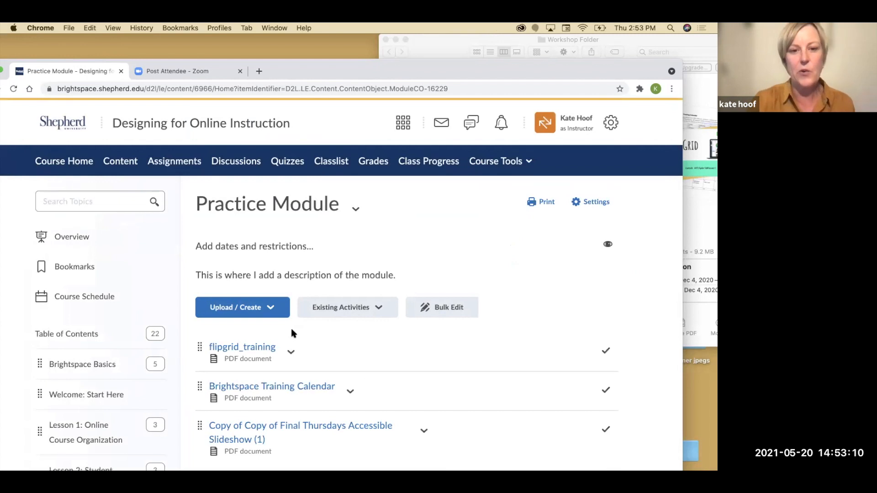
left_click(296, 388)
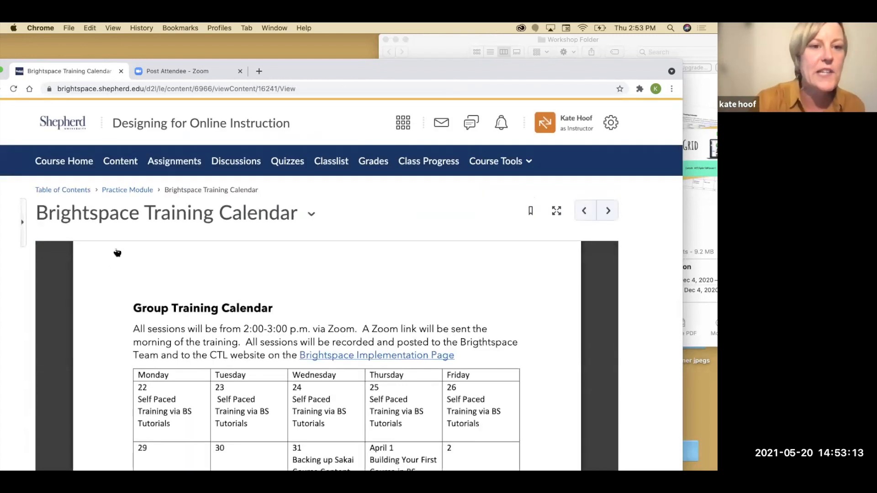
left_click(137, 190)
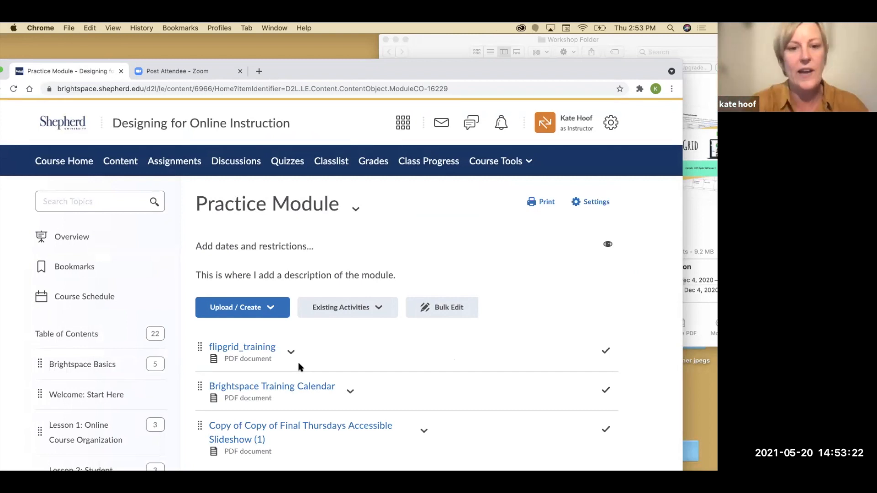
- Start a new created file in Practice Module and title it Design
scroll(299, 363, "down", 3)
scroll(300, 368, "down", 1)
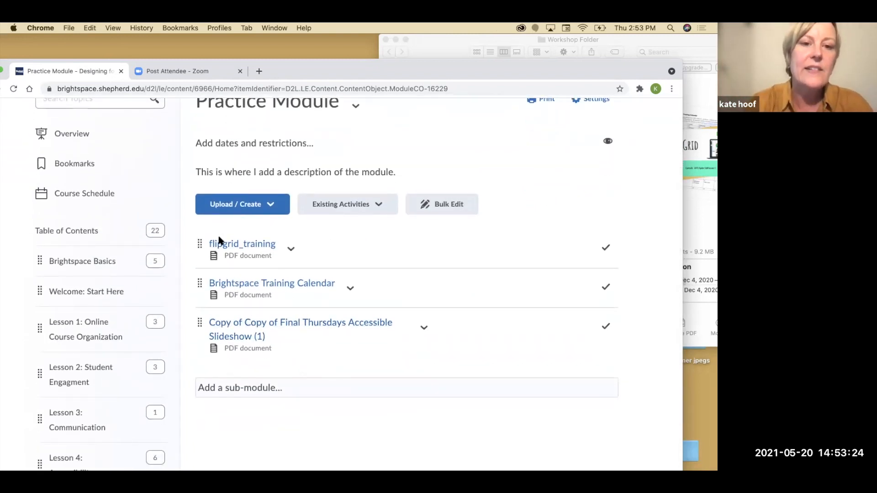
left_click(271, 209)
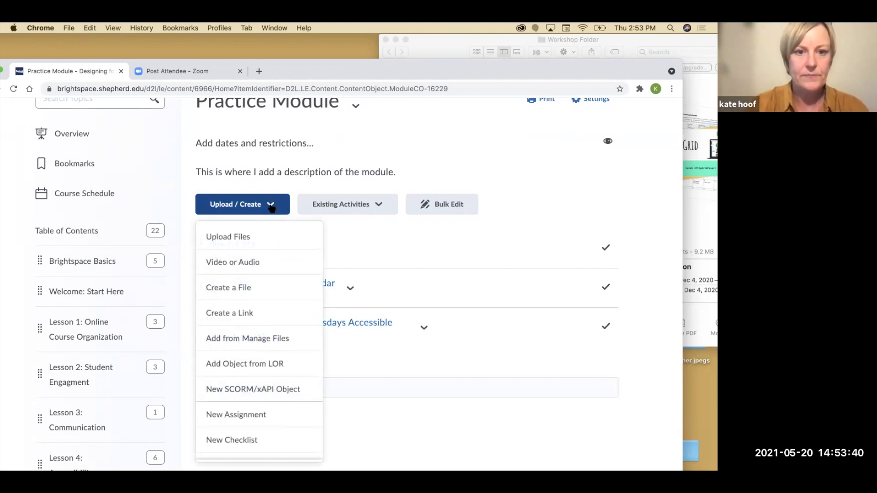
left_click(243, 287)
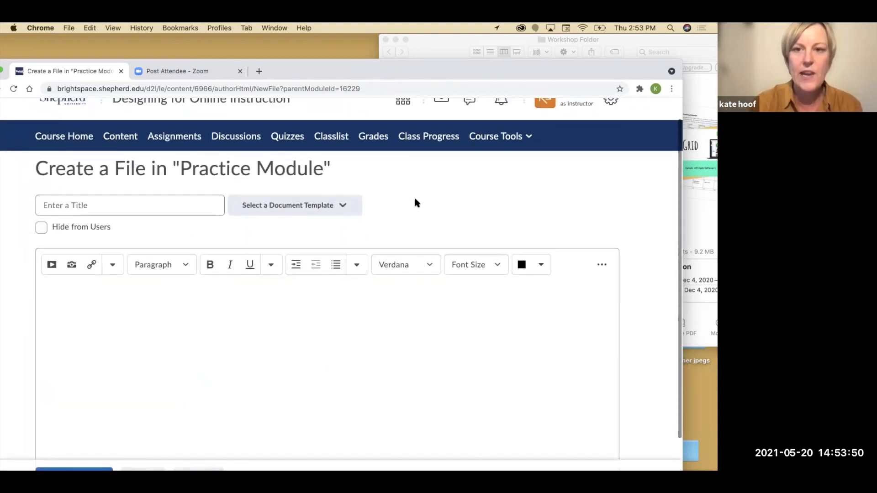
scroll(414, 201, "down", 3)
left_click(301, 271)
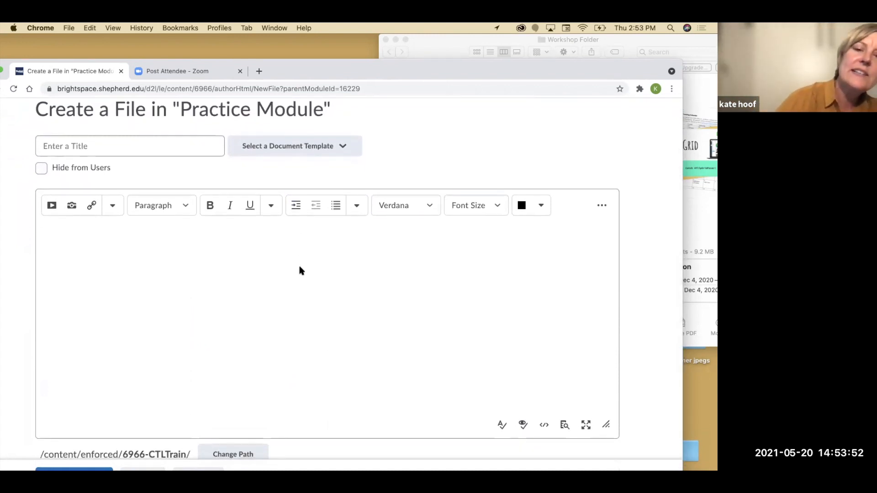
left_click(97, 149)
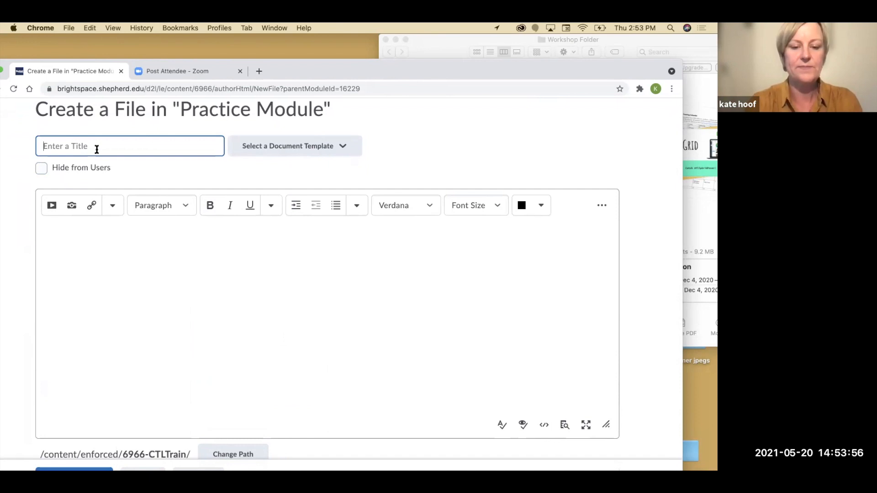
type("L")
key("BackSpace")
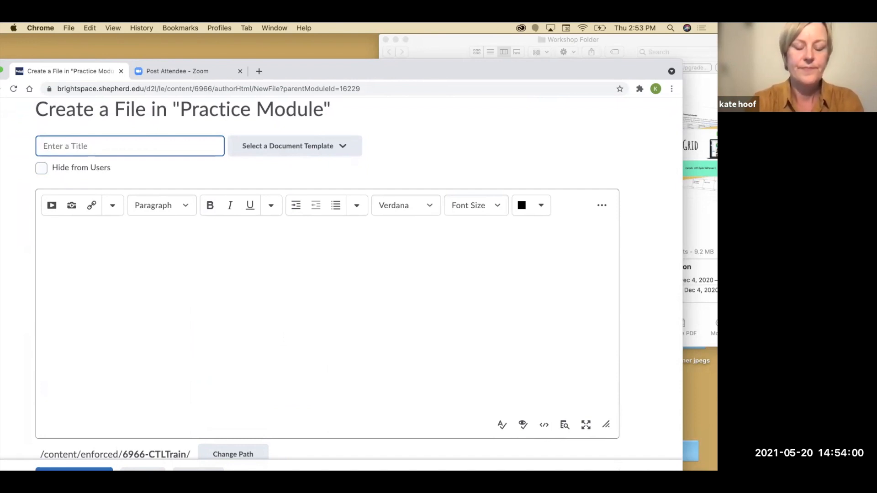
type("Desi")
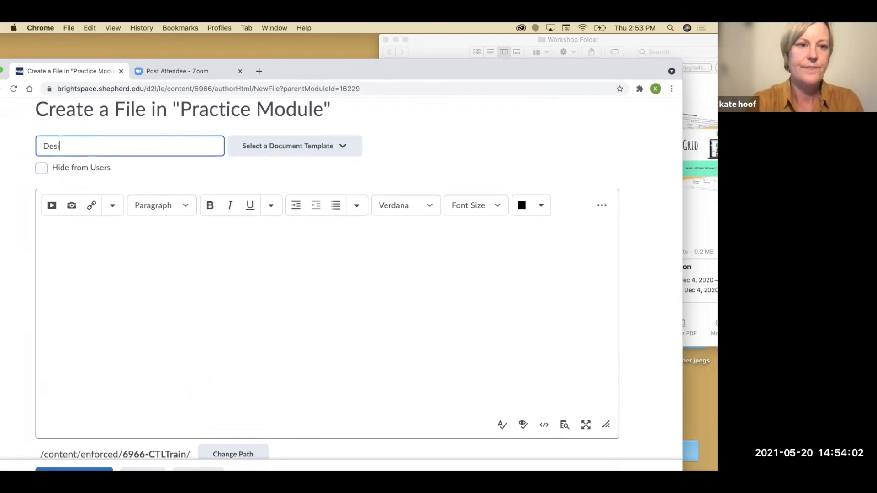
type("gn")
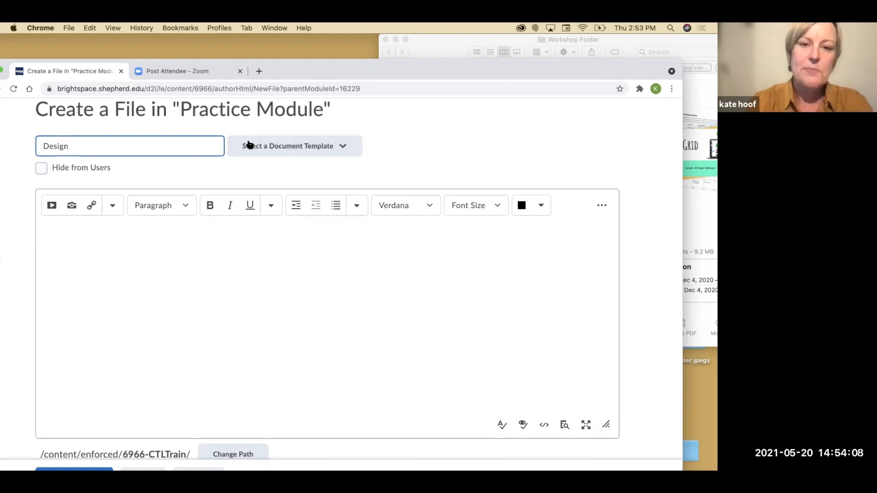
- Apply the 04_basic page document template to the Design file and look through its placeholder content
left_click(346, 149)
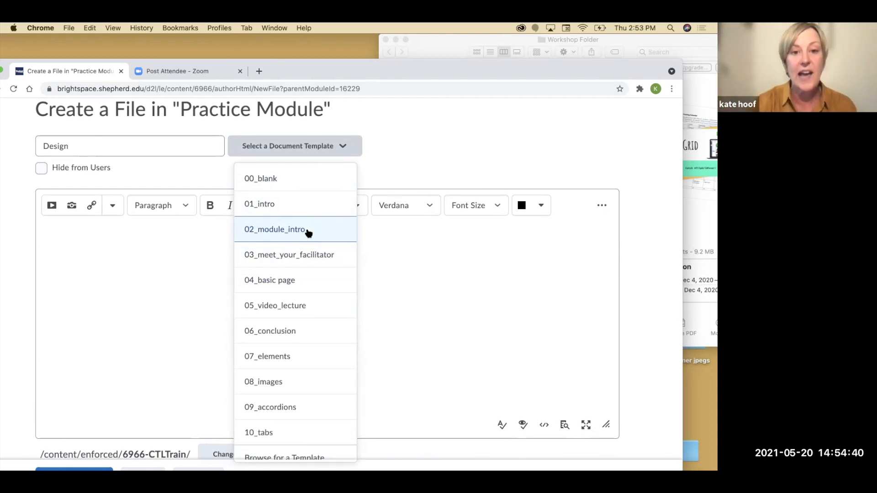
left_click(294, 281)
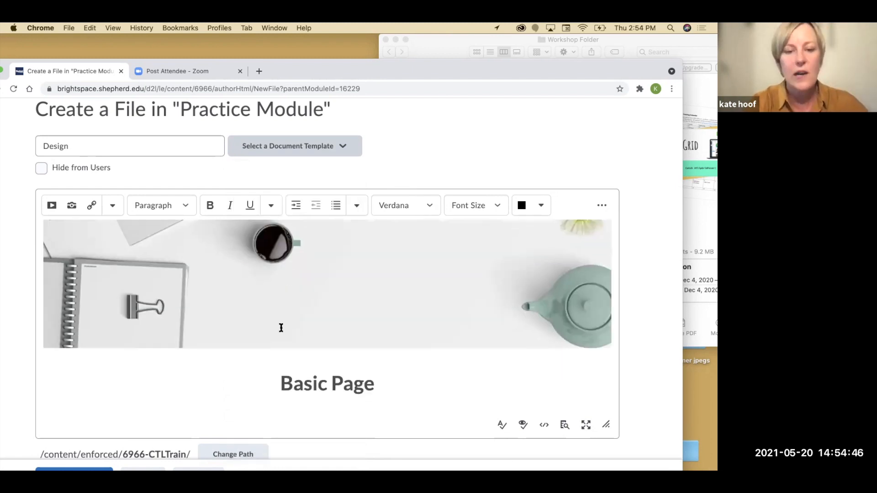
left_click(343, 147)
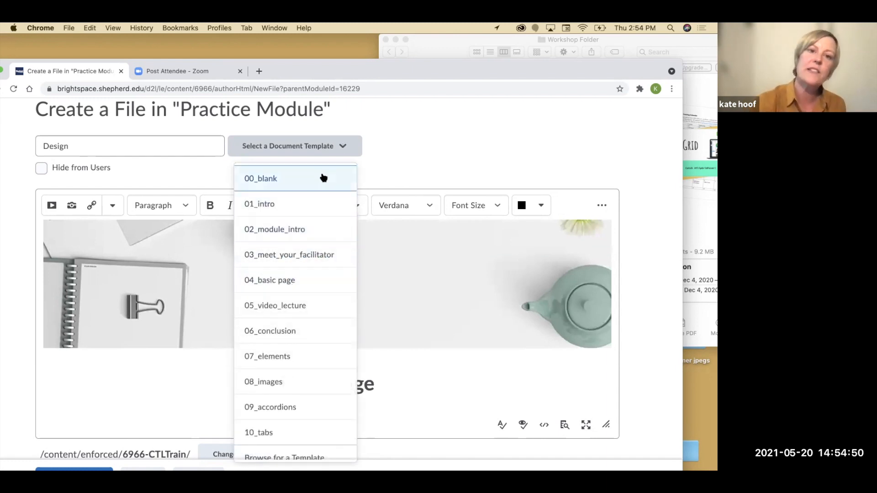
left_click(299, 281)
scroll(309, 349, "down", 5)
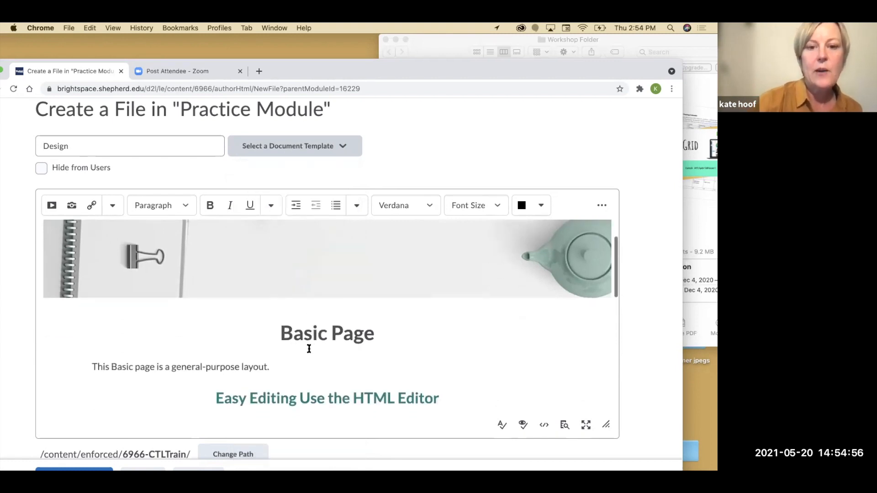
scroll(308, 347, "down", 3)
scroll(305, 345, "up", 5)
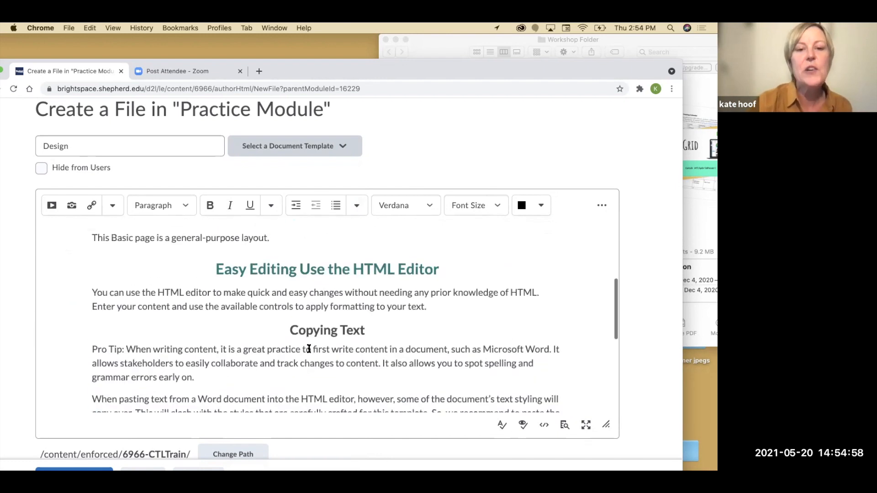
scroll(306, 339, "down", 3)
scroll(324, 363, "up", 3)
- Replace the template's Basic Page heading with Chapter 1
left_click_drag(377, 304, 278, 304)
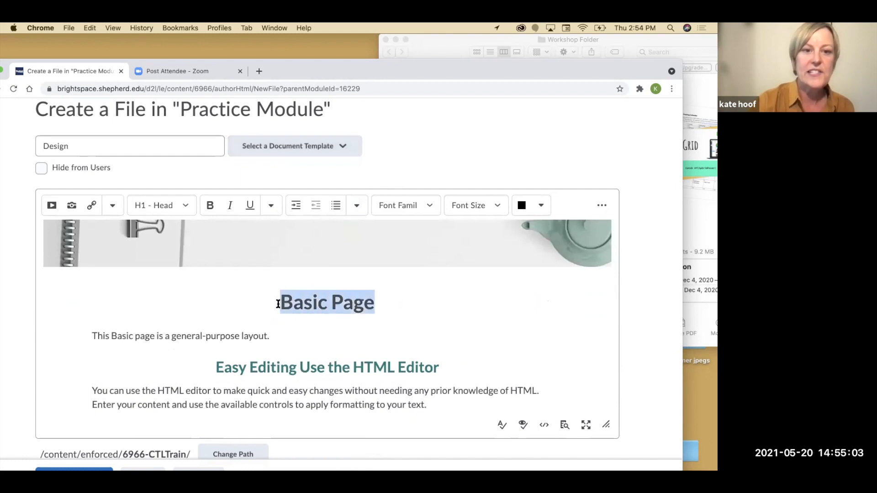
left_click(195, 336)
triple_click(356, 371)
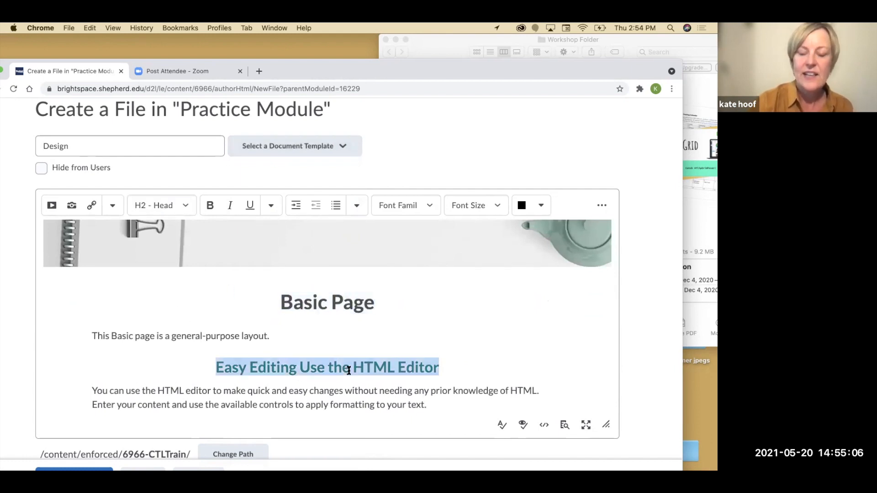
left_click(339, 297)
double_click(339, 297)
left_click_drag(337, 298, 276, 286)
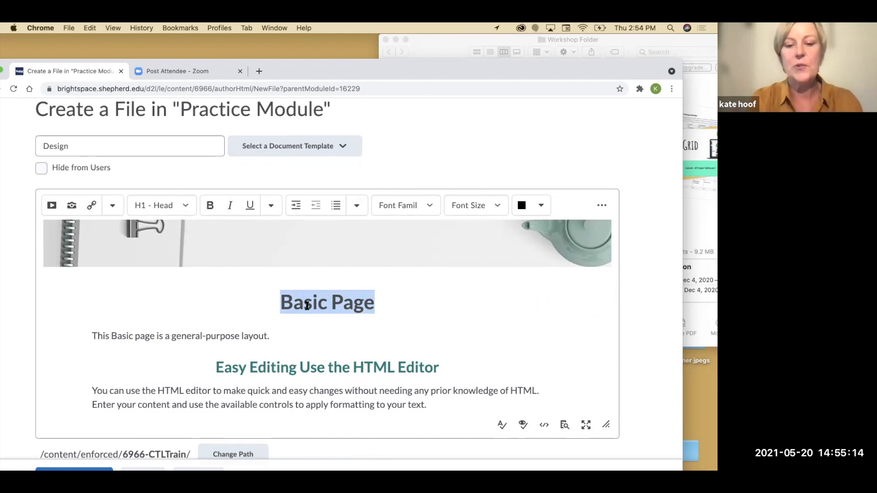
type("Chapt")
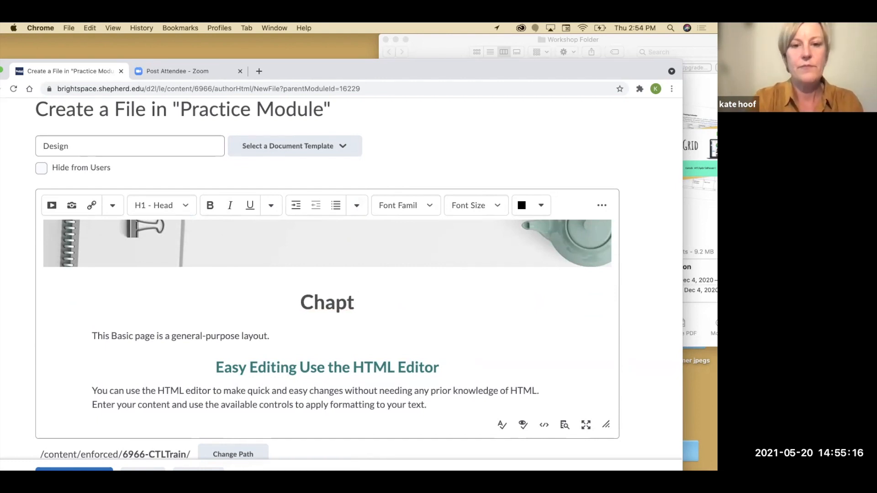
type("er 1")
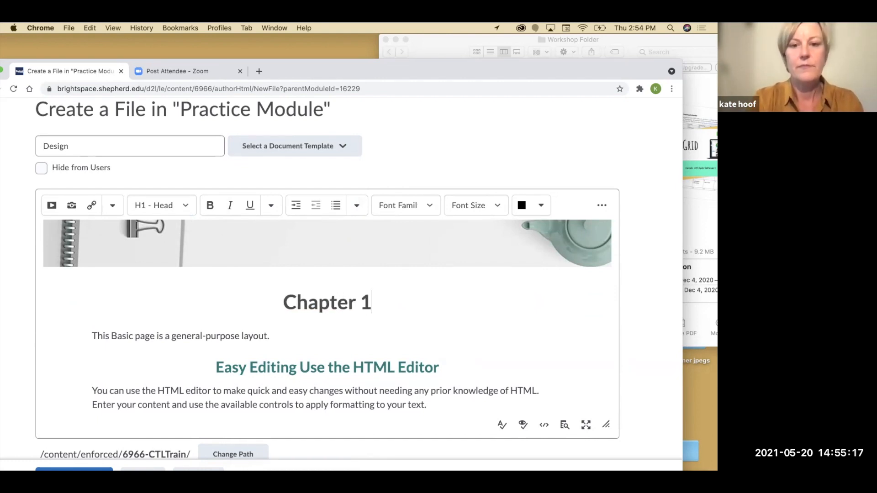
- Replace the introductory sentence under the heading with "Watch this power point!" and add an empty line below it
double_click(193, 338)
triple_click(193, 338)
type("Watch this p")
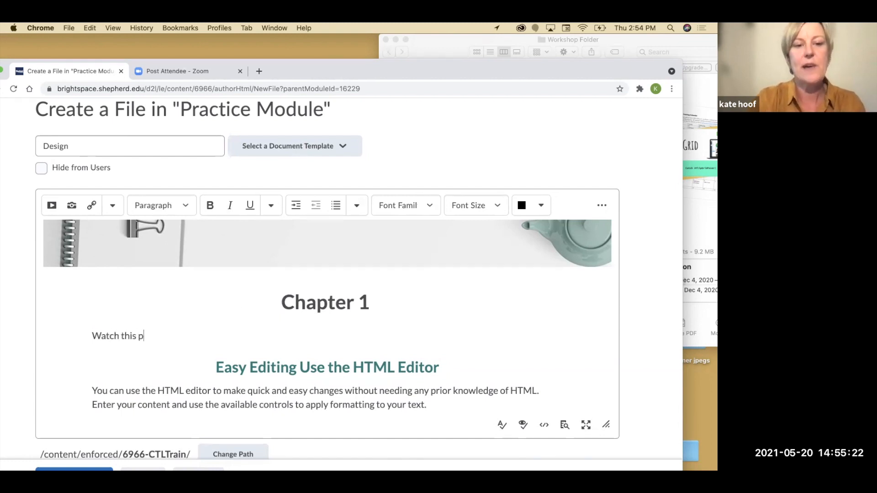
type("ower point!")
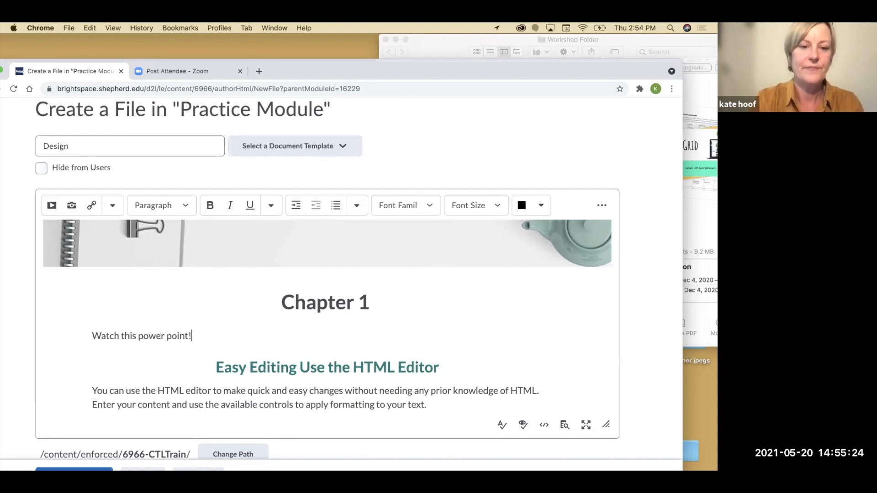
key("Return")
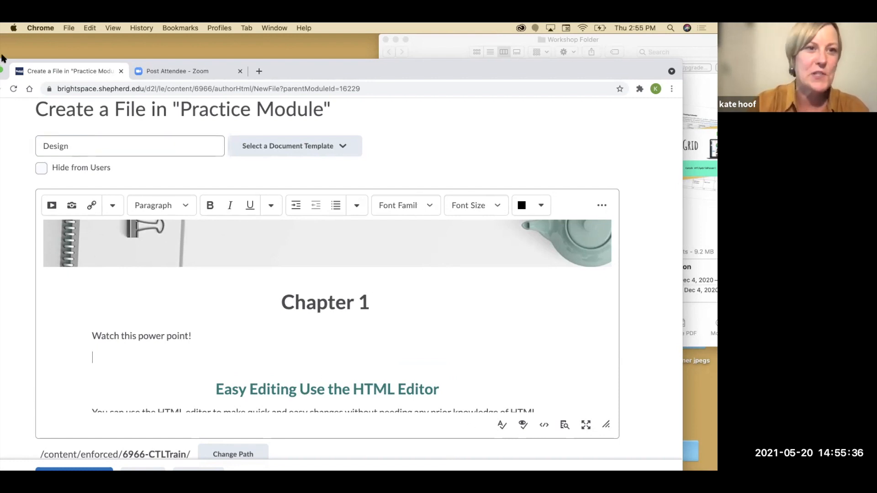
- Review the content sources offered by Insert Stuff, and leave without inserting anything
left_click(51, 206)
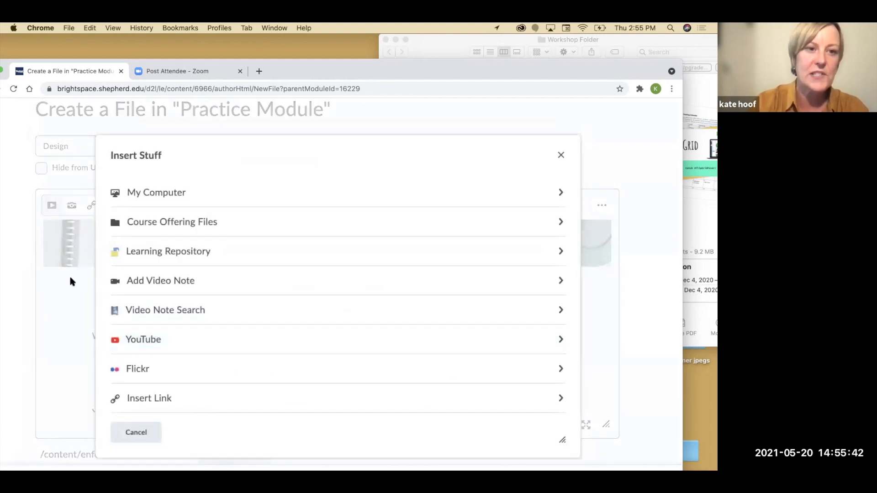
scroll(155, 300, "down", 2)
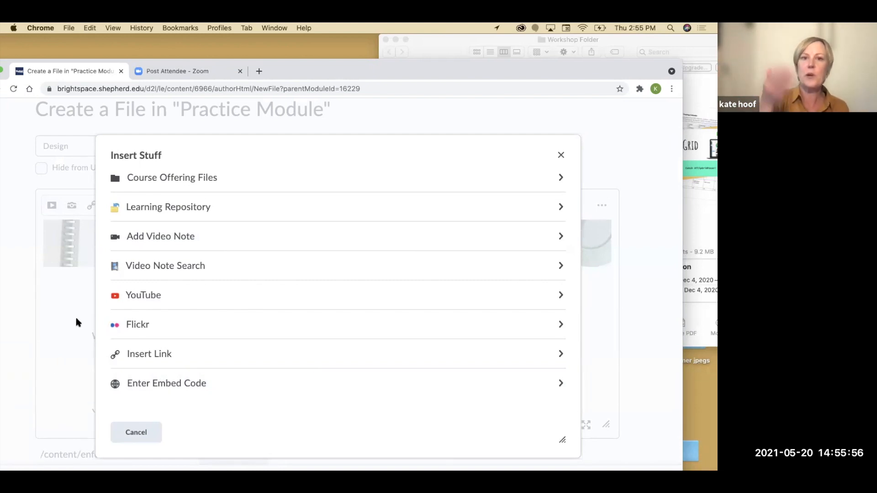
left_click(136, 434)
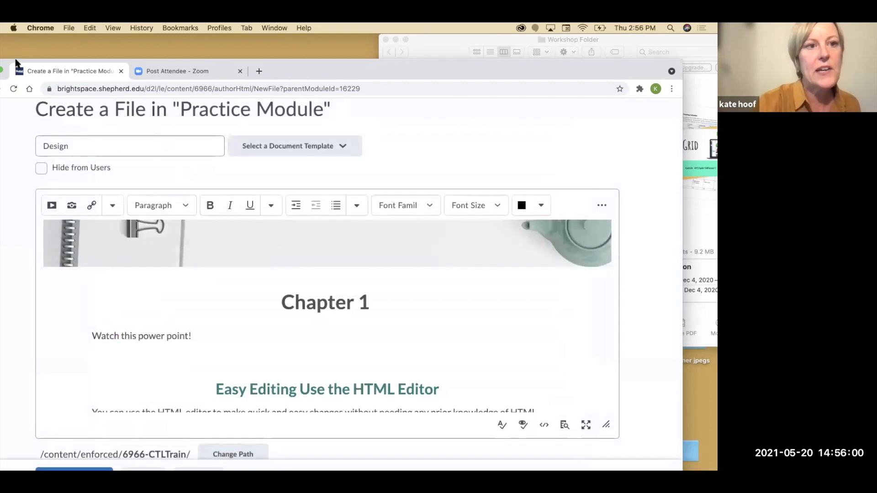
- Search for shepherd university in a new browser tab, open its website and follow the Email quick link to Office 365
left_click_drag(6, 63, 30, 128)
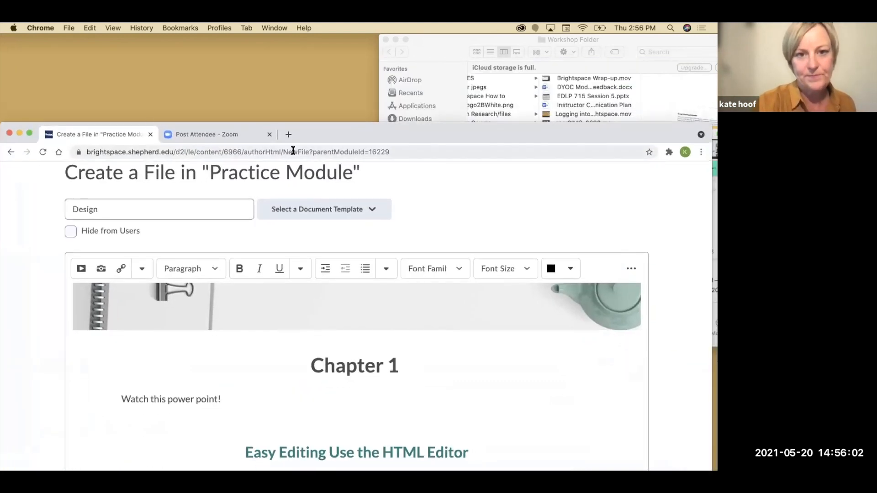
left_click(288, 134)
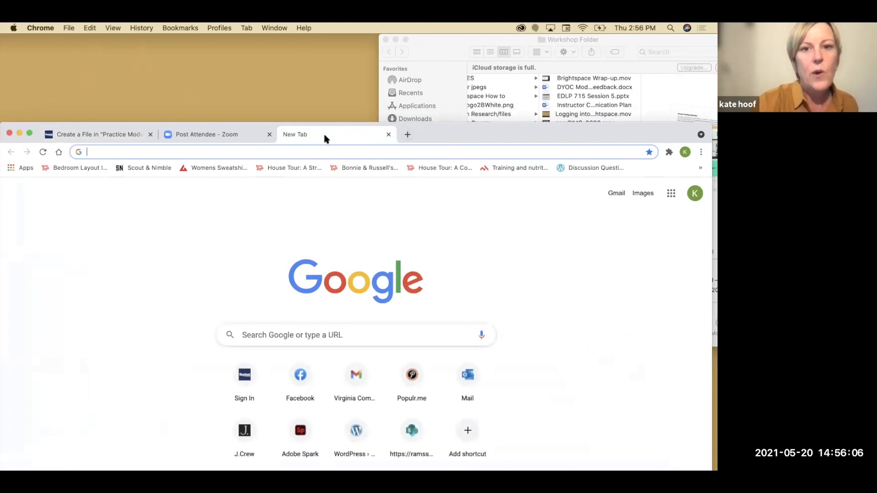
left_click(372, 152)
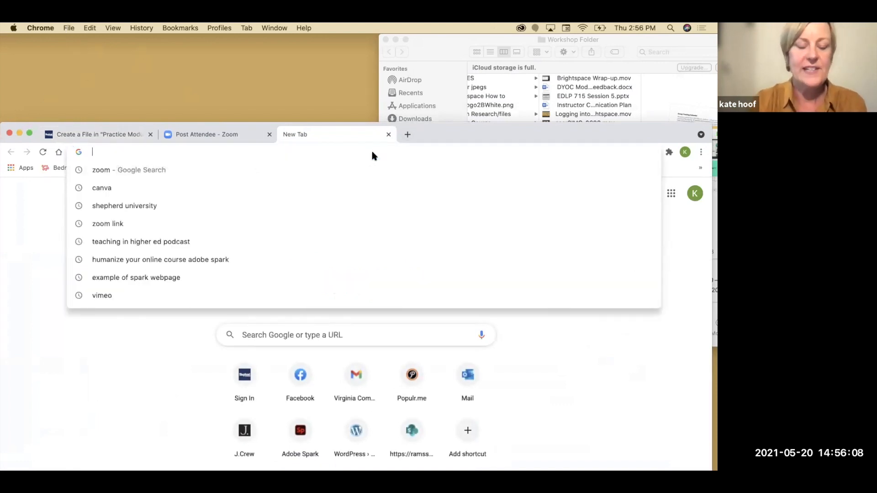
type("shepherd")
key("Return")
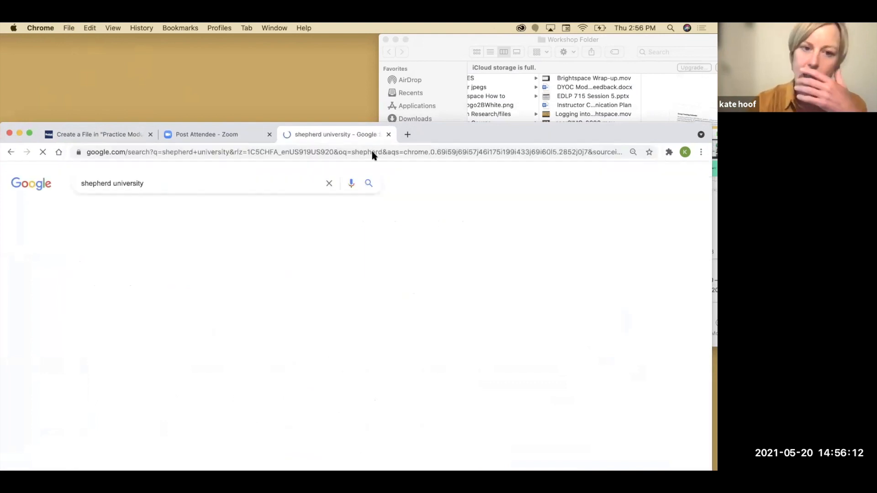
left_click(125, 258)
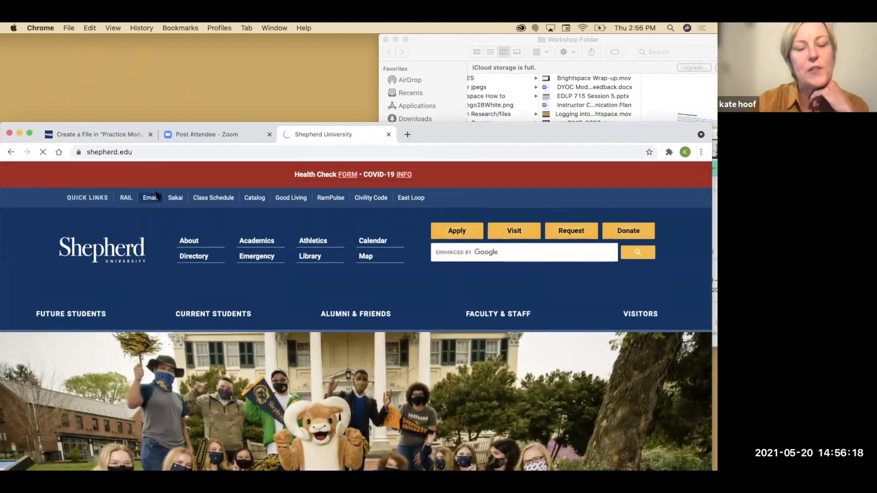
left_click(153, 198)
left_click_drag(438, 127, 437, 34)
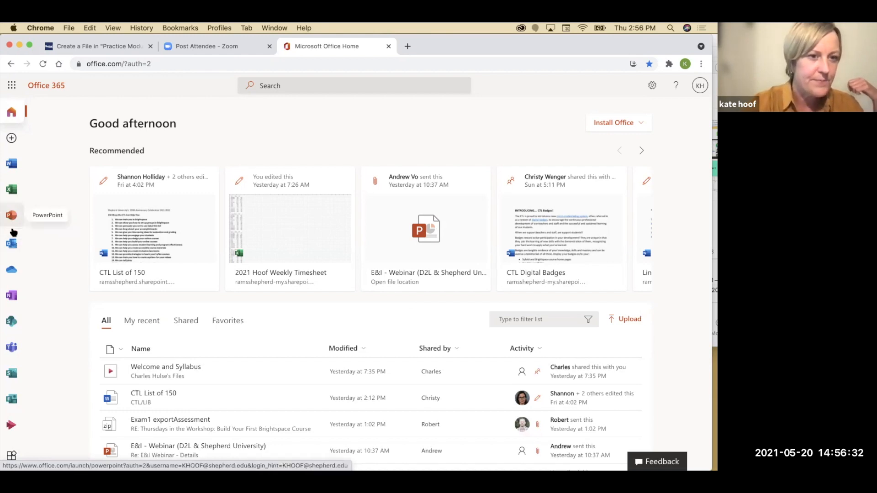
- Switch to OneDrive and open the Week 1.pptx presentation from My files
left_click(14, 271)
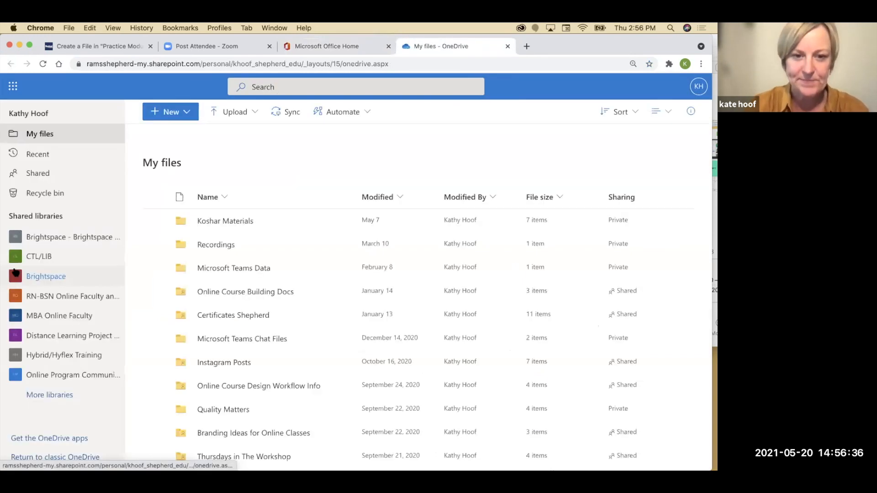
scroll(185, 399, "down", 3)
scroll(185, 399, "down", 10)
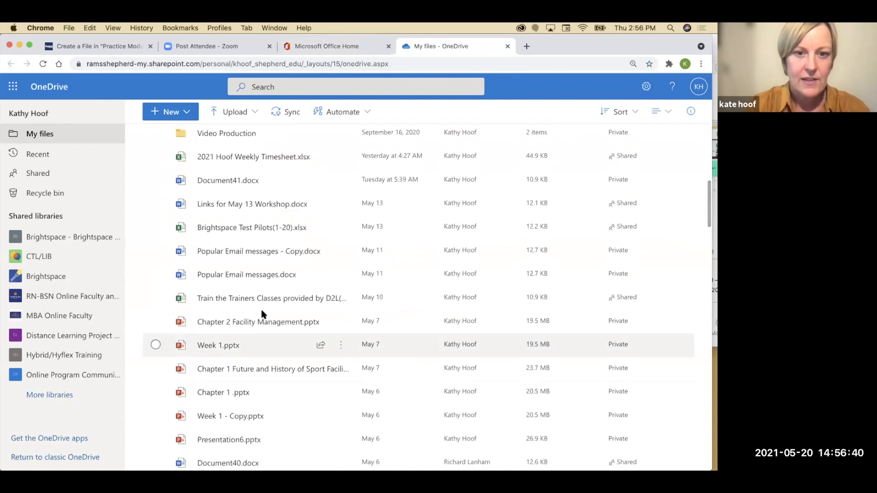
left_click(220, 343)
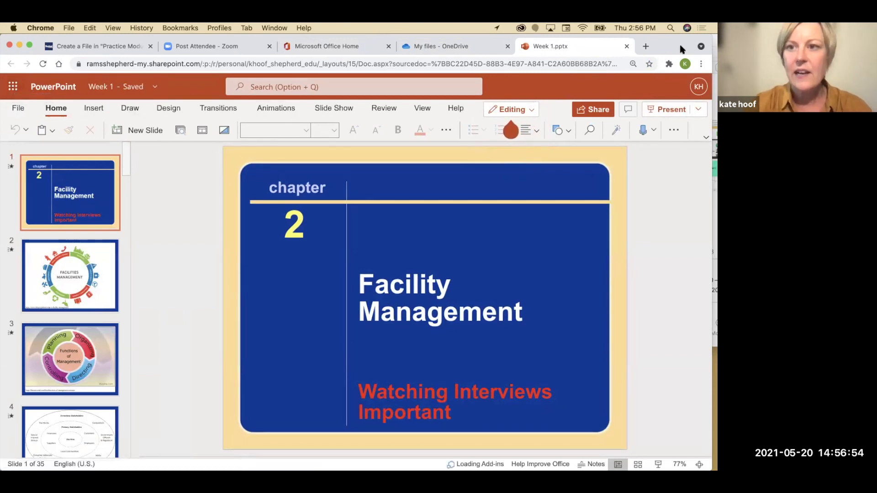
left_click_drag(580, 37, 516, 39)
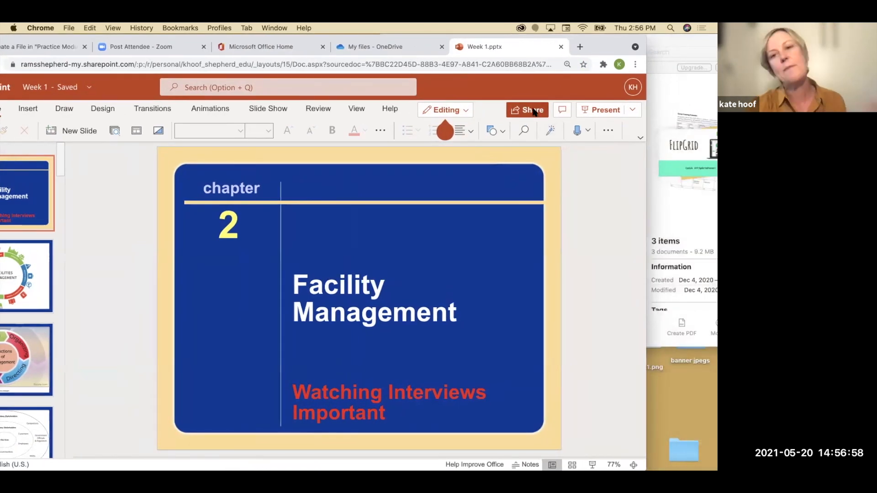
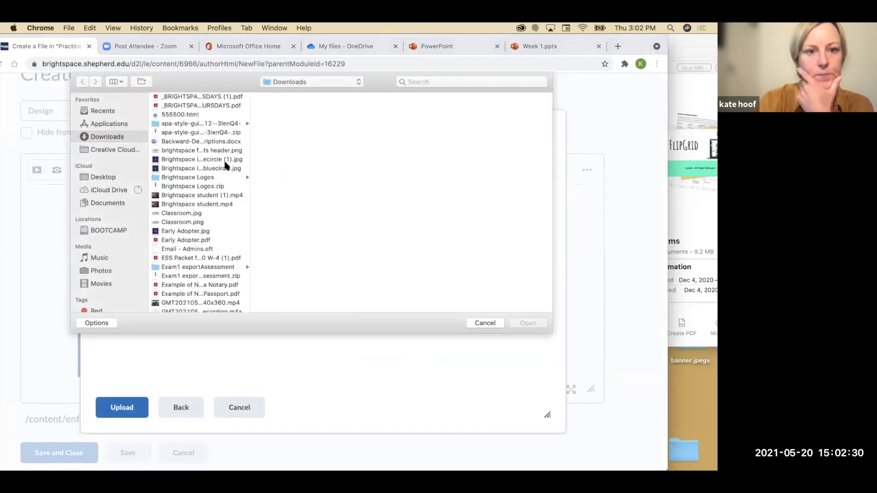
- Try to upload Week 3.pptx from the Downloads folder into the page through Insert Stuff
scroll(222, 146, "down", 5)
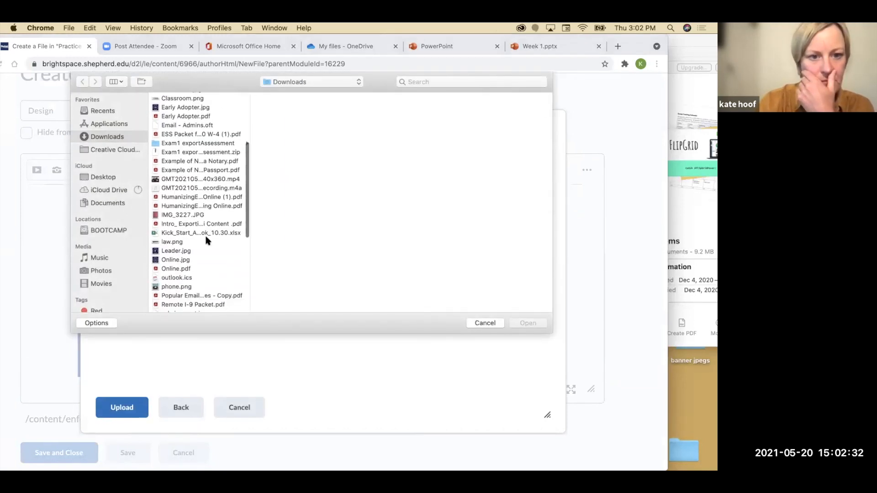
scroll(205, 238, "down", 5)
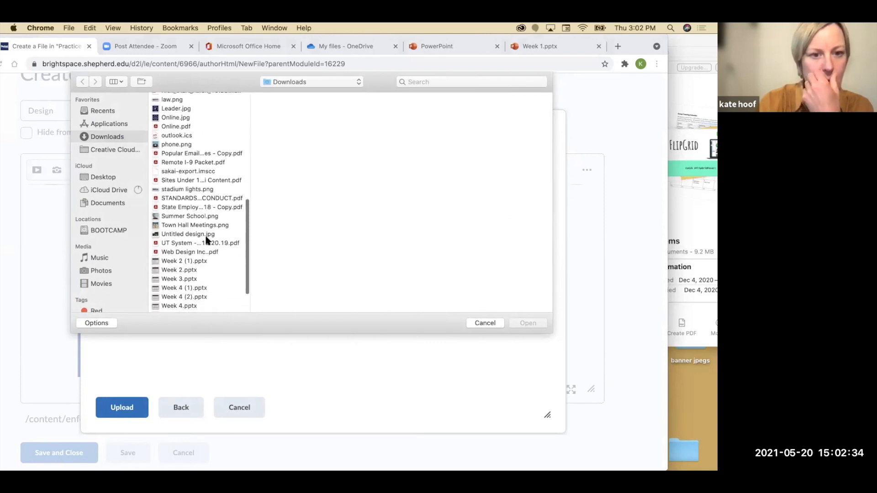
scroll(218, 279, "down", 2)
left_click(215, 237)
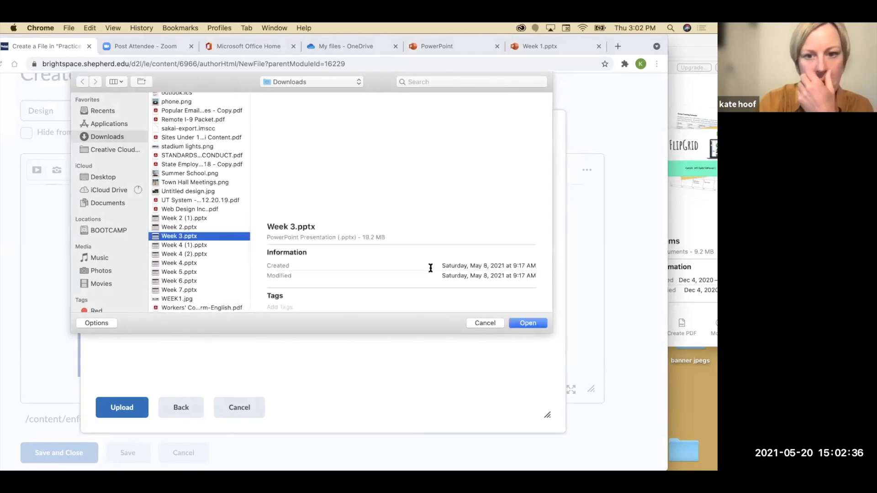
left_click(528, 323)
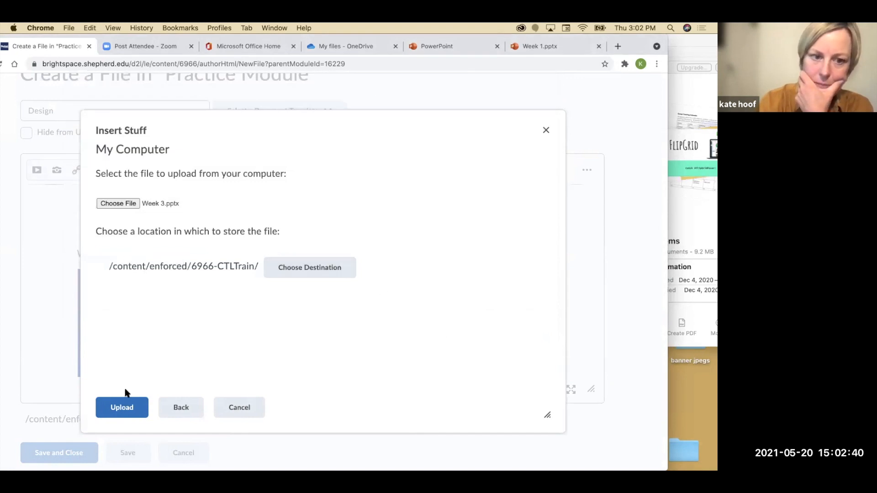
left_click(131, 410)
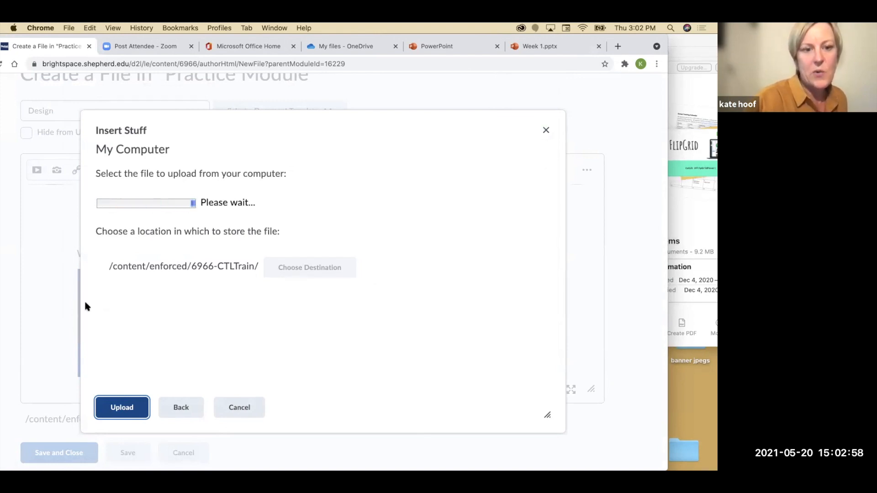
left_click(235, 410)
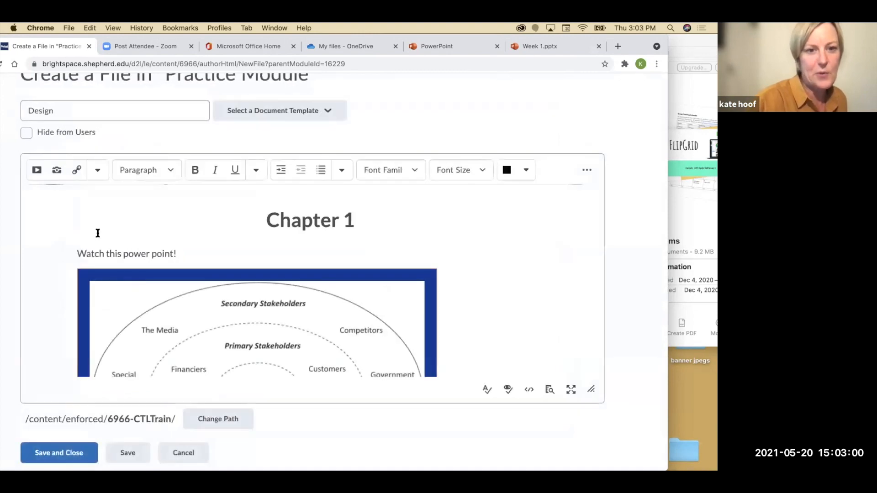
left_click(36, 170)
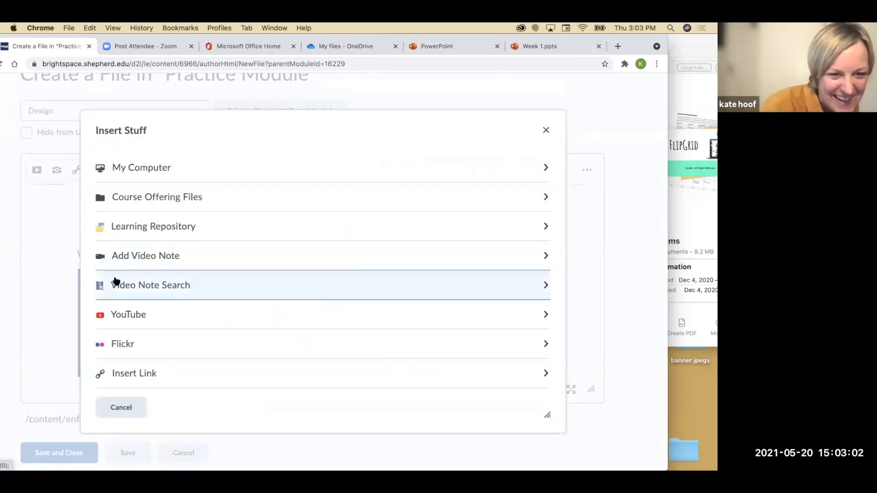
left_click(125, 175)
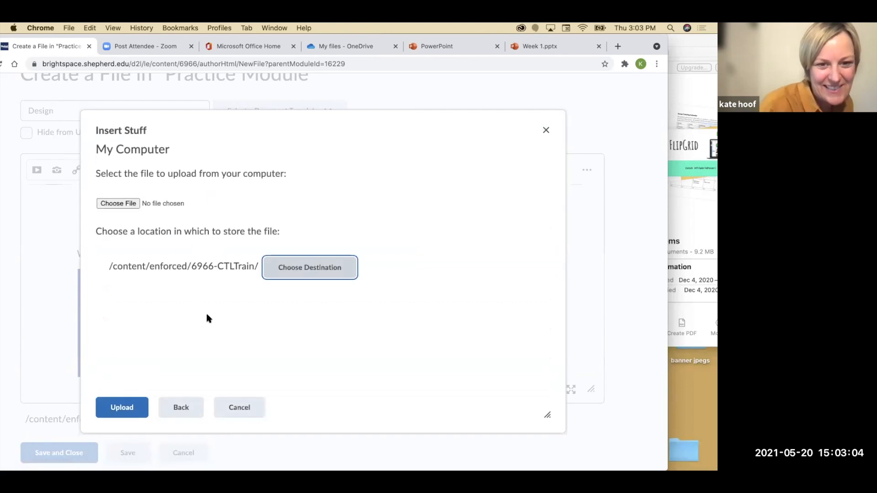
left_click(121, 203)
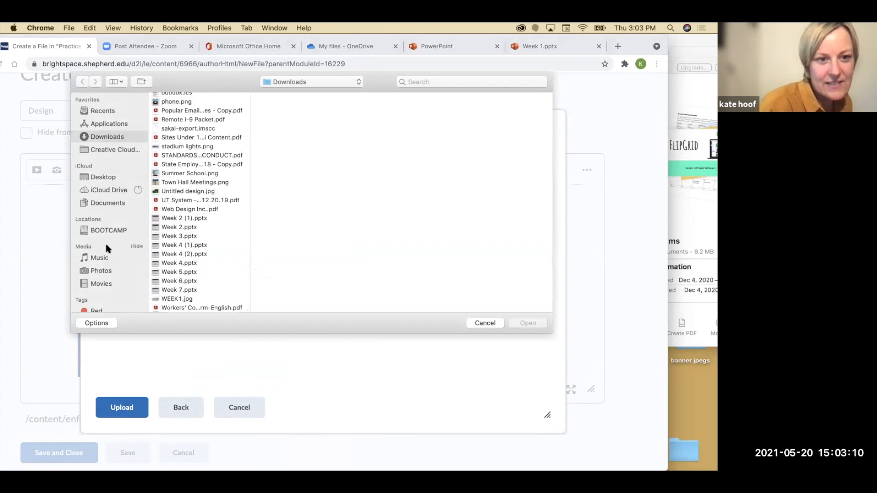
left_click(106, 177)
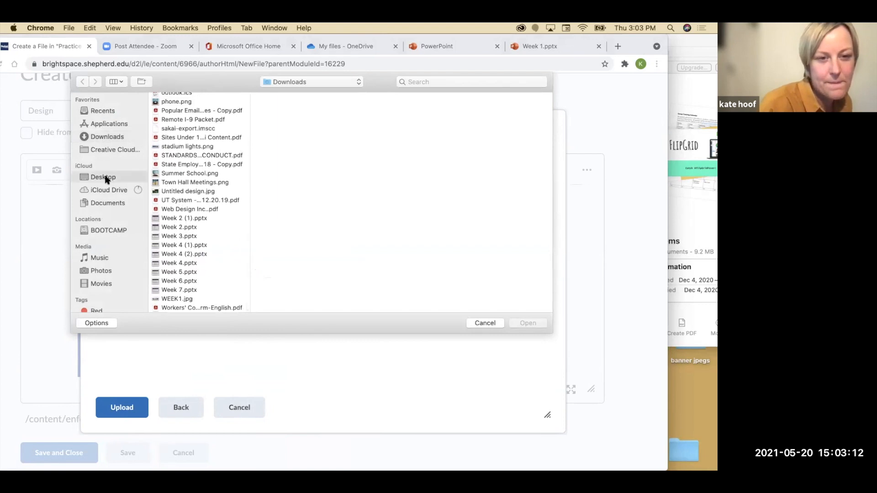
left_click(186, 155)
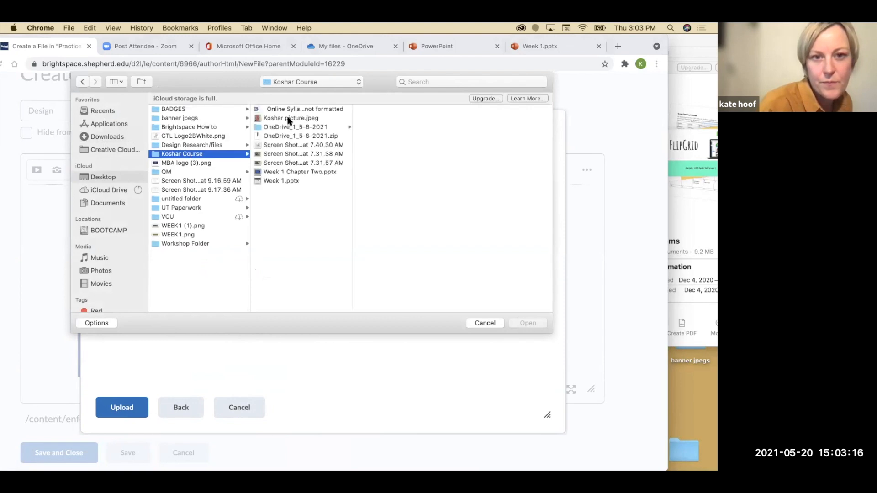
left_click(280, 182)
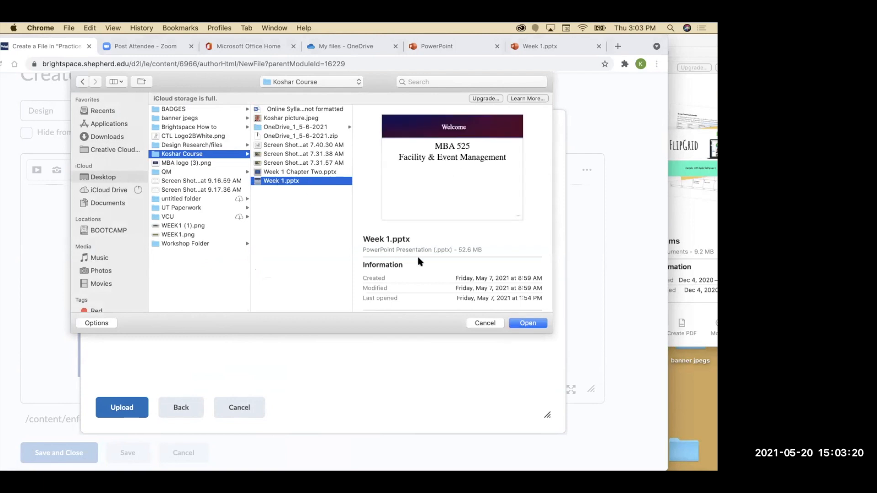
left_click(525, 323)
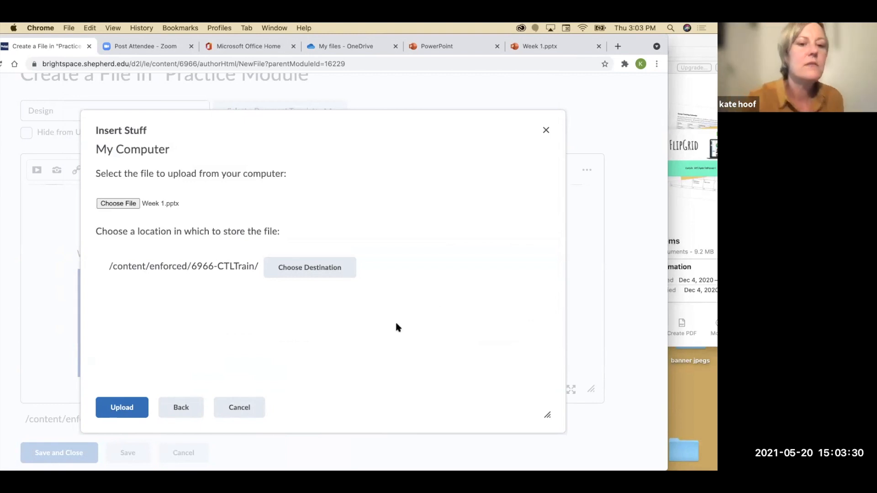
left_click(238, 404)
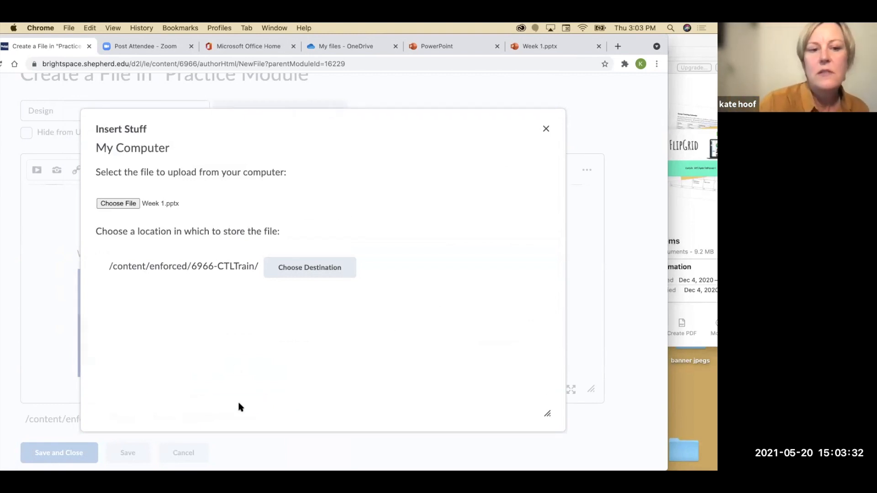
- Page the embedded presentation back to slide 2 and check how it displays within the page
scroll(155, 321, "down", 6)
scroll(159, 336, "up", 2)
left_click(224, 339)
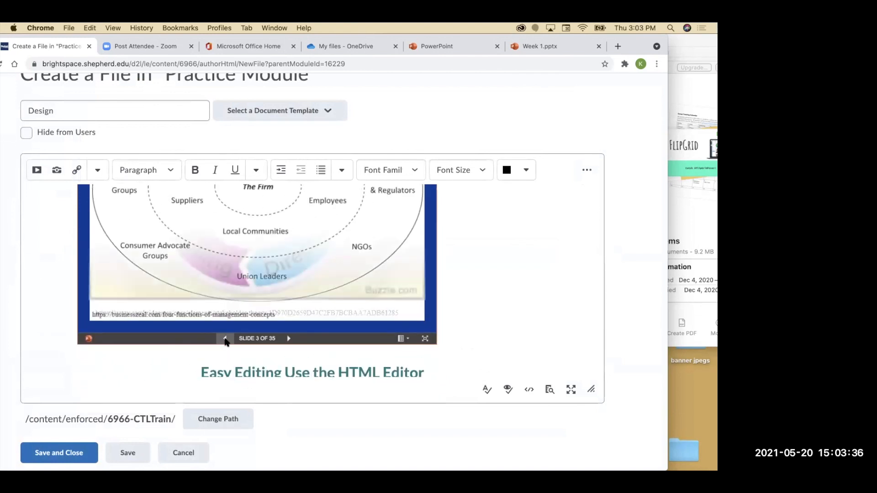
left_click(224, 338)
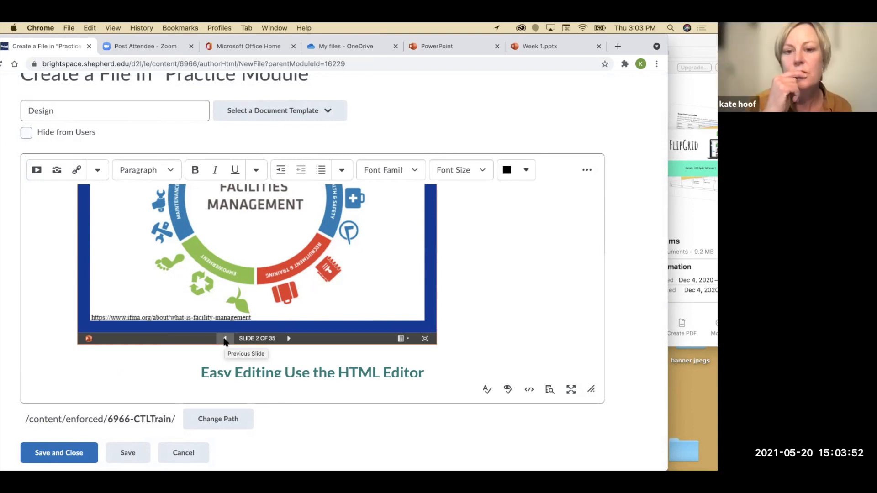
scroll(224, 342, "up", 5)
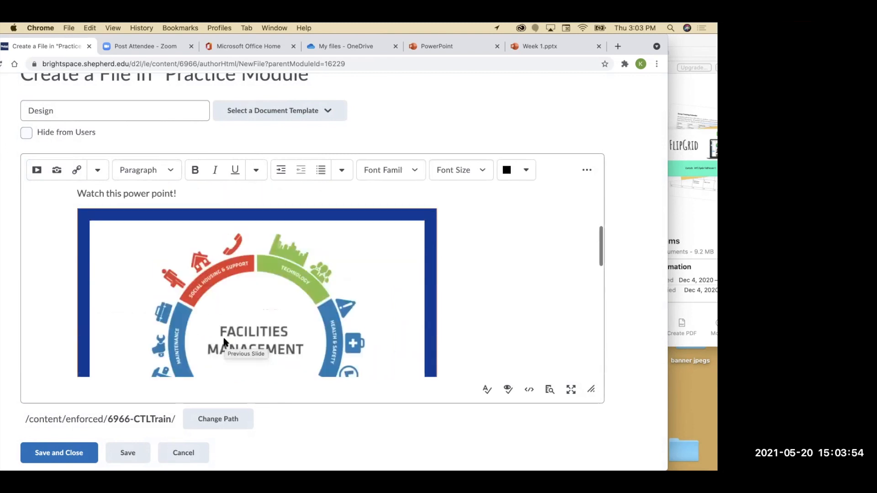
scroll(224, 342, "down", 8)
scroll(224, 342, "up", 1)
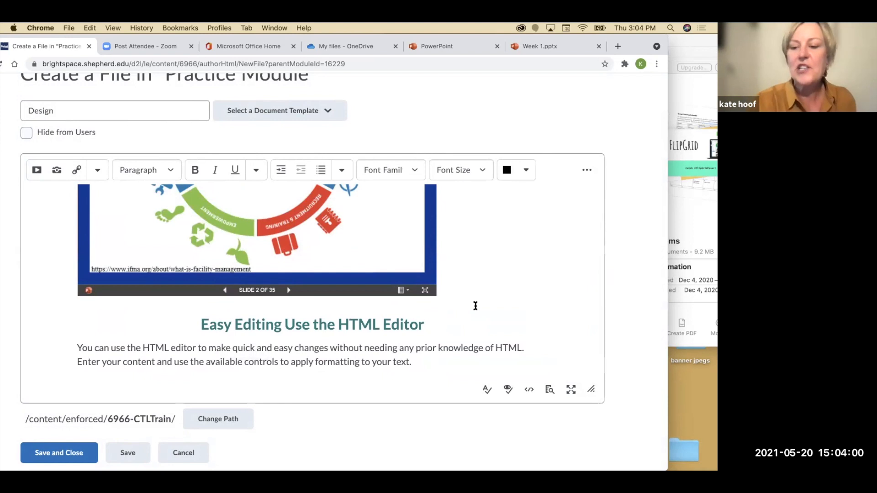
- Remove the embedded presentation below "Watch this power point!" and save the Design page
scroll(476, 307, "down", 2)
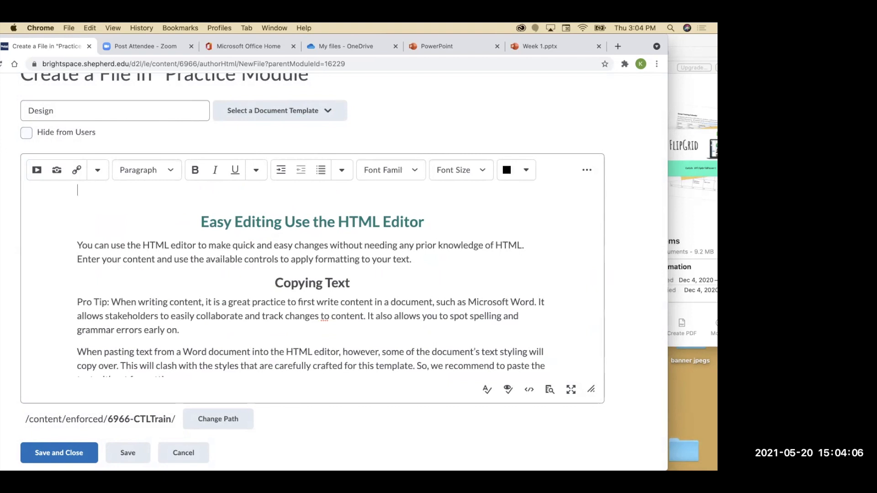
scroll(310, 275, "up", 1)
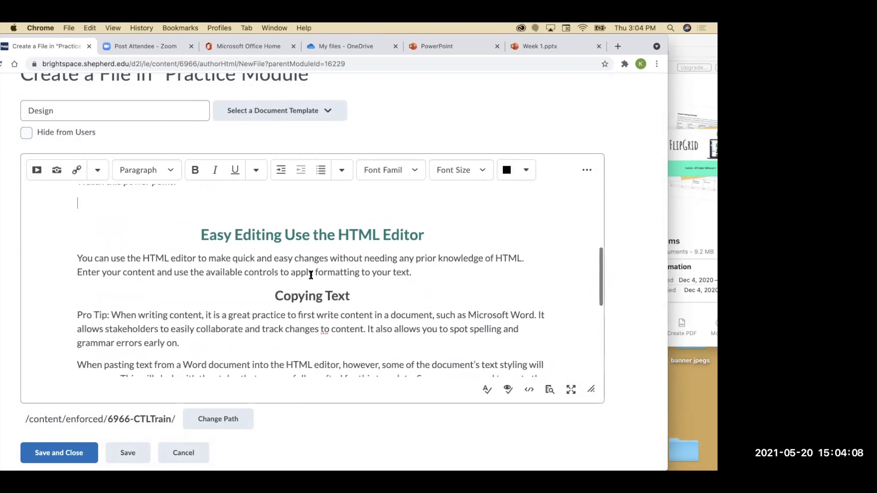
scroll(153, 357, "down", 5)
scroll(153, 357, "up", 10)
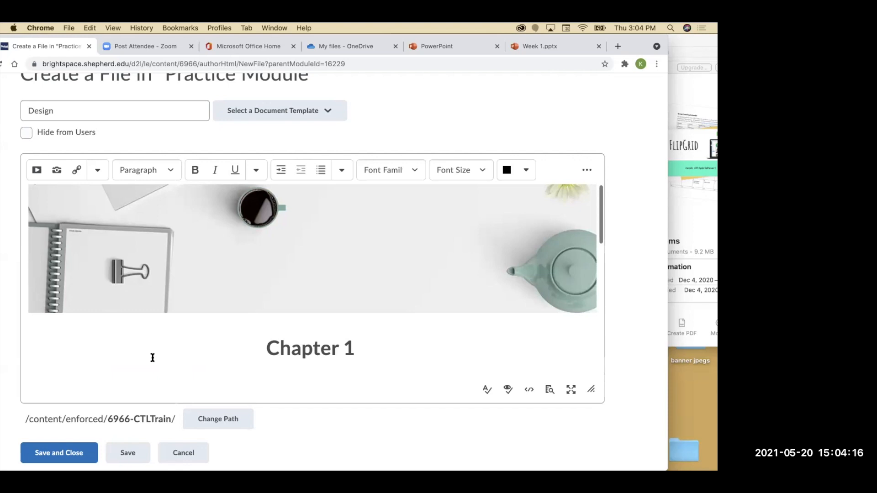
scroll(153, 357, "down", 2)
scroll(153, 357, "up", 3)
scroll(158, 421, "up", 3)
scroll(155, 384, "down", 2)
left_click(155, 384)
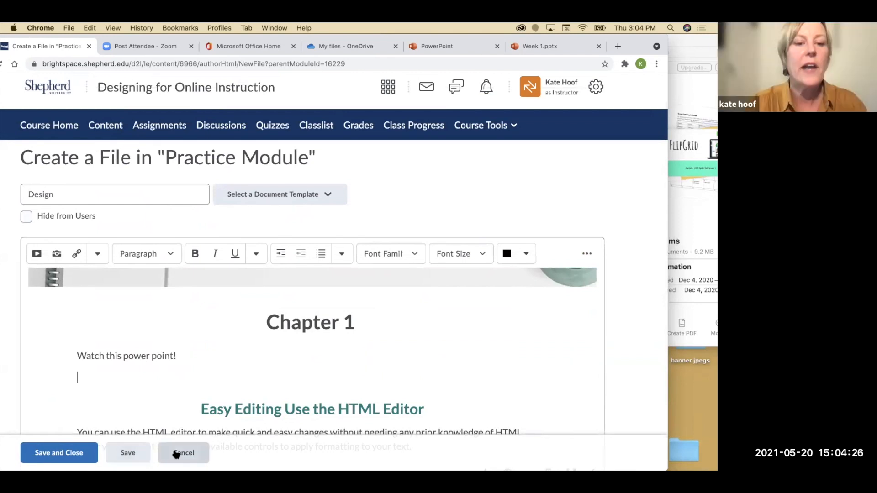
left_click(135, 459)
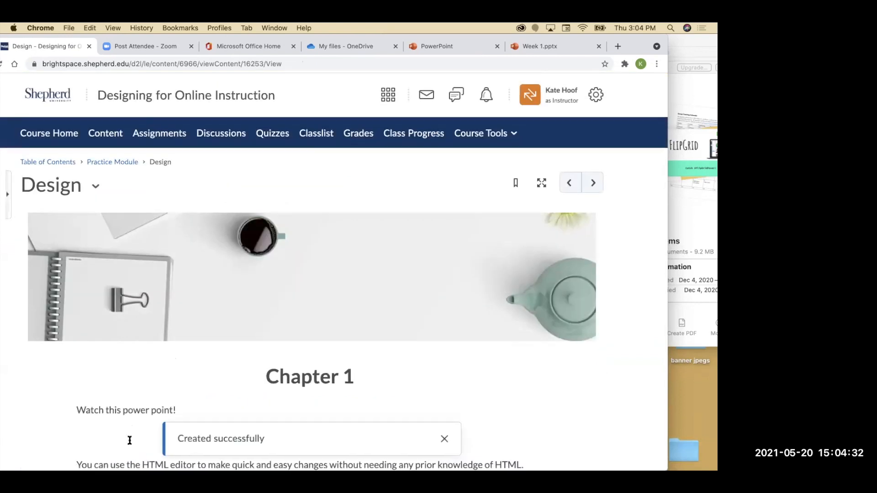
- Review the saved Design page and the actions offered for it
scroll(133, 450, "down", 3)
scroll(130, 441, "up", 3)
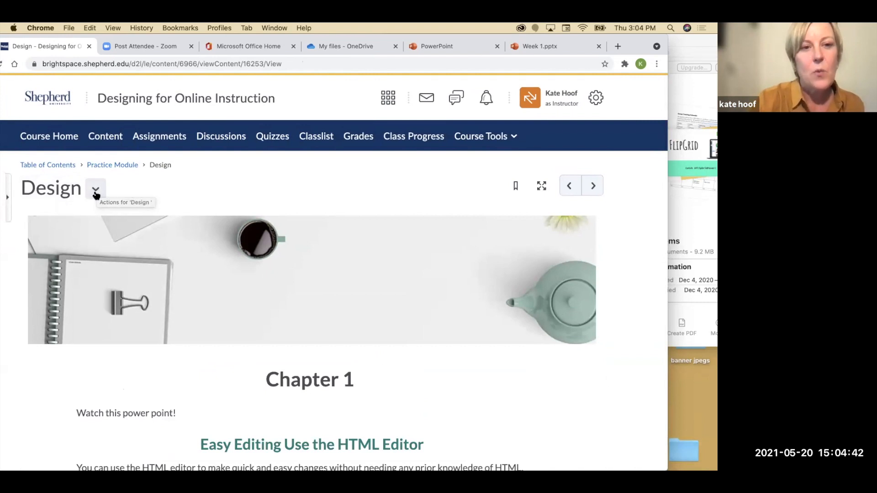
left_click(96, 193)
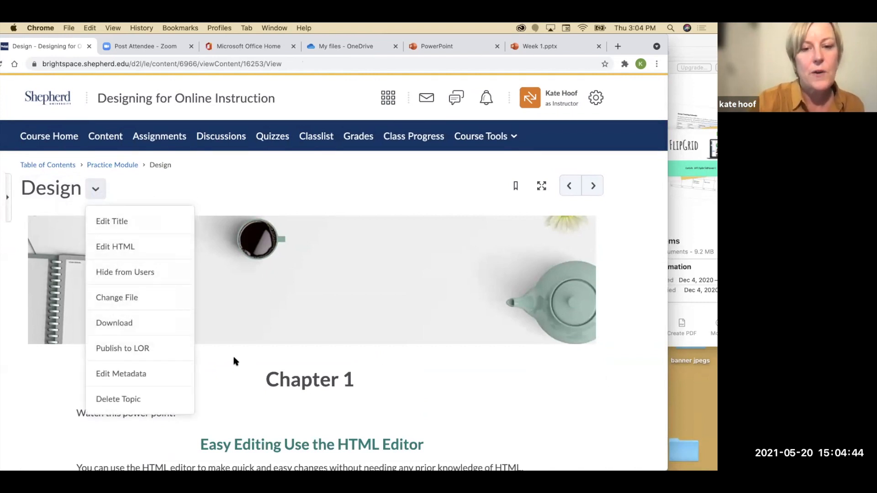
scroll(234, 361, "down", 3)
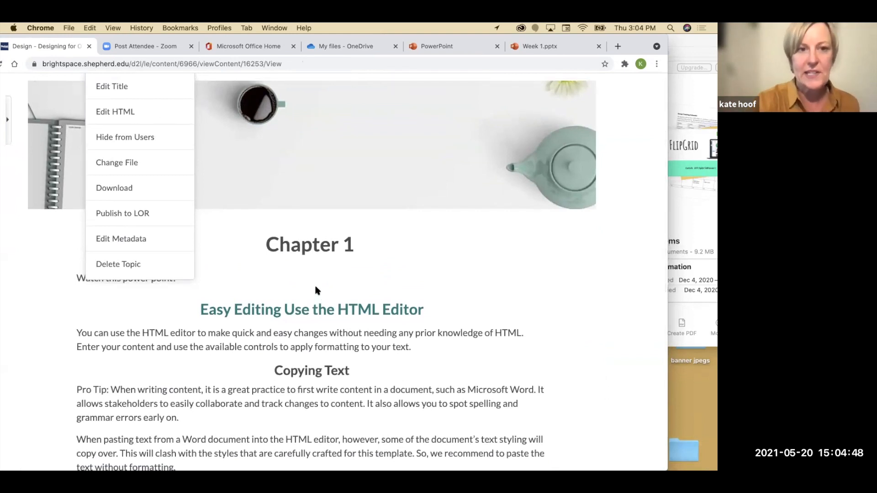
scroll(315, 287, "up", 3)
- Return to the Practice Module and start creating another file in it
left_click(112, 167)
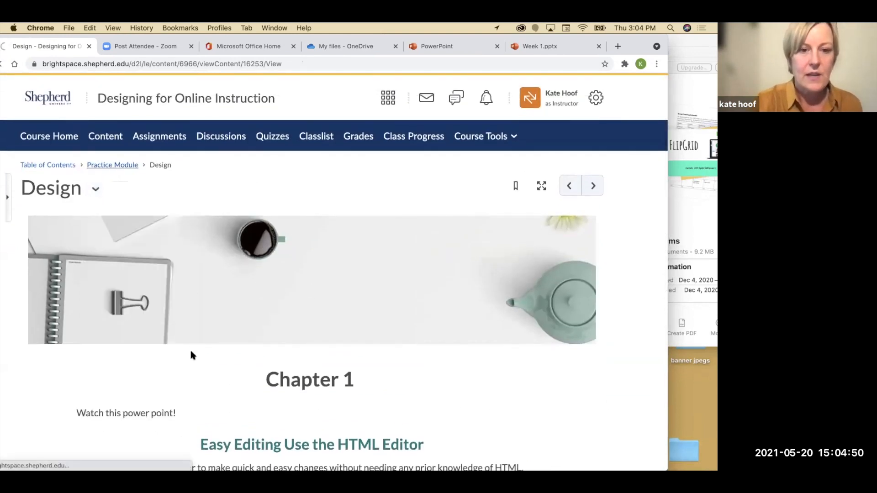
scroll(190, 350, "down", 3)
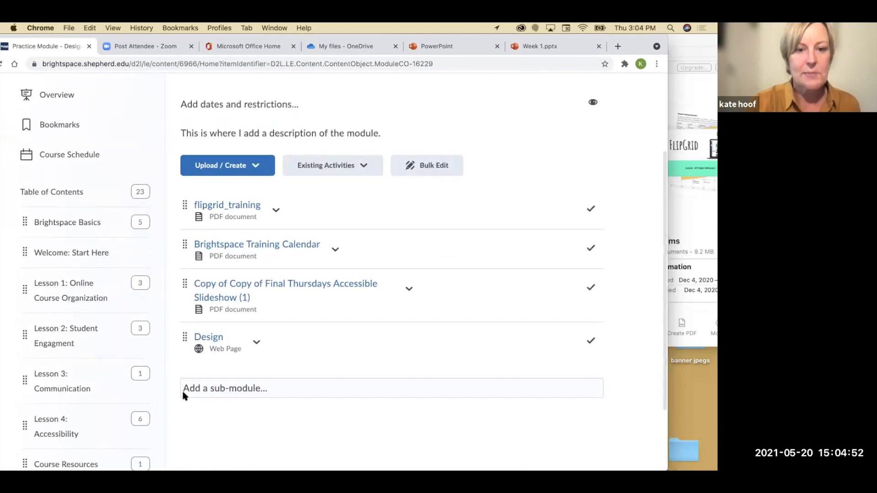
scroll(97, 411, "down", 2)
scroll(261, 237, "up", 3)
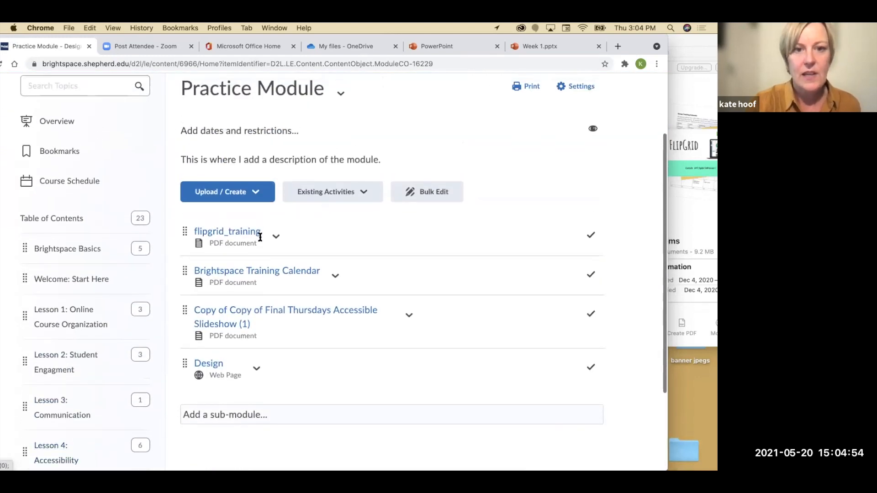
left_click(256, 193)
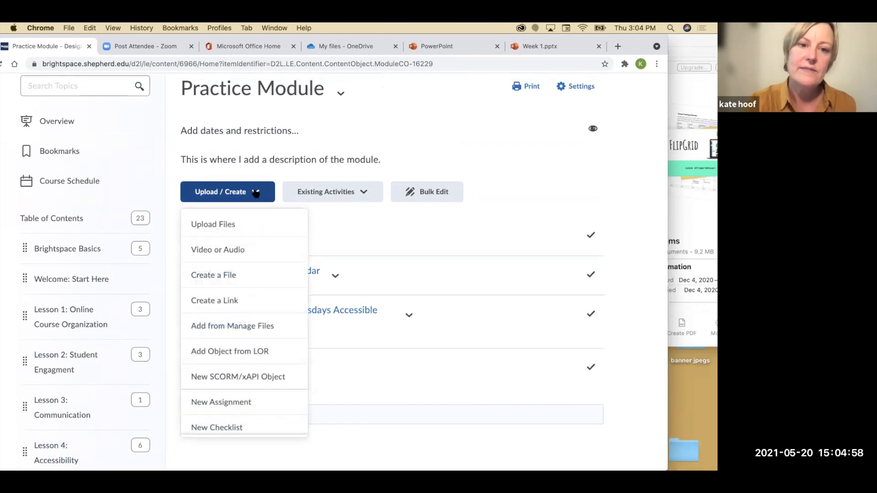
left_click(224, 276)
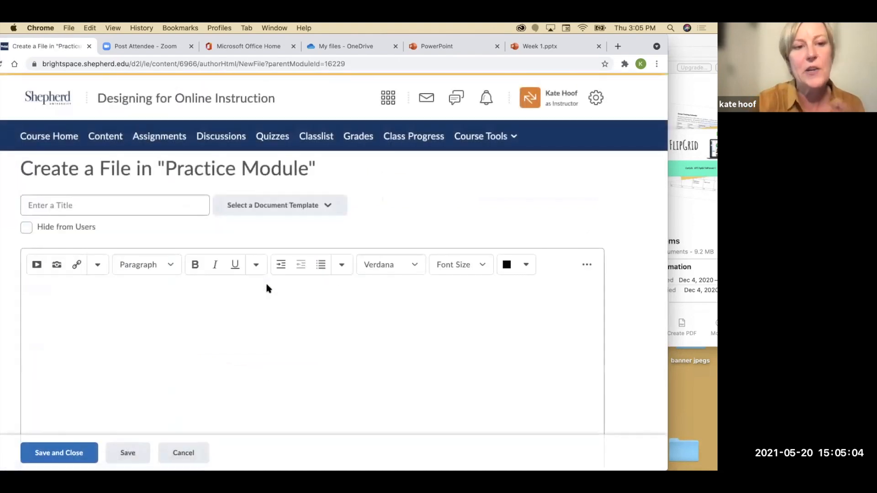
scroll(166, 351, "down", 2)
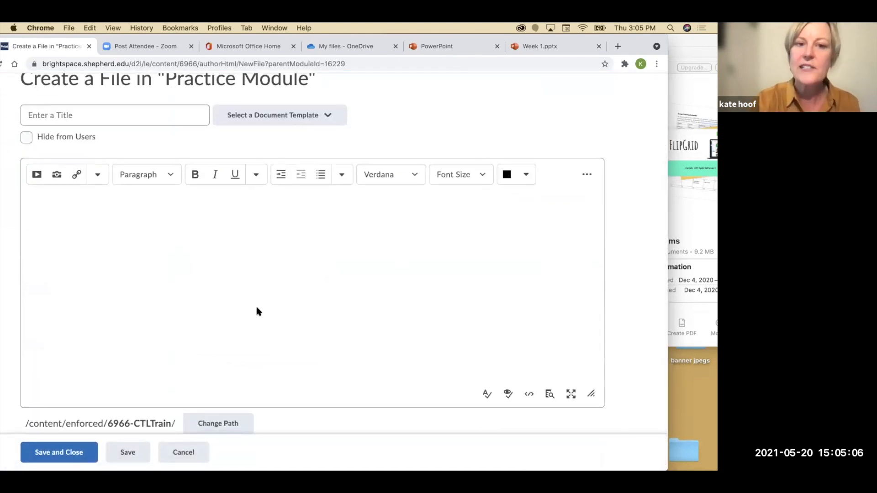
scroll(324, 254, "up", 1)
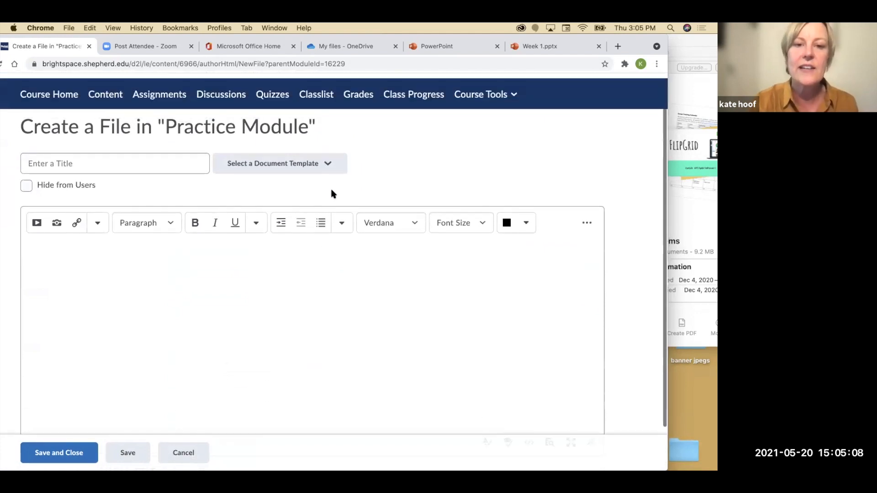
- Apply the 00_blank document template to the new file and look over its placeholder content
left_click(332, 165)
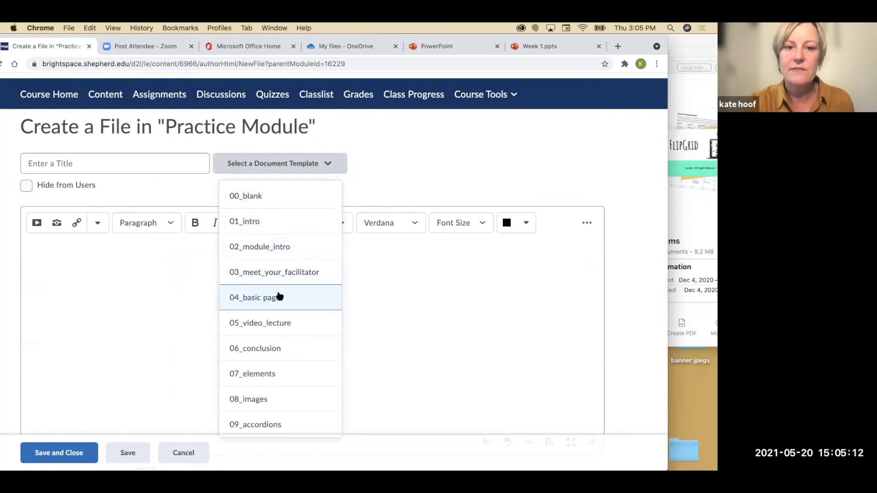
left_click(254, 197)
scroll(241, 343, "down", 4)
scroll(241, 342, "up", 4)
scroll(241, 343, "down", 3)
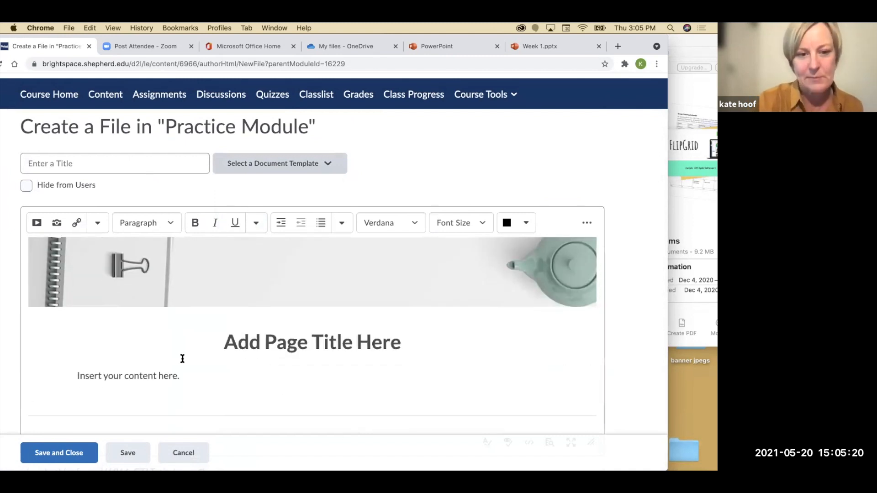
- Select the "Insert your content here." placeholder and examine the content sources that can be inserted there, cancelling without inserting anything
left_click_drag(73, 378, 209, 378)
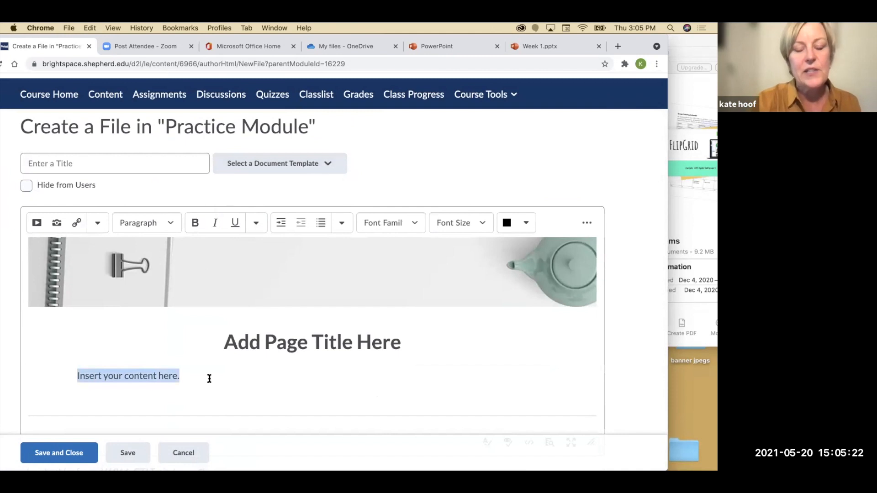
scroll(210, 379, "down", 2)
scroll(209, 375, "up", 2)
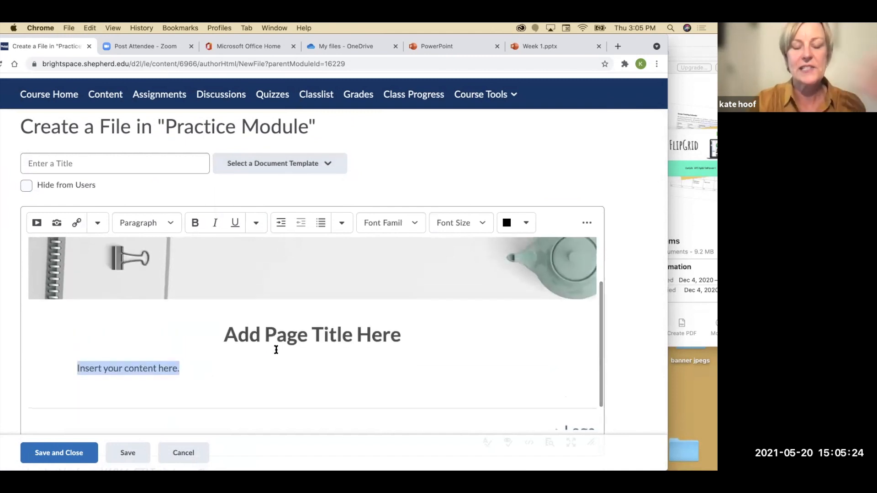
left_click(37, 224)
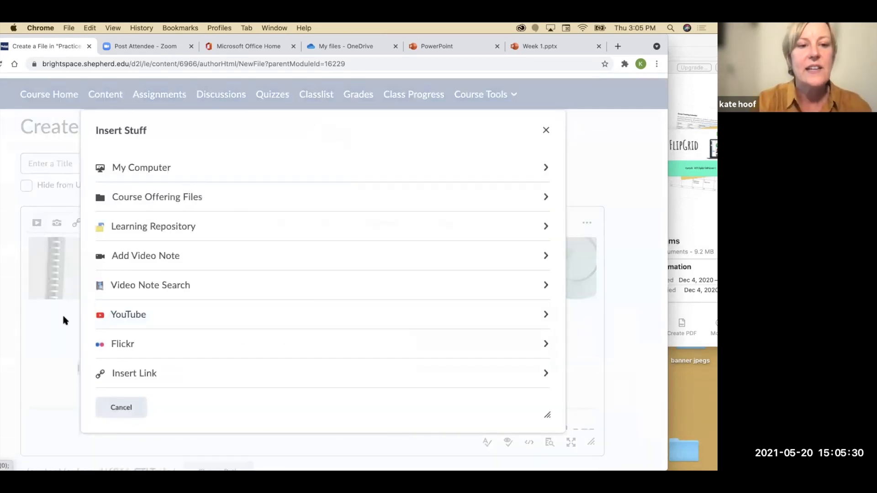
left_click(546, 130)
left_click(37, 224)
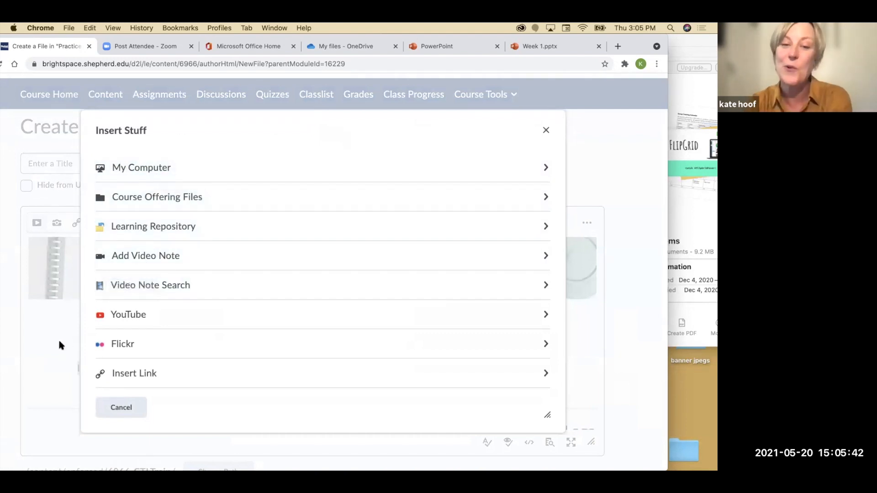
left_click(128, 407)
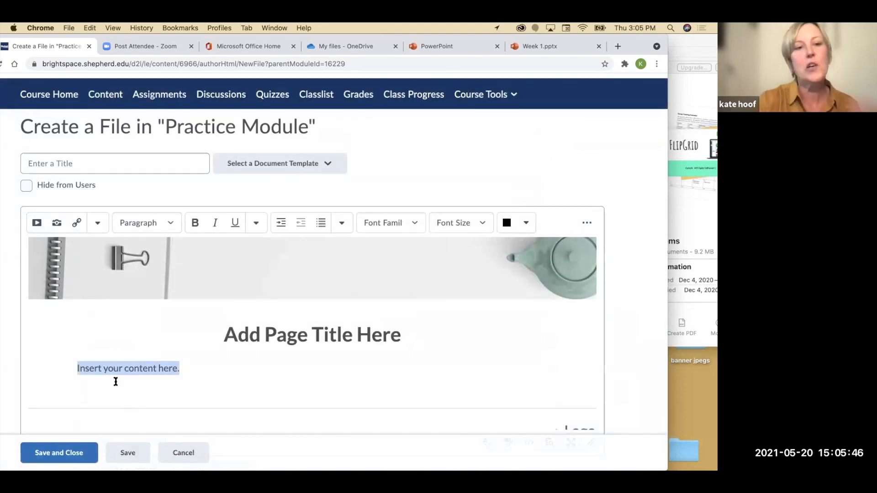
scroll(145, 359, "down", 2)
scroll(146, 359, "up", 2)
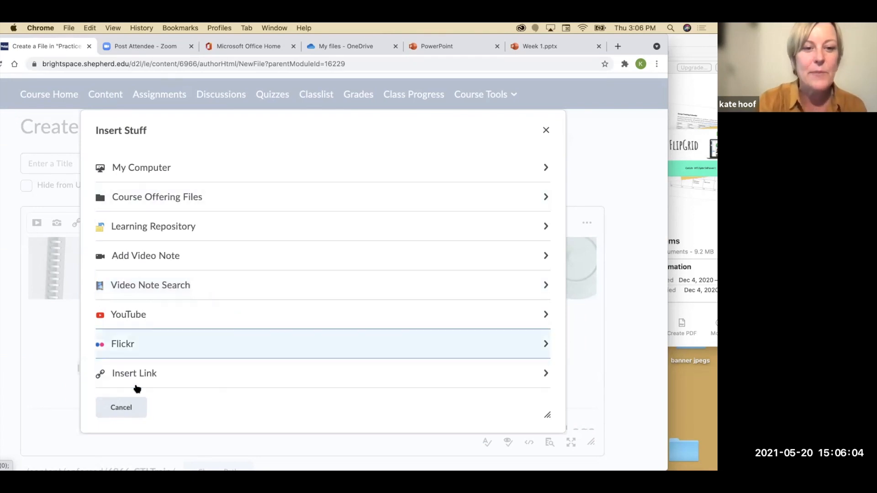
left_click(123, 408)
- Give the new template-based page the title "title" and save it in the Practice Module
left_click_drag(225, 334, 396, 337)
scroll(238, 382, "down", 2)
scroll(239, 383, "up", 2)
scroll(241, 384, "down", 2)
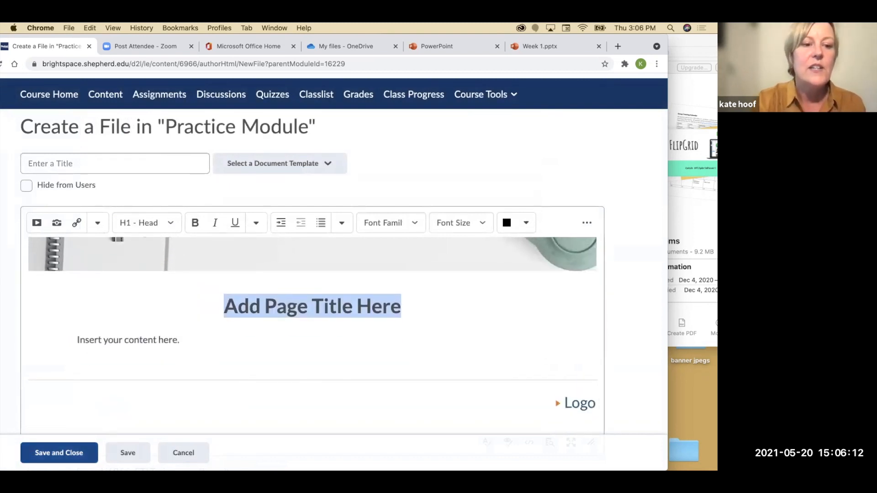
left_click(70, 456)
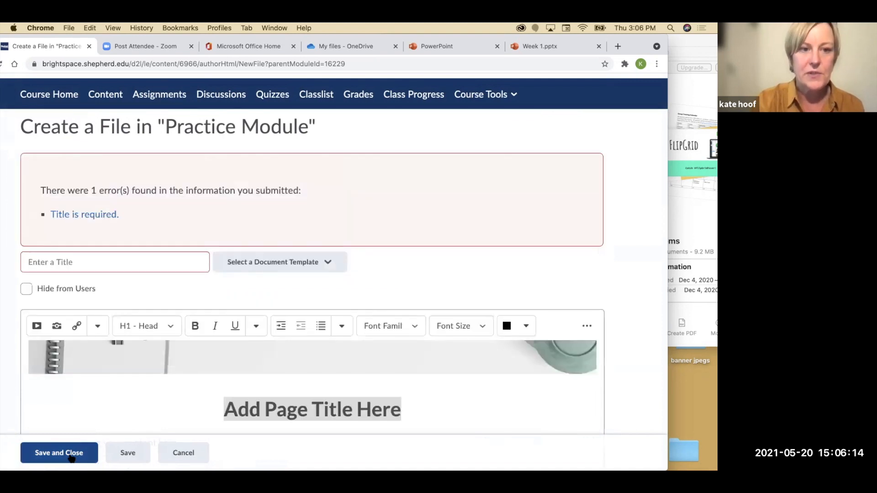
left_click(73, 264)
type("title")
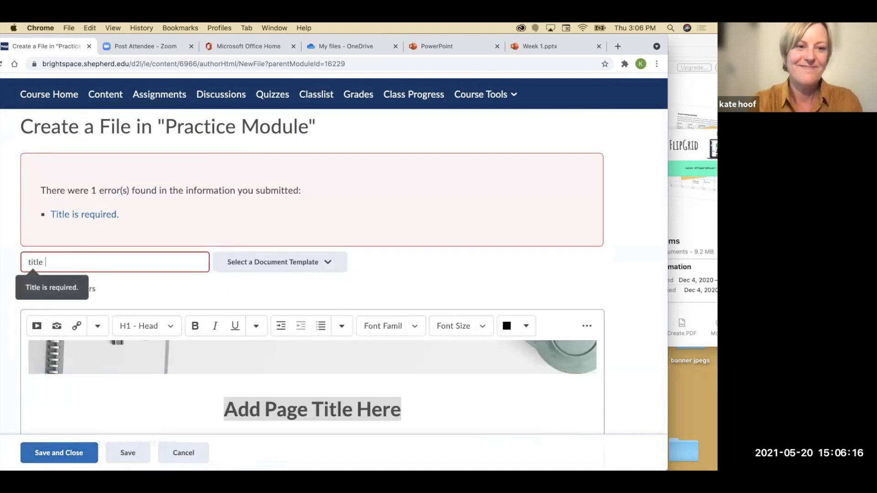
left_click(67, 457)
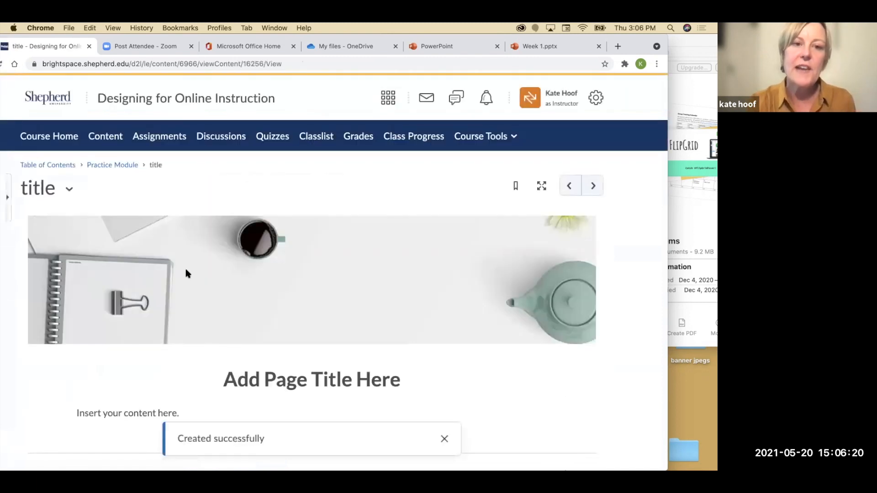
- Check the deletion options for the saved "title" page and cancel the deletion
left_click(69, 190)
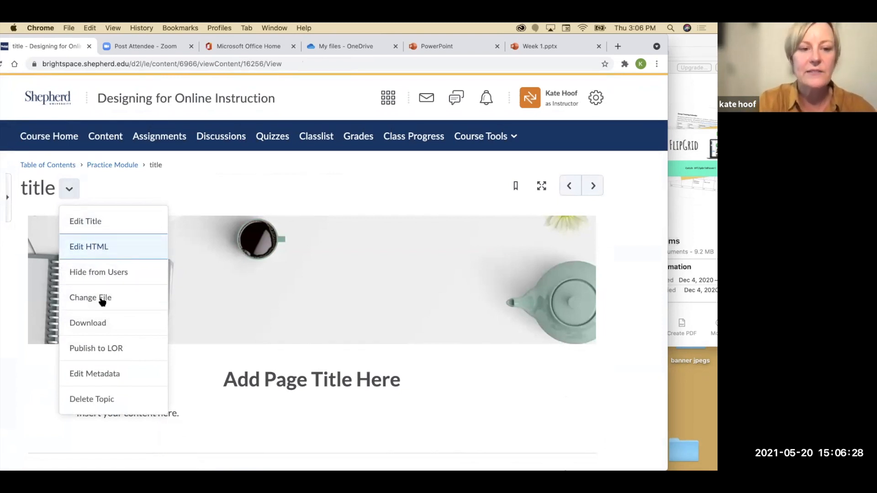
left_click(106, 400)
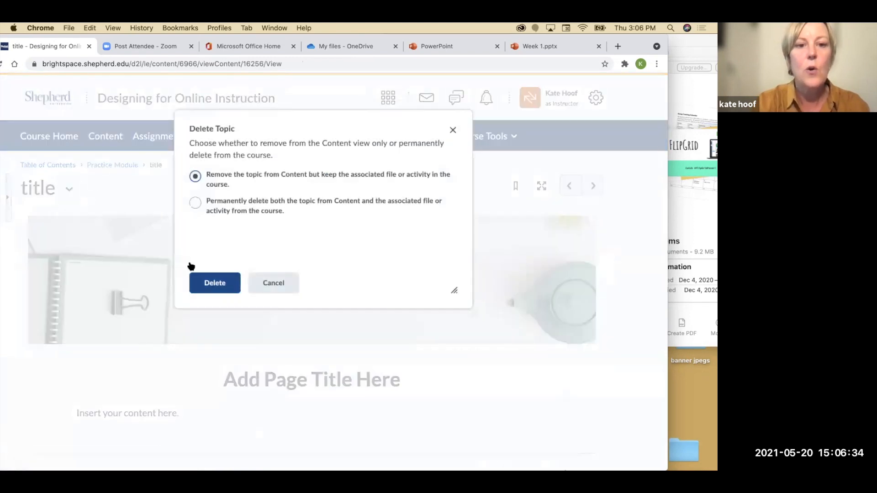
left_click(272, 283)
- Return to the Practice Module and review the actions offered for the flipgrid_training document
left_click(114, 165)
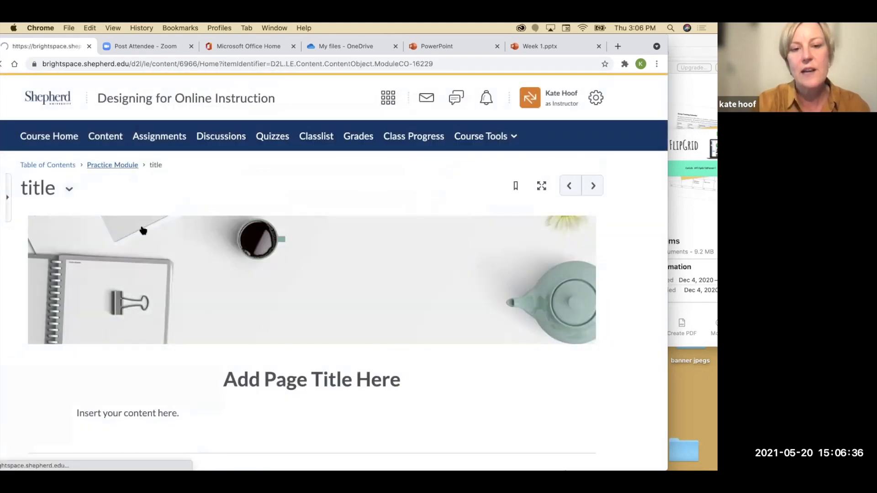
scroll(220, 361, "down", 3)
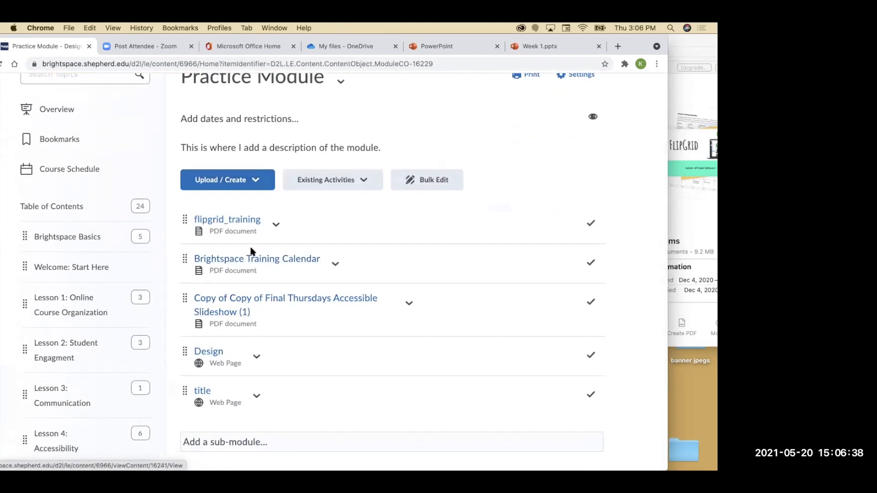
left_click(276, 225)
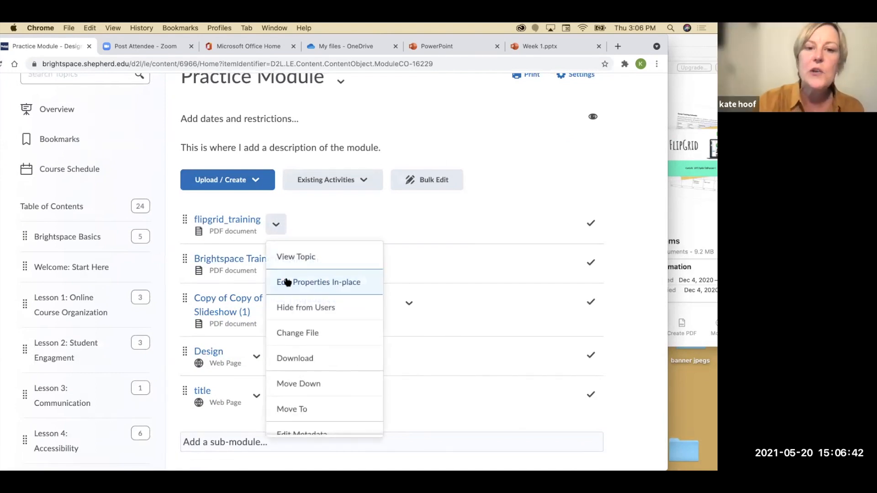
scroll(277, 235, "down", 2)
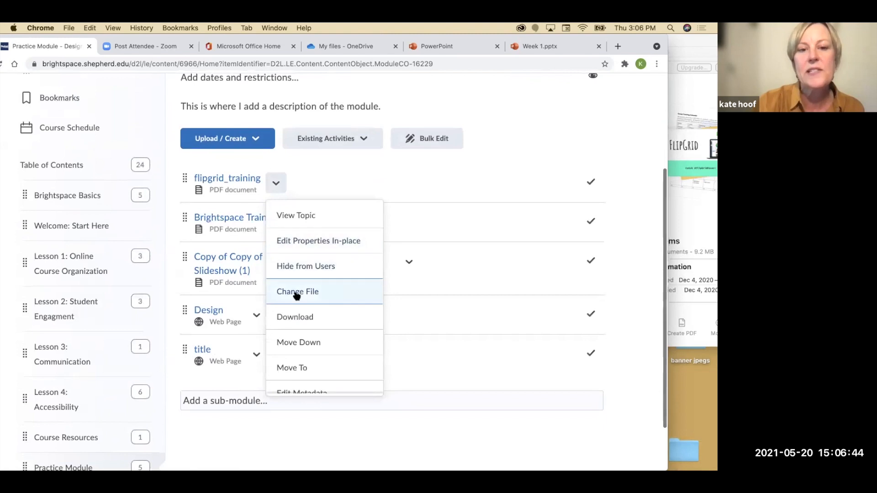
scroll(293, 296, "down", 3)
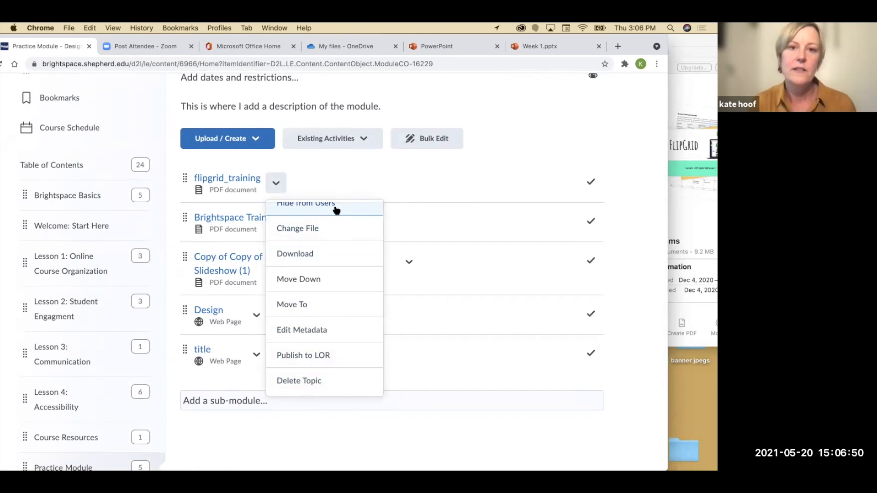
left_click(337, 180)
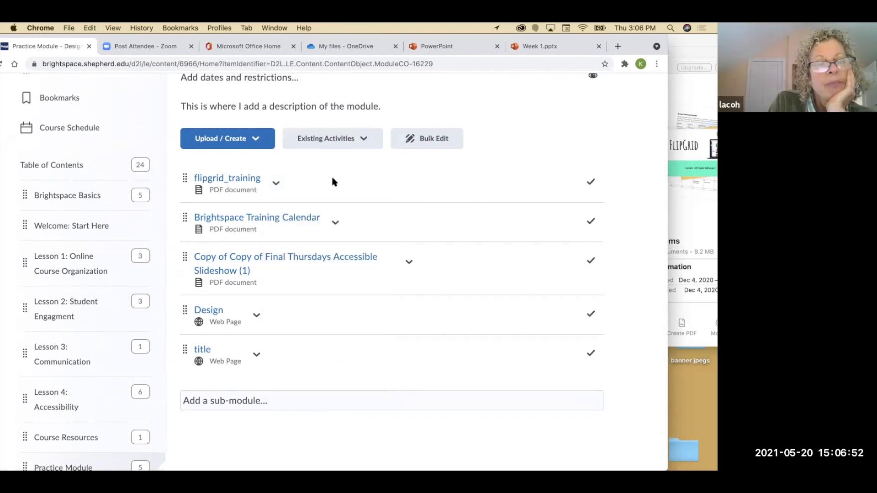
- Look over the kinds of existing activities that can be added to the Practice Module
left_click(364, 140)
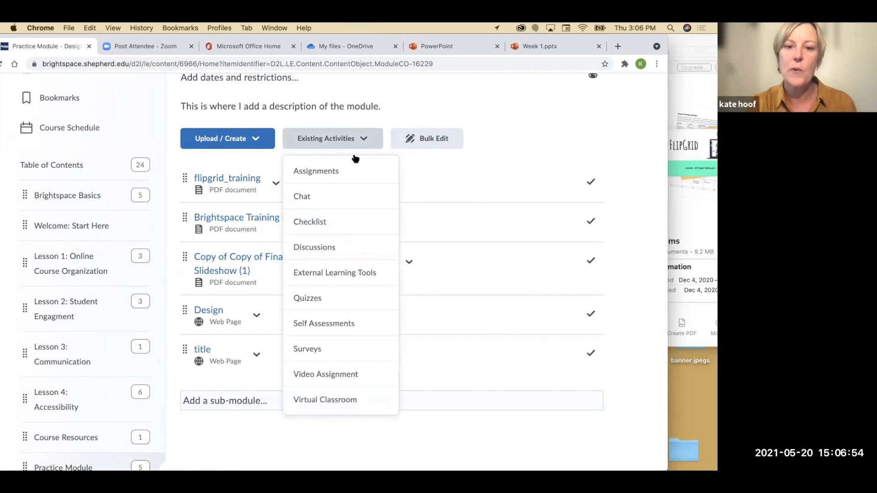
scroll(352, 372, "down", 3)
scroll(351, 373, "up", 3)
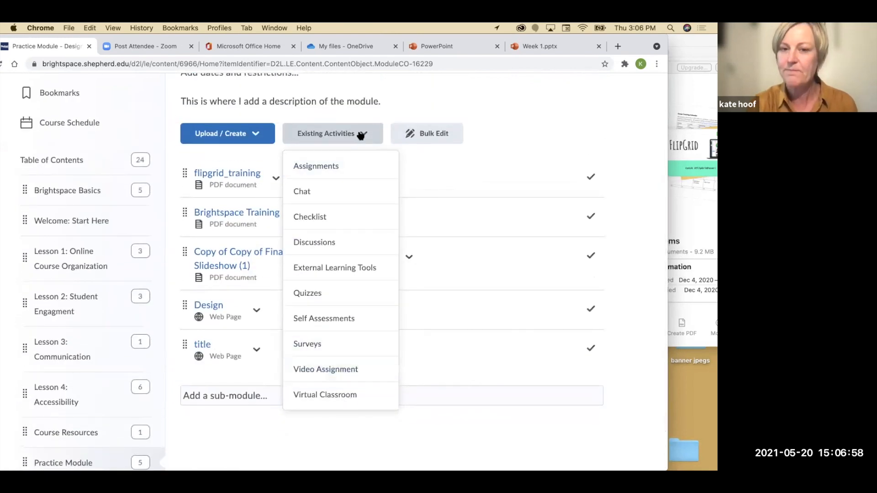
left_click(419, 164)
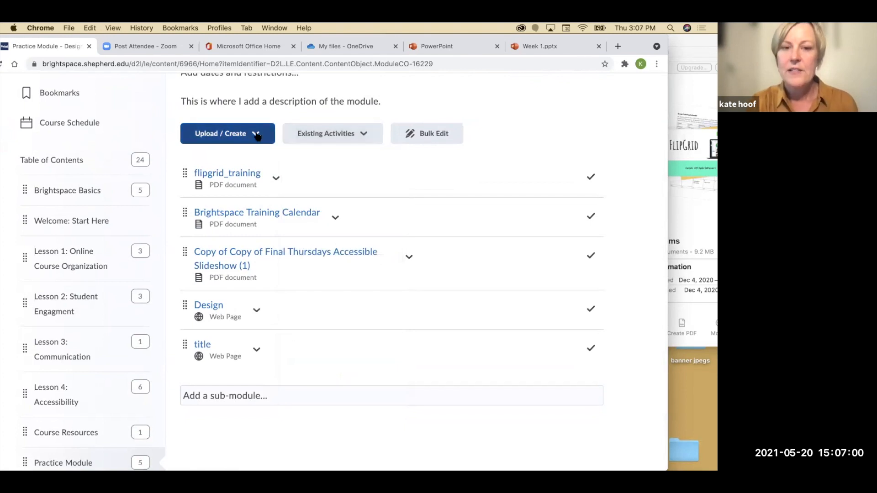
- Review the content types that can be uploaded or created in the Practice Module, along with the course's table of contents
left_click(257, 135)
scroll(257, 133, "up", 5)
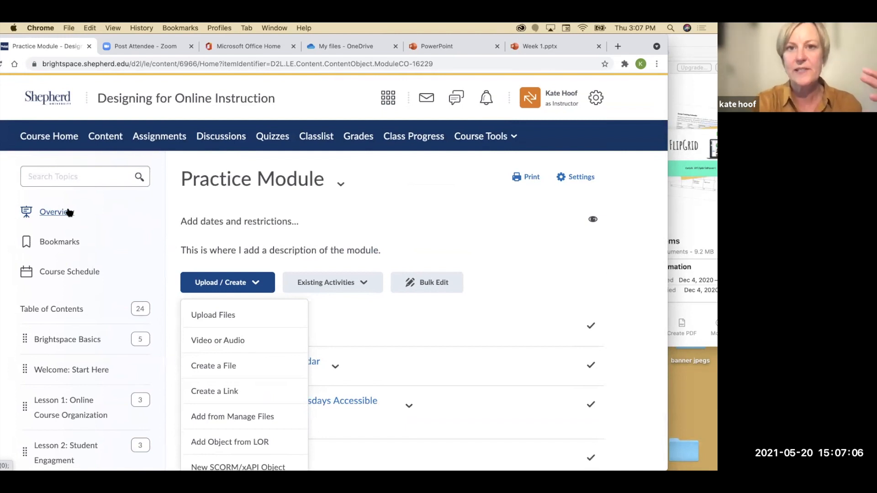
scroll(43, 249, "down", 2)
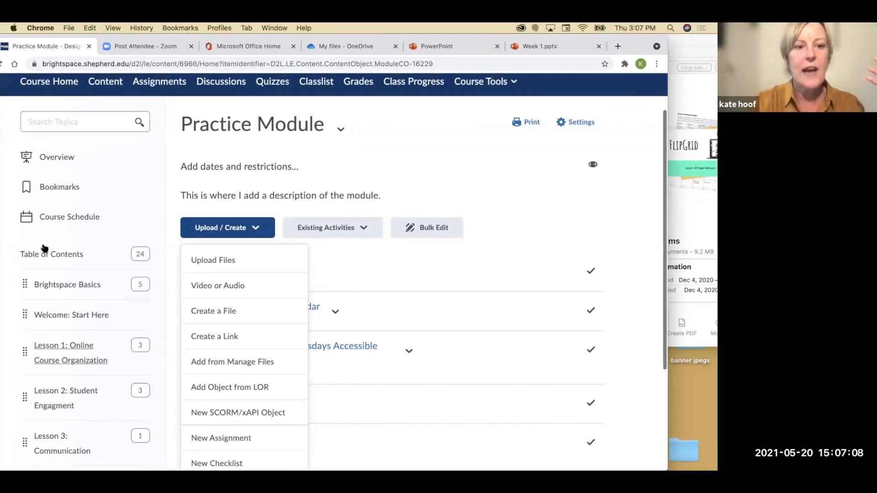
scroll(61, 330, "down", 2)
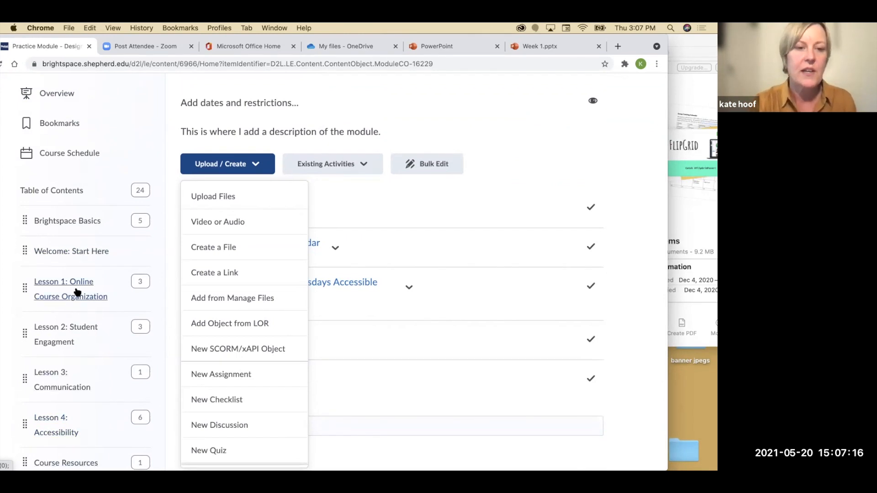
scroll(72, 354, "down", 1)
scroll(72, 354, "down", 3)
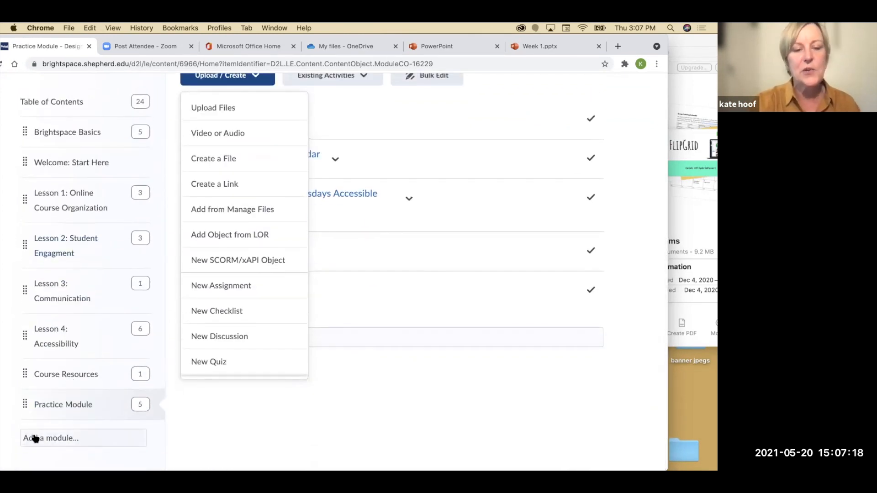
left_click(77, 409)
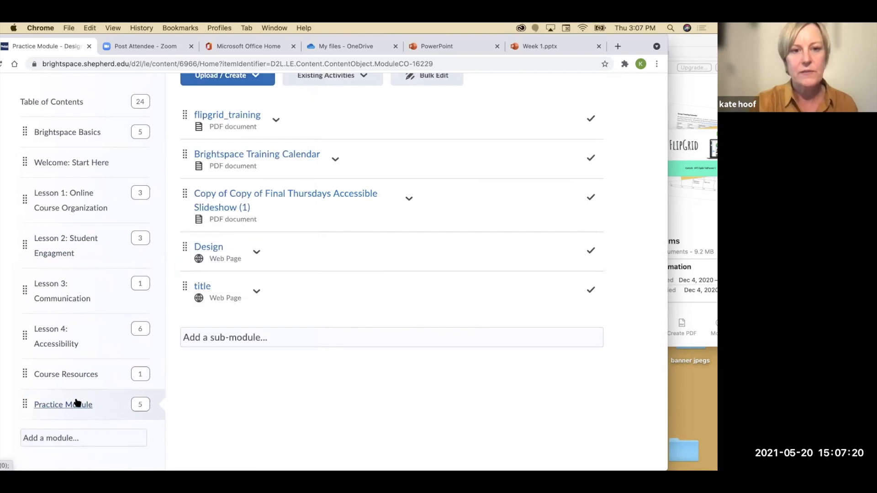
- Open the Practice Module's description for editing and cancel the edit
scroll(204, 333, "up", 3)
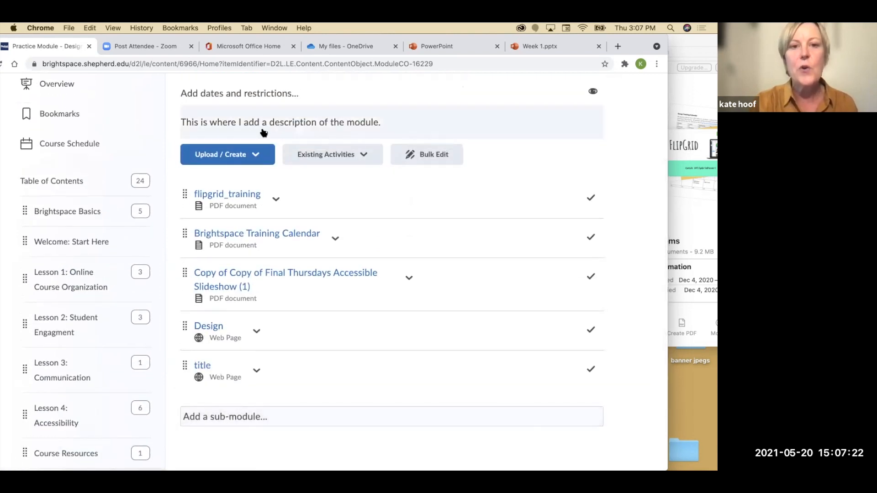
scroll(256, 154, "up", 2)
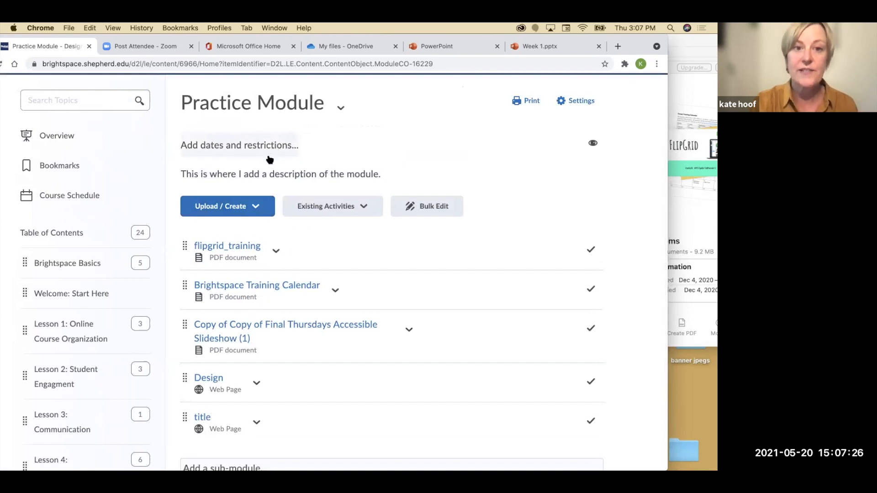
left_click(265, 175)
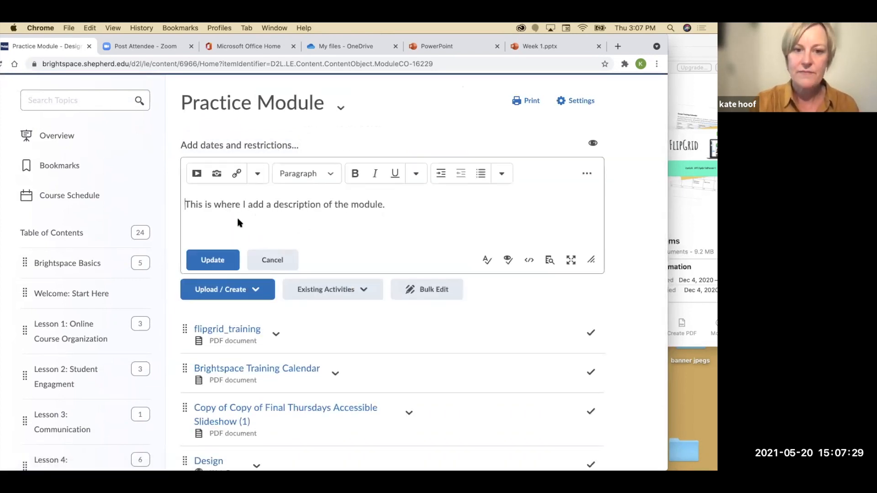
left_click(284, 258)
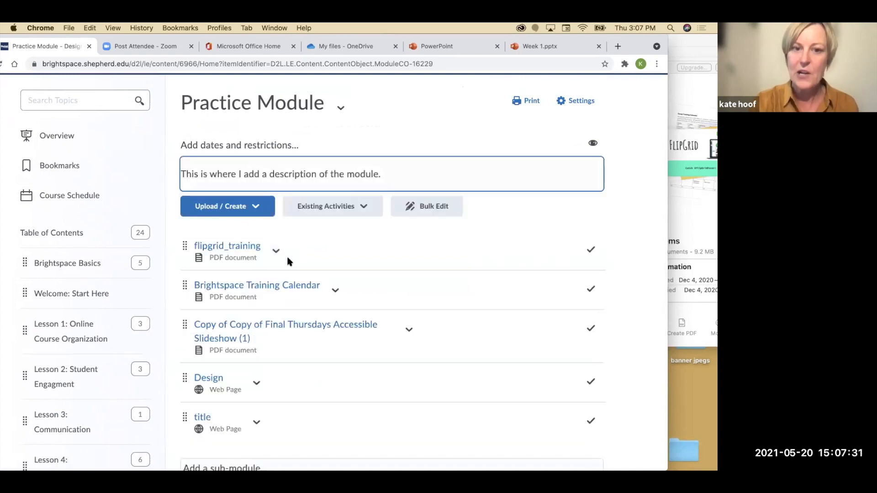
- Try to save a new Practice Module file based on the 00_blank template without a title, and cancel its creation
left_click(258, 207)
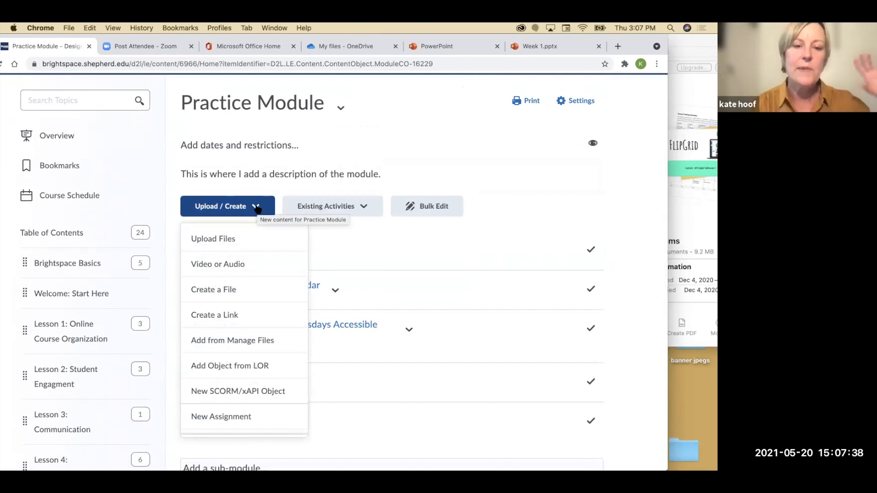
left_click(227, 293)
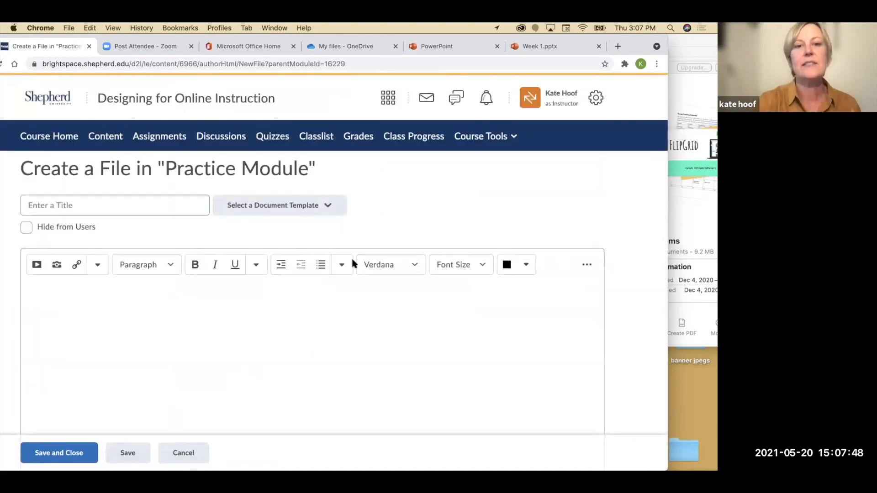
left_click(328, 205)
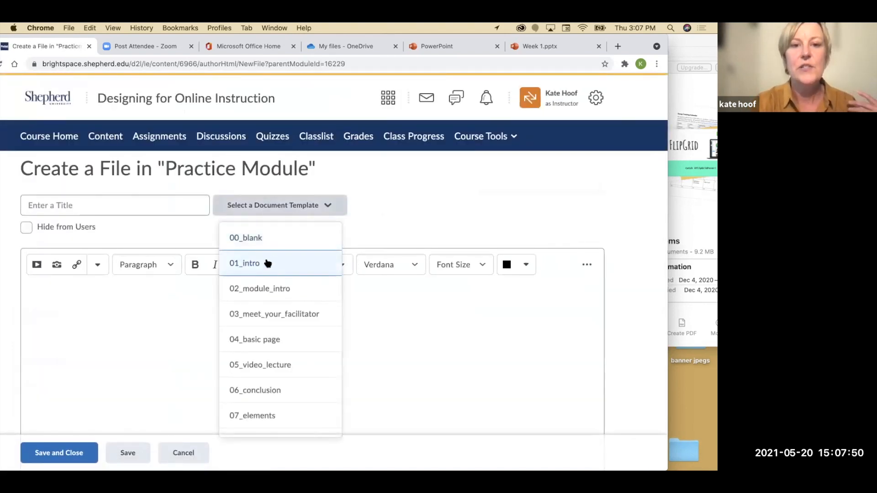
left_click(261, 240)
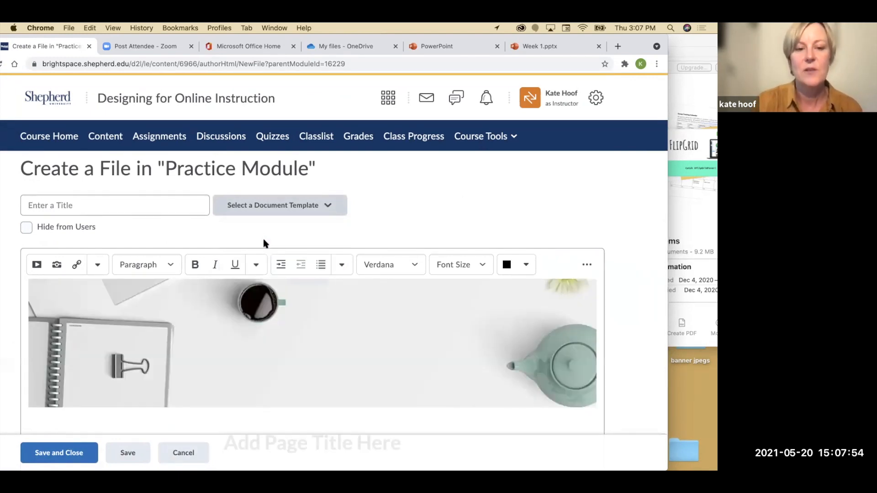
left_click(49, 454)
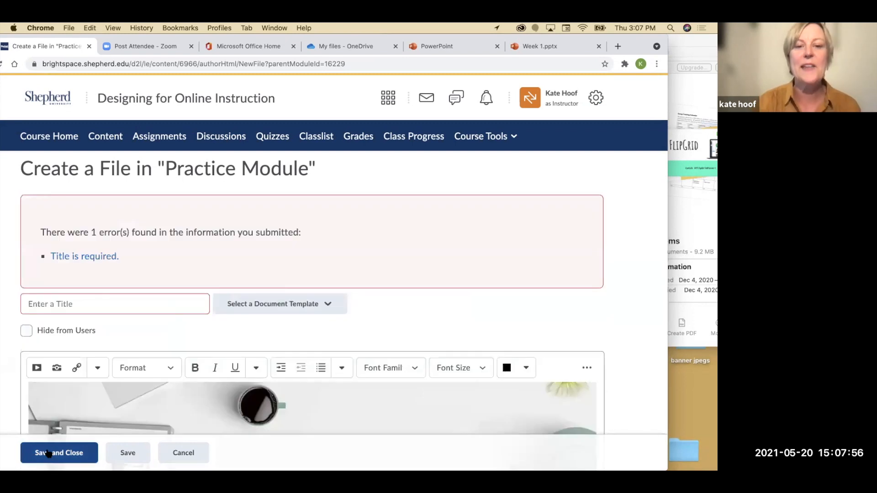
left_click(186, 453)
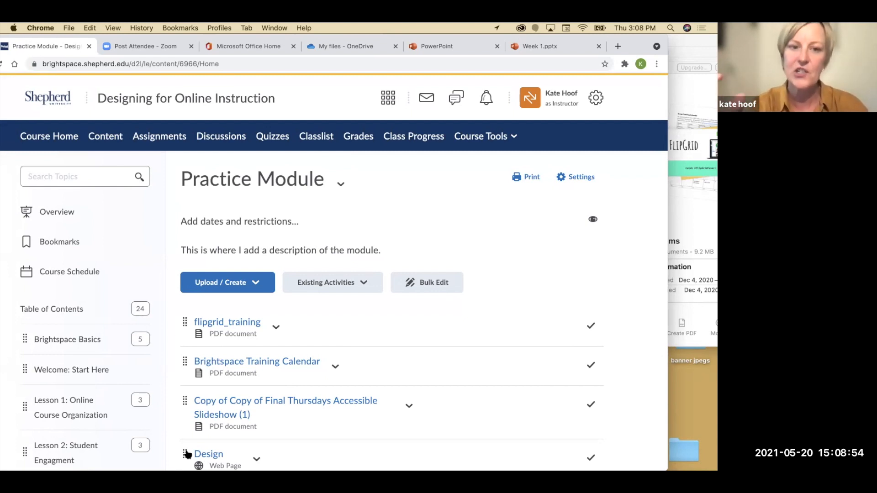
left_click(262, 291)
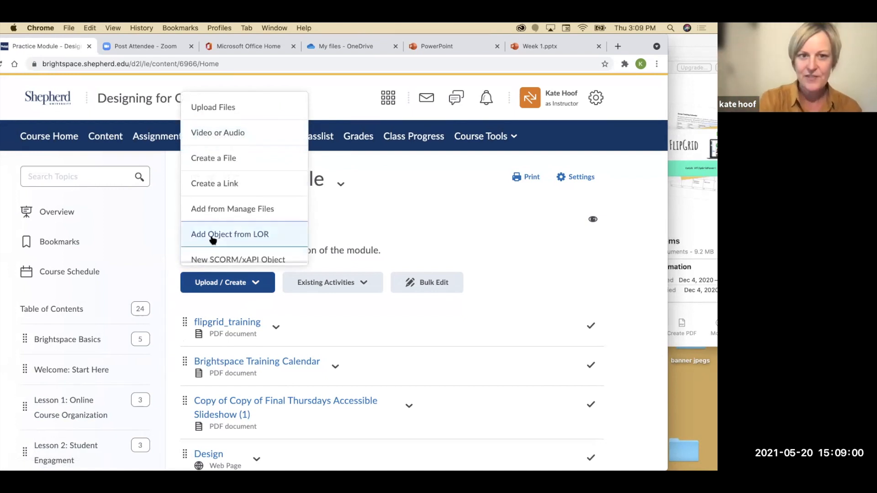
left_click(378, 184)
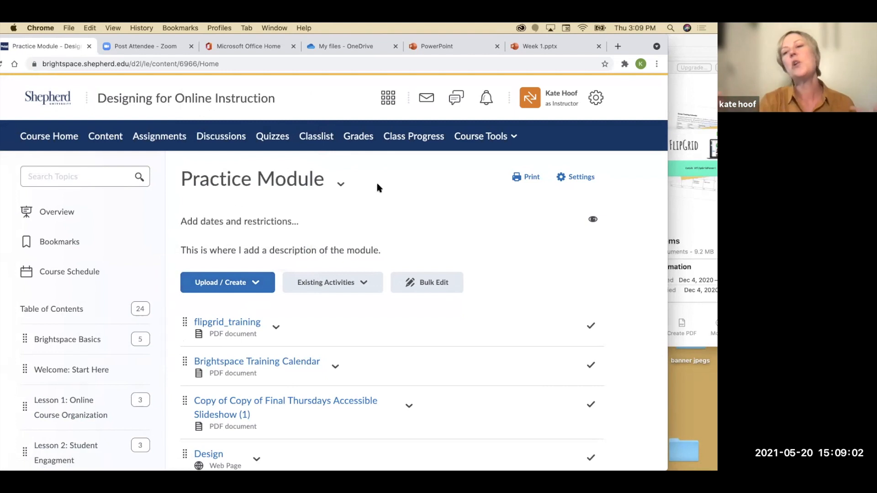